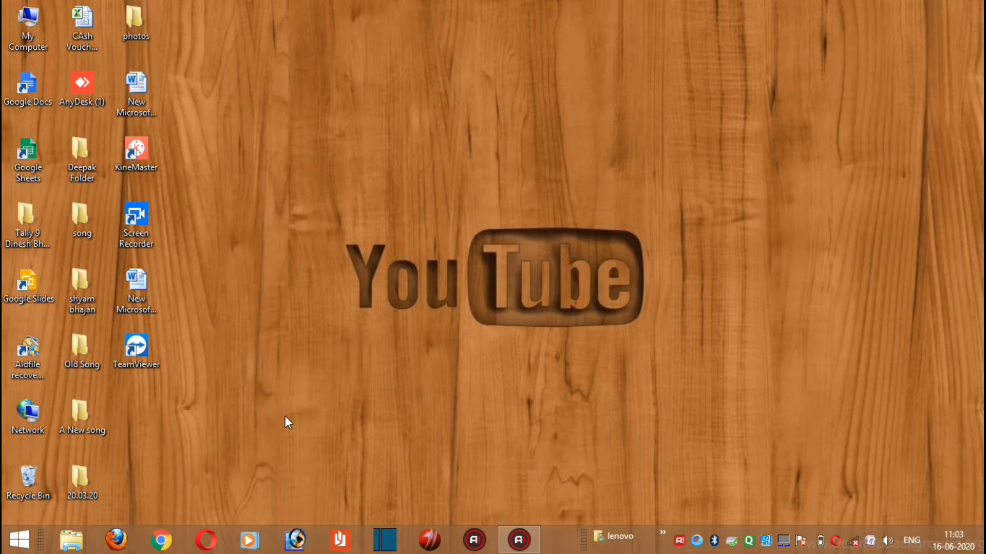
Open WordPad through the system search and close it again
click(20, 542)
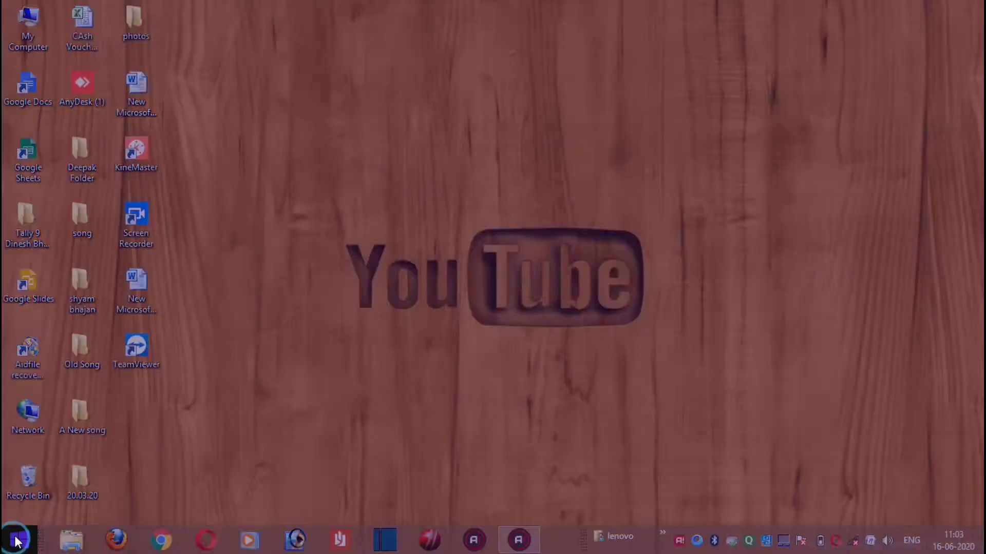
click(940, 58)
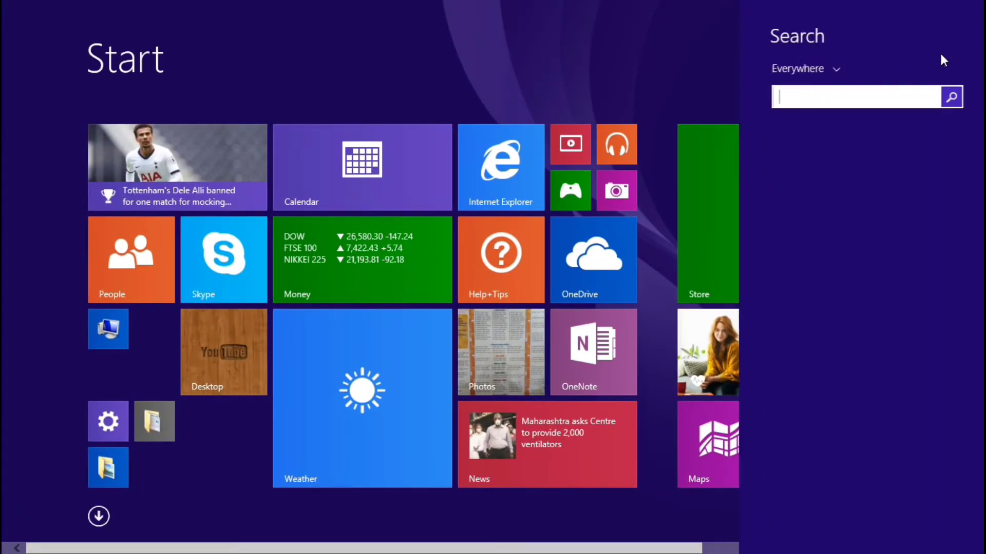
text(wordpad)
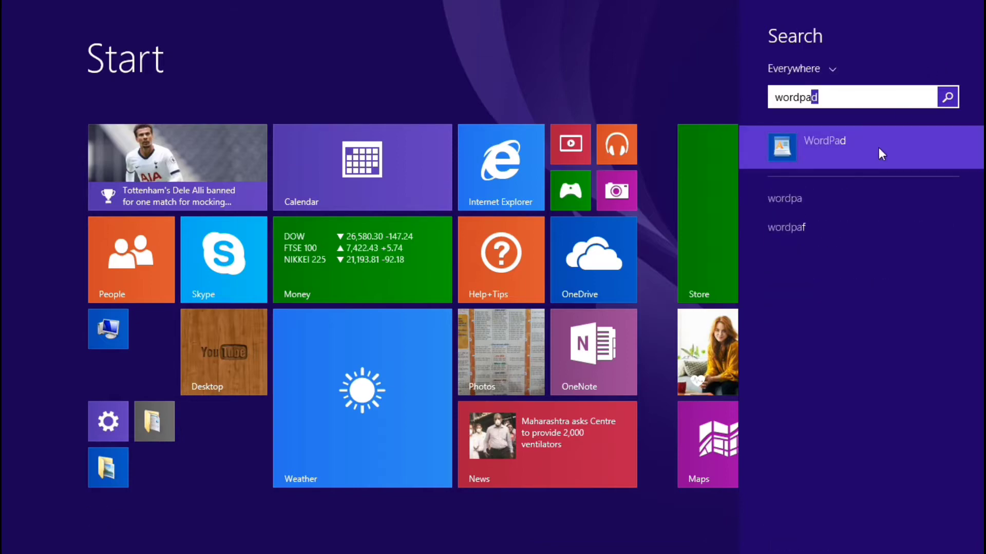
click(879, 149)
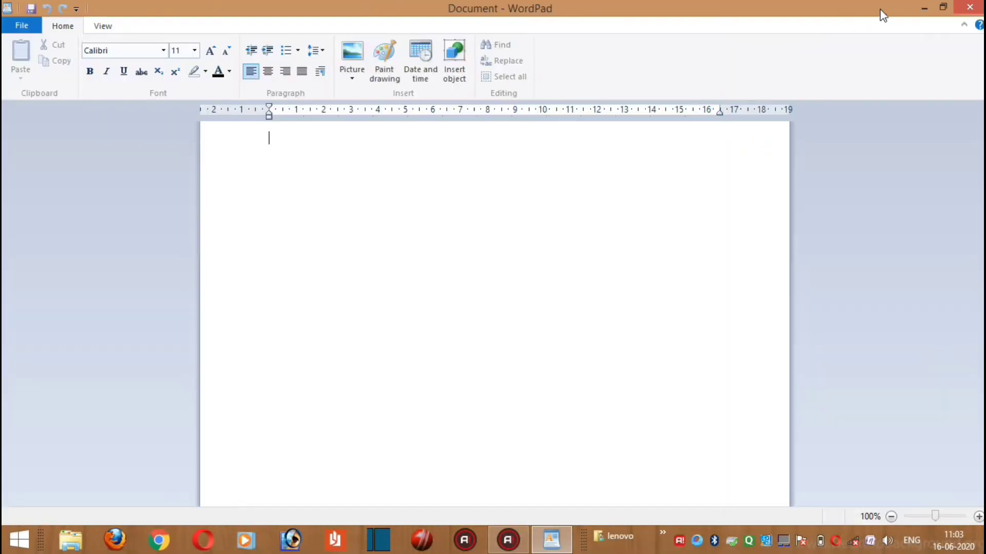
key(alt+F4)
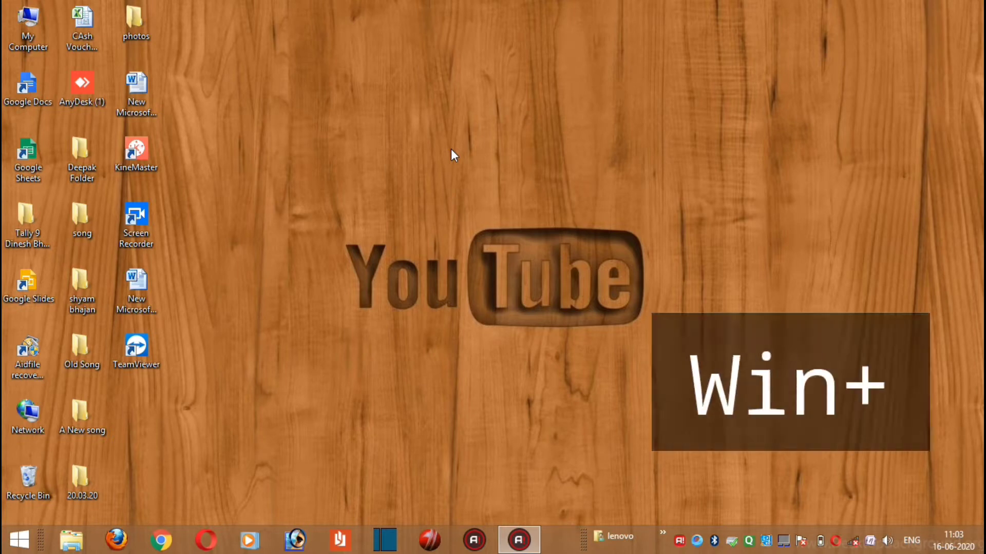
Launch WordPad from the Run dialog with the command wordpad
key(super+r)
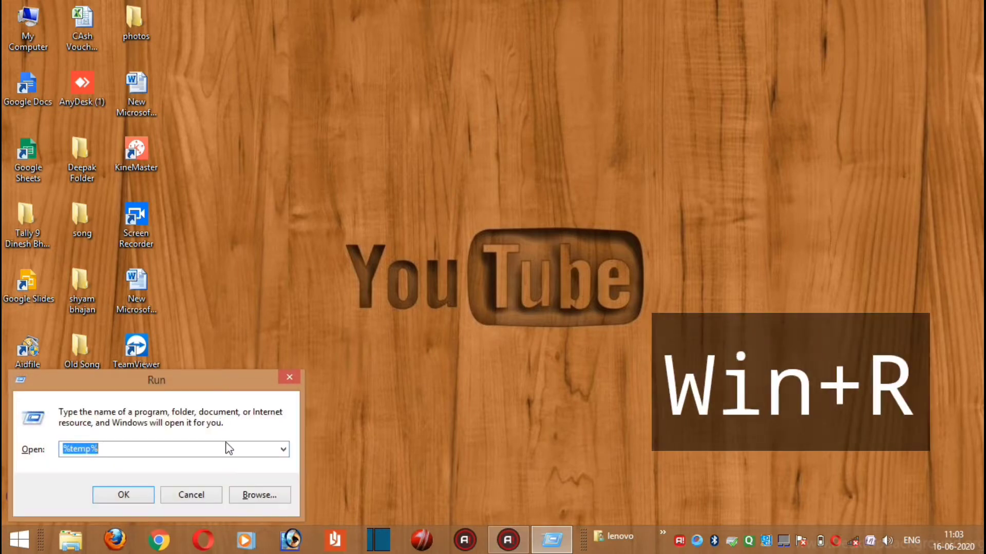
text(wordpa)
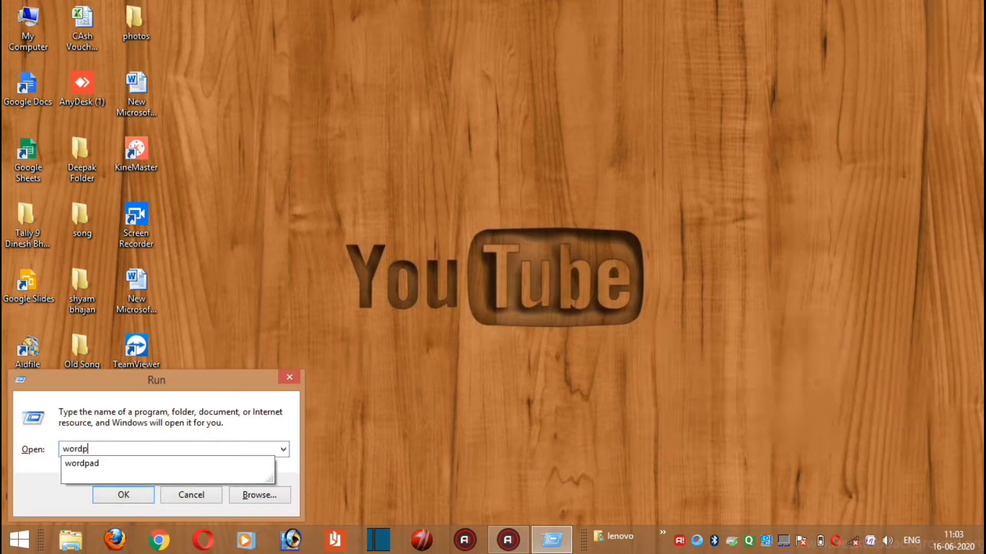
click(132, 465)
click(127, 493)
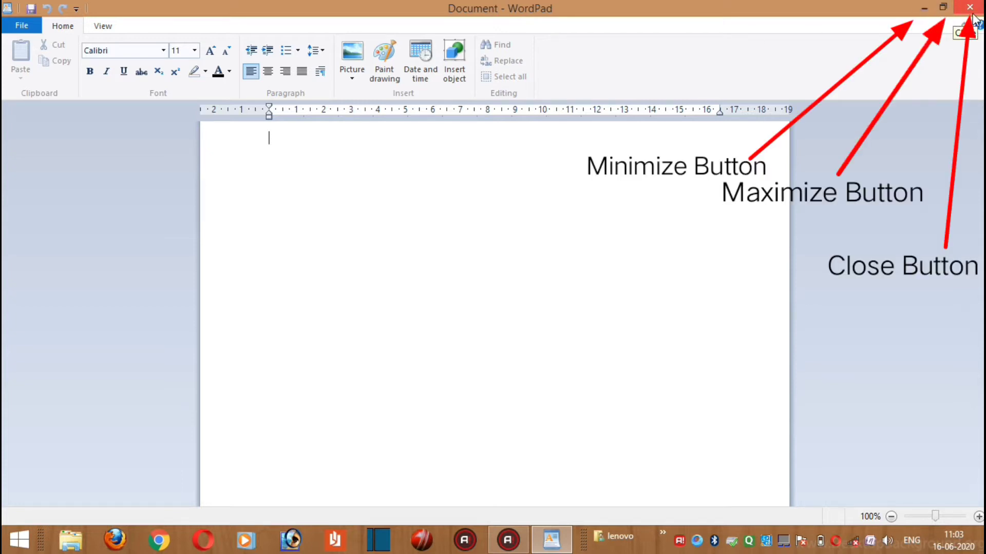
click(19, 31)
click(100, 397)
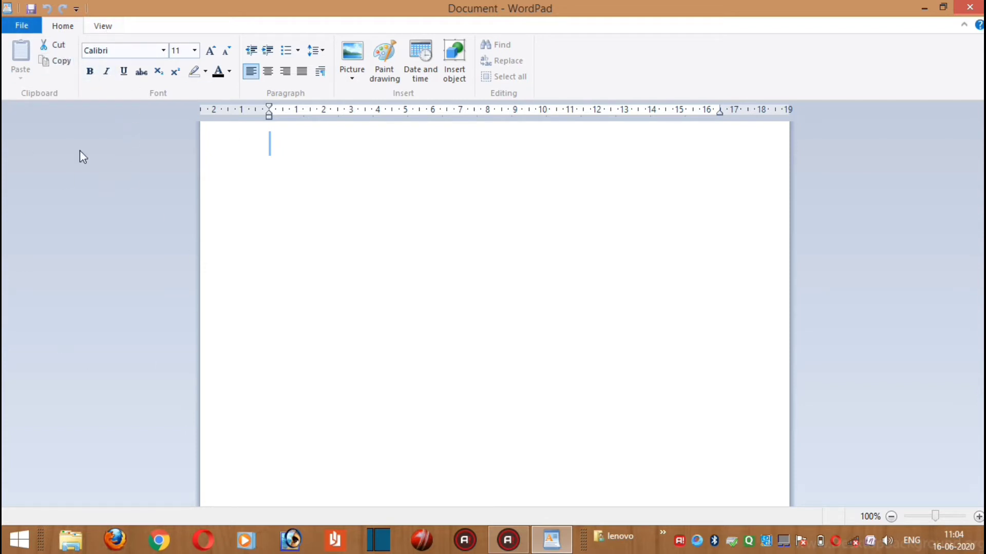
Write a one-sentence introduction on the first line of the blank document, stating the presenter's name and channel
click(871, 336)
text(I am Deepak from Deepak Tech .)
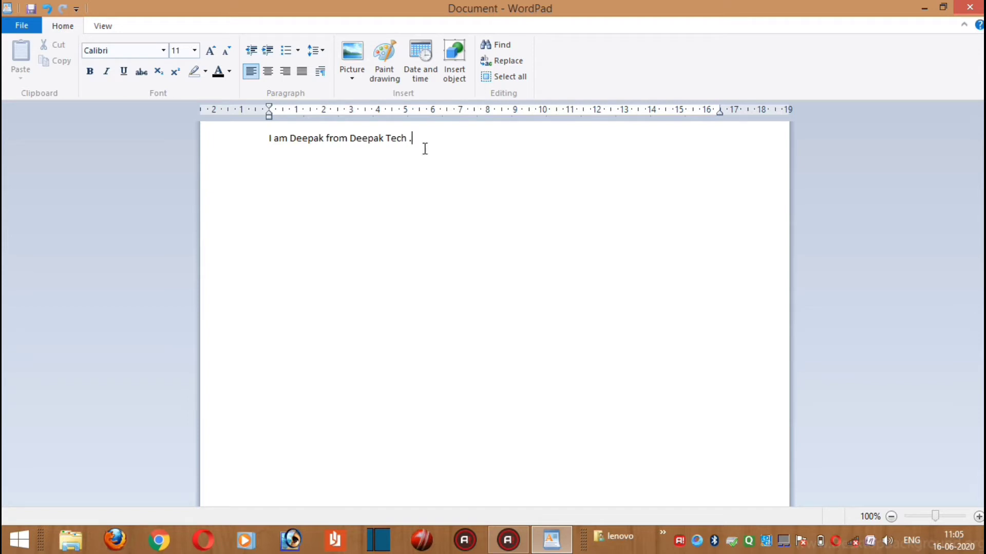
Cut the whole introduction sentence and paste it one line lower in the document
drag(415, 139, 273, 147)
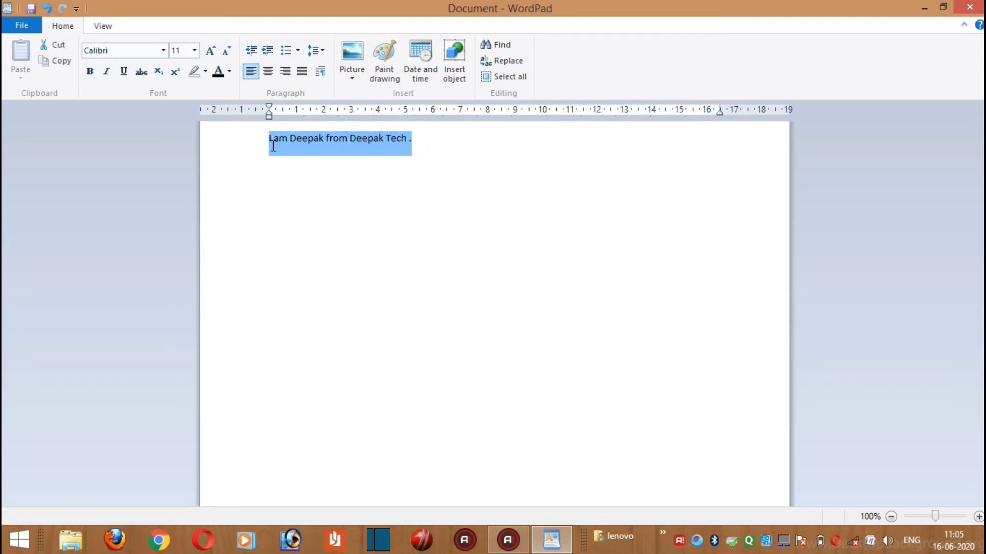
click(57, 45)
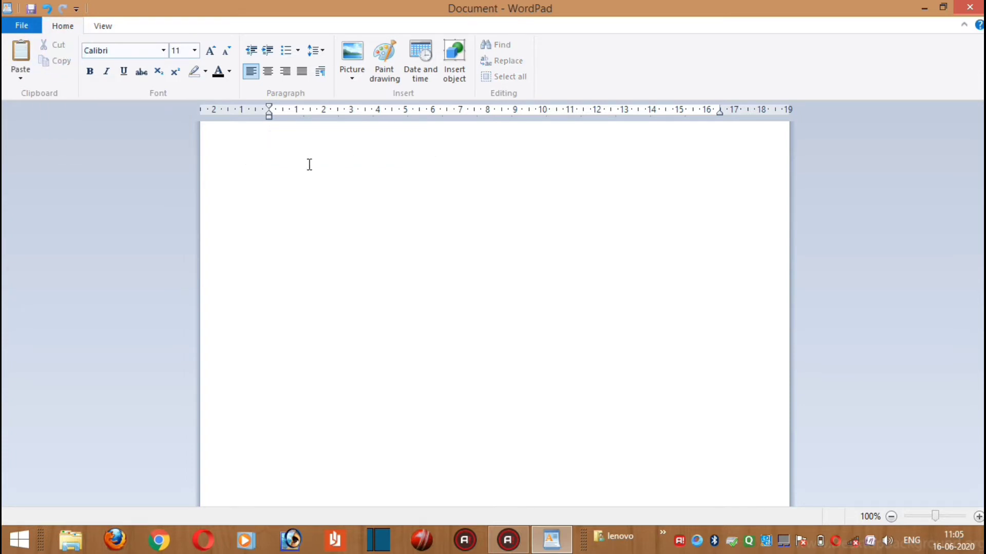
key(Return)
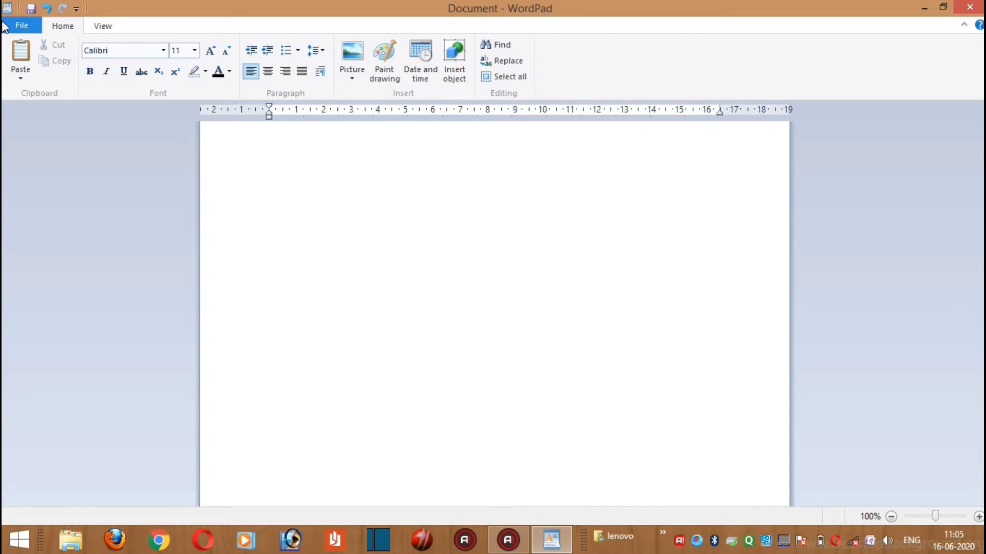
click(21, 54)
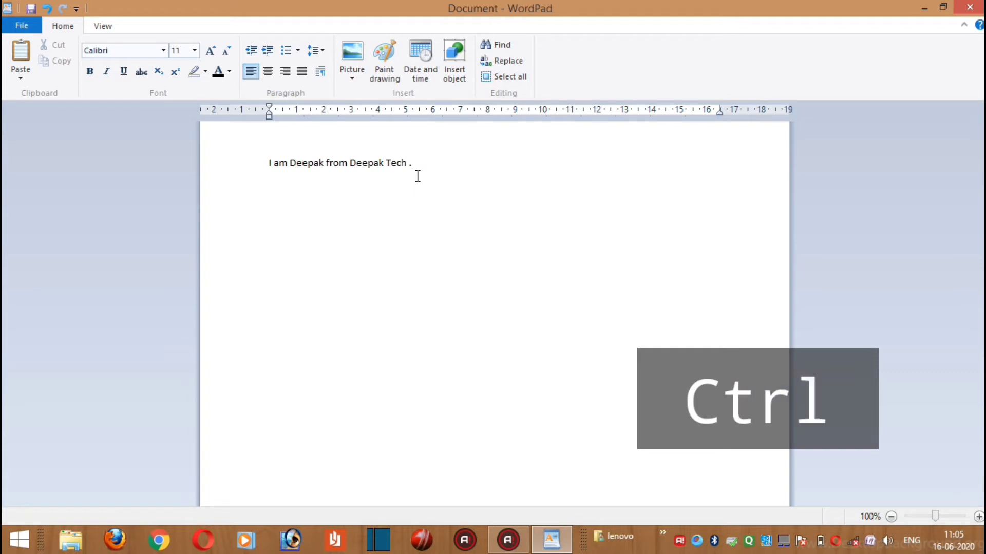
Paste a second copy of the sentence directly after the first on the same line, and delete that copy
key(ctrl+v)
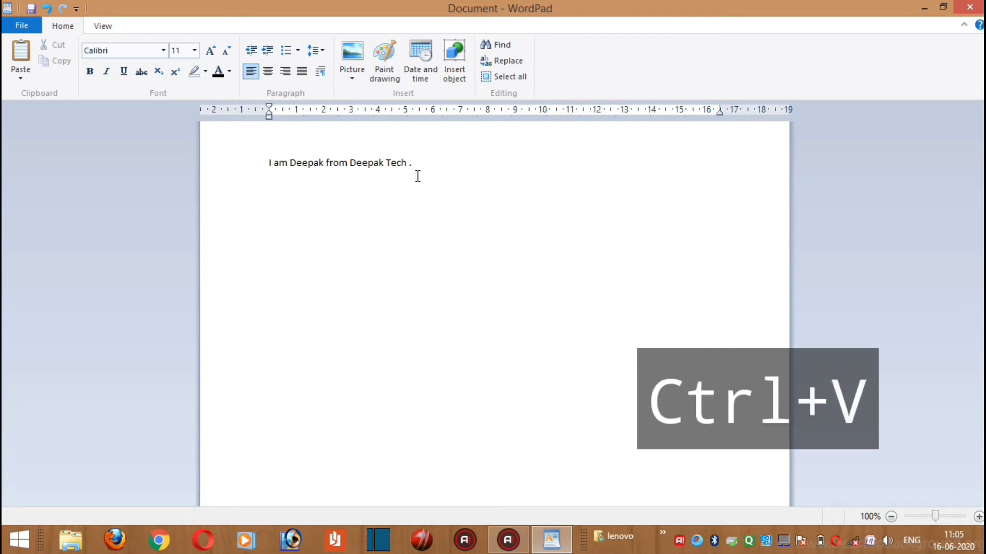
key(ctrl+v)
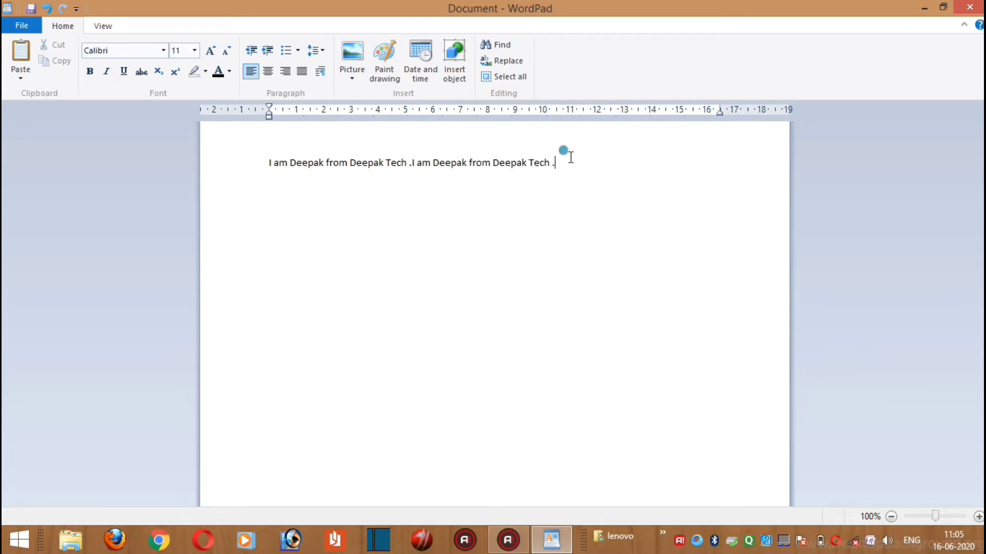
drag(564, 157, 413, 176)
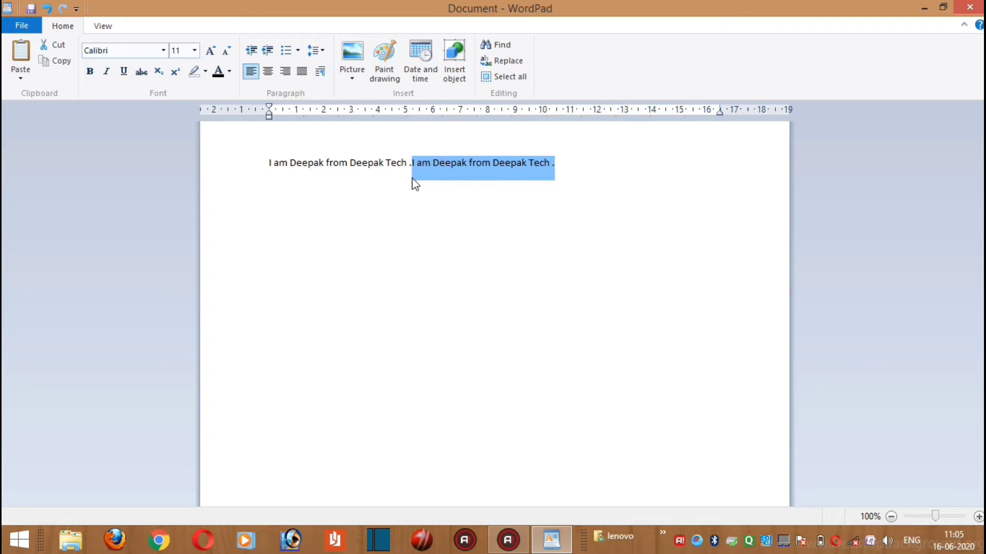
key(Delete)
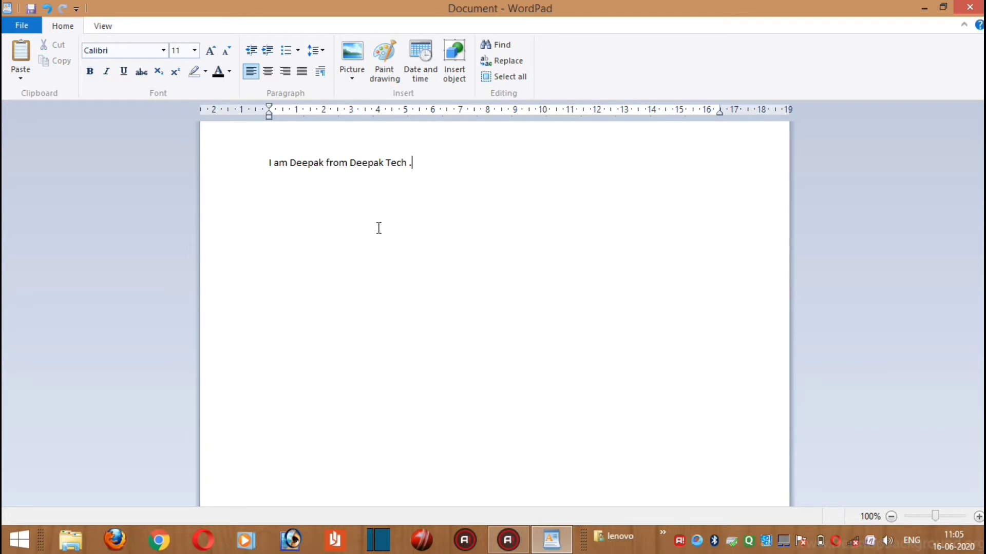
Copy the introduction sentence and paste the copy two lines below the original
drag(416, 164, 268, 170)
key(ctrl+c)
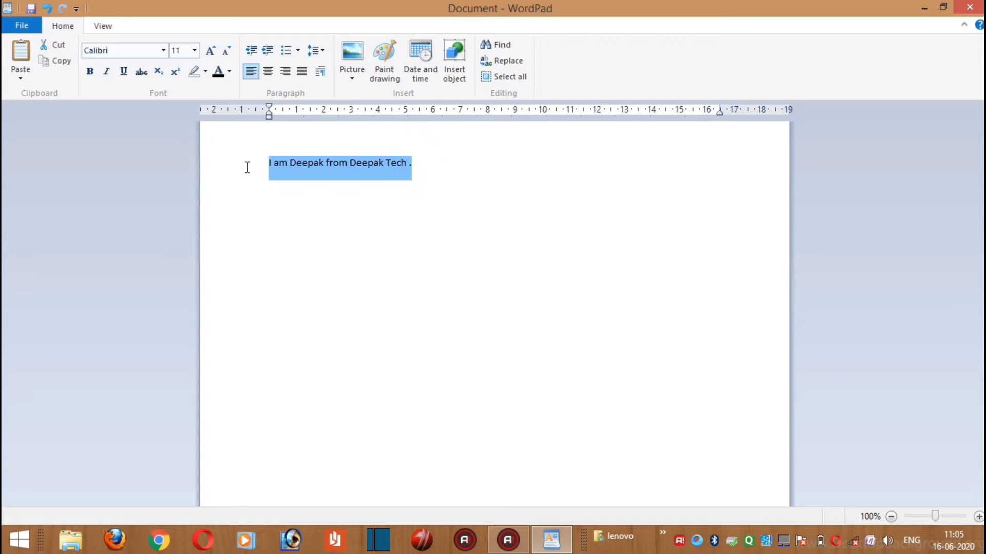
click(61, 61)
click(426, 170)
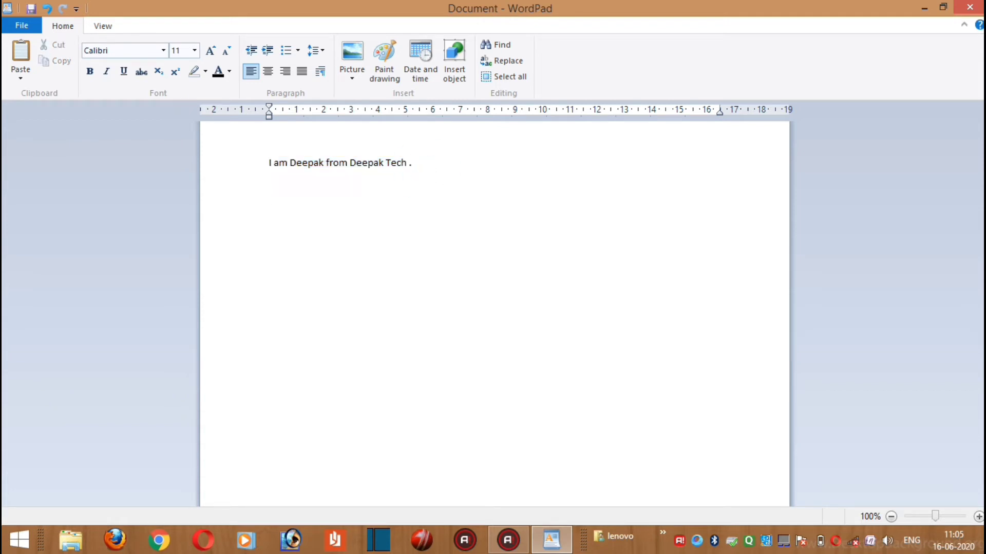
key(ctrl+v)
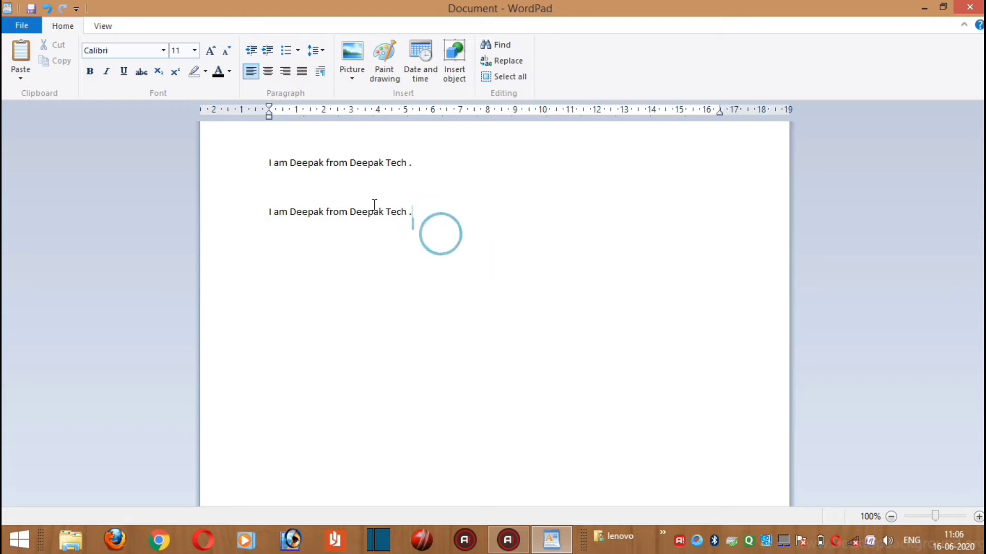
key(ctrl+a)
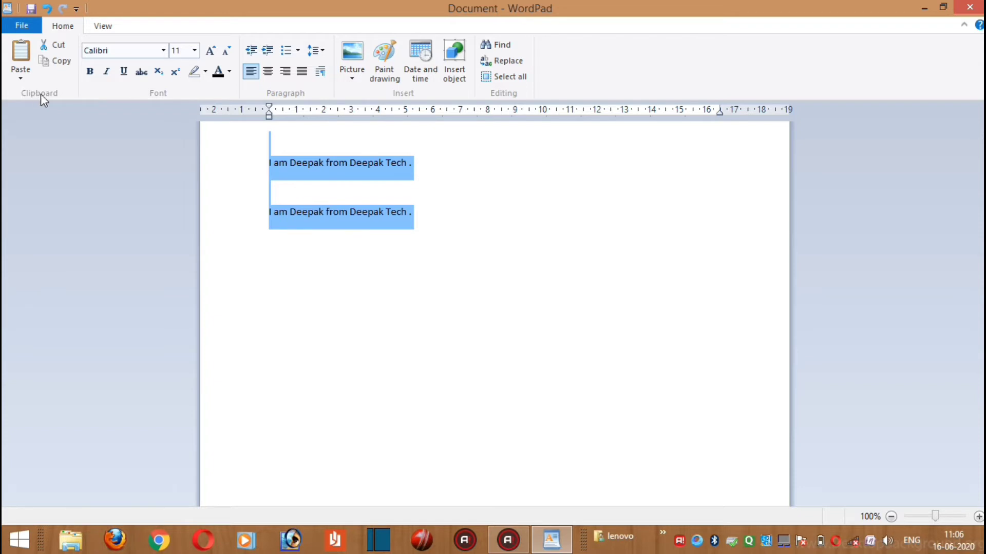
click(488, 235)
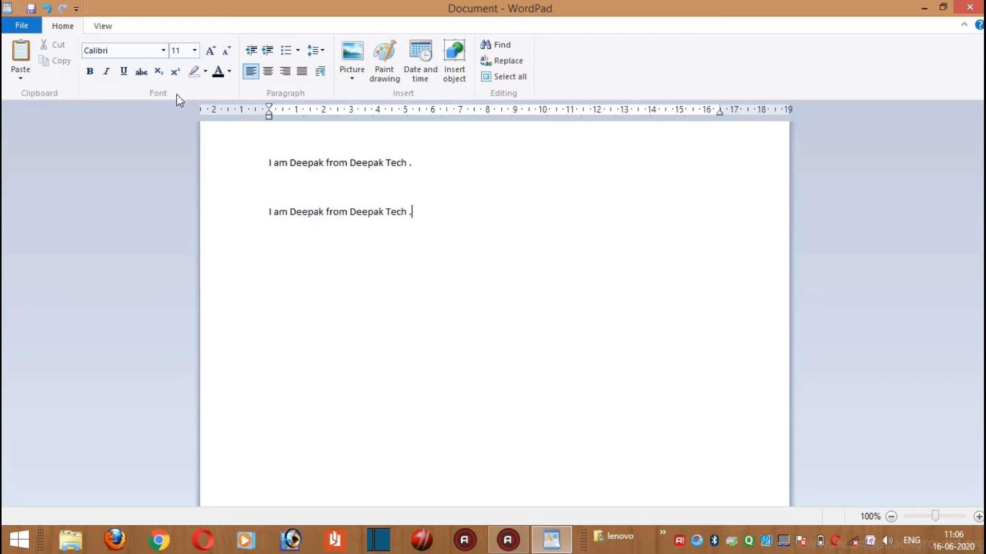
click(164, 50)
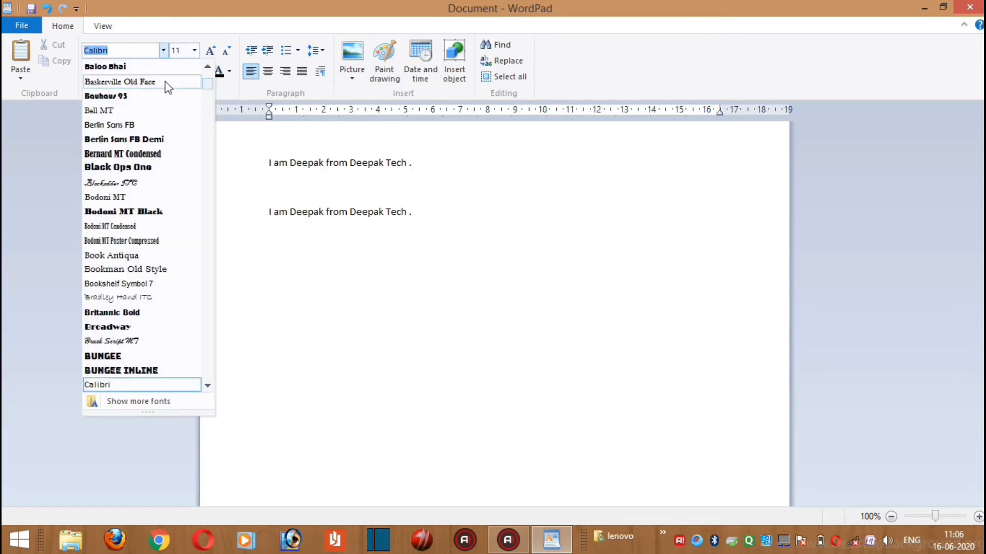
scroll(167, 165, down, 7)
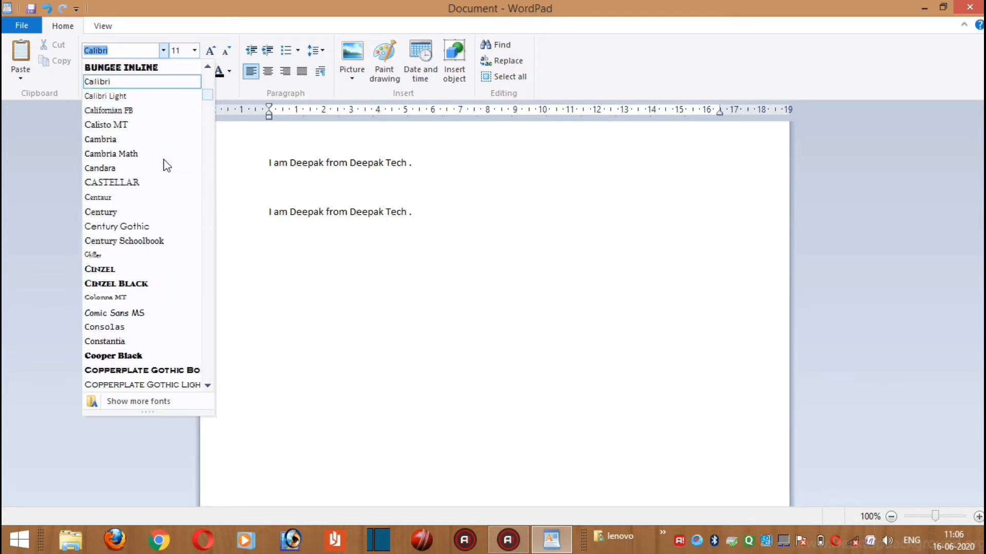
scroll(167, 165, up, 10)
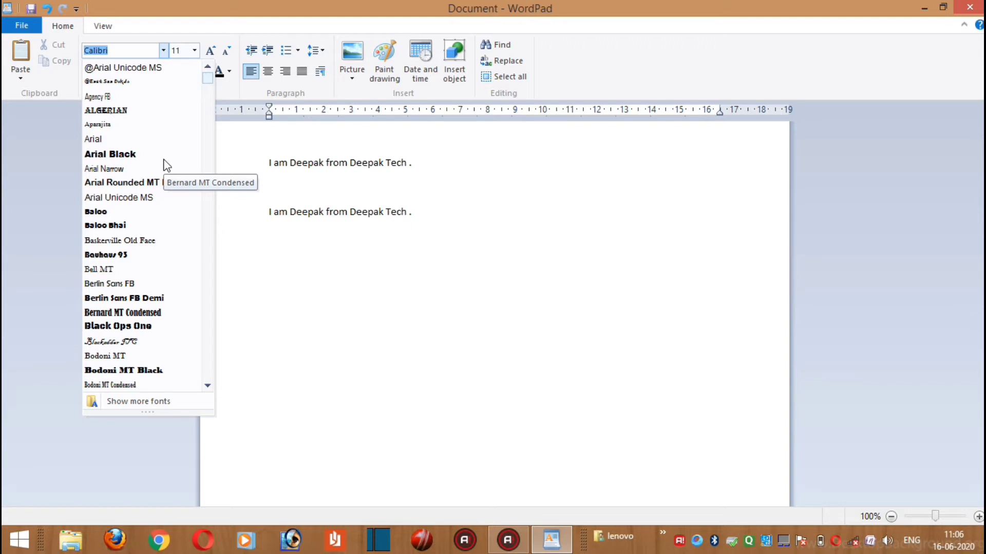
scroll(120, 199, down, 4)
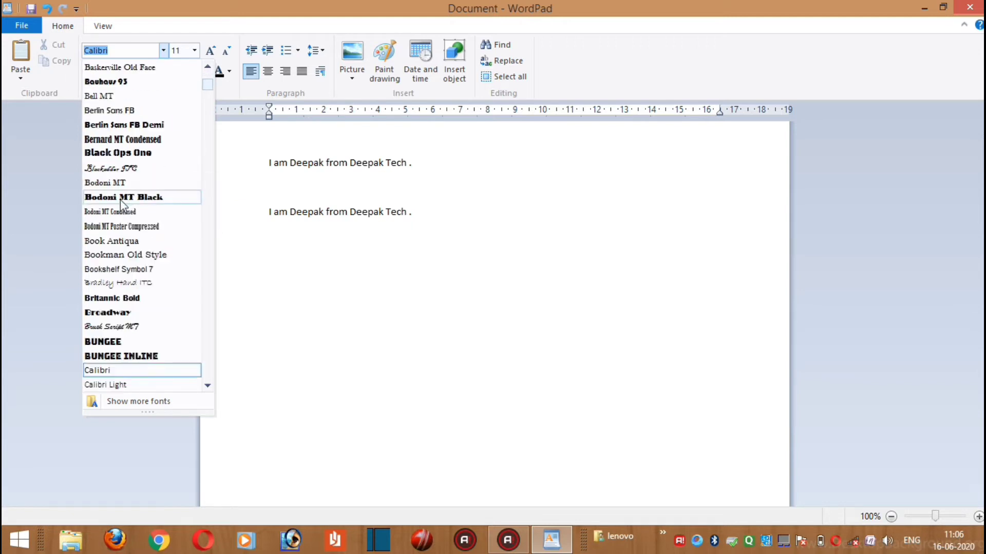
click(437, 284)
Format the upper sentence in the Berlin Sans FB font at size 16
drag(412, 163, 298, 154)
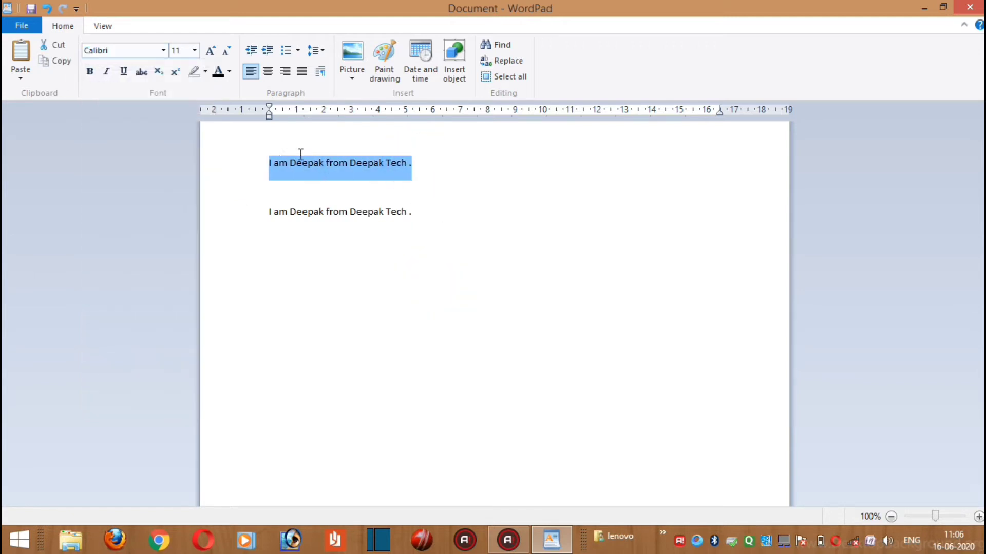
click(163, 49)
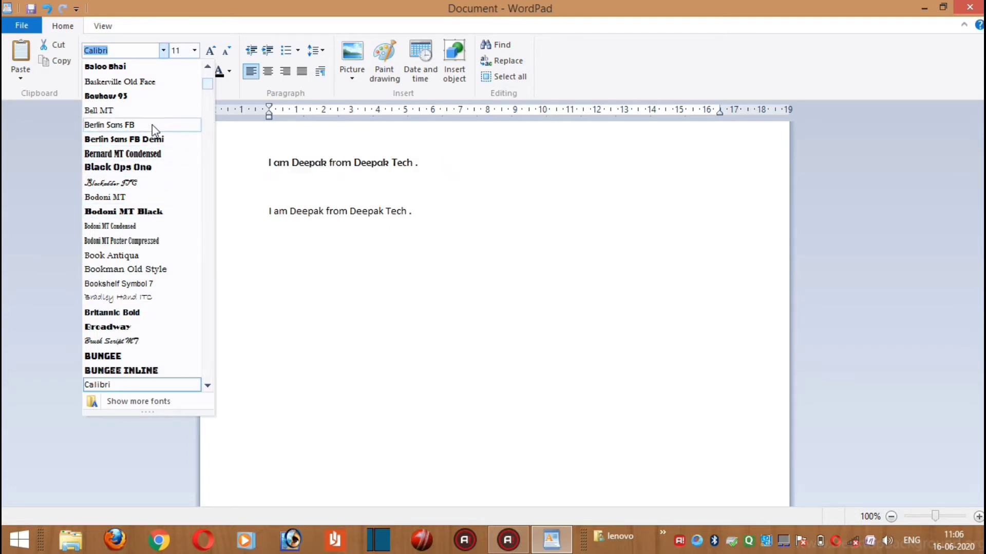
click(129, 124)
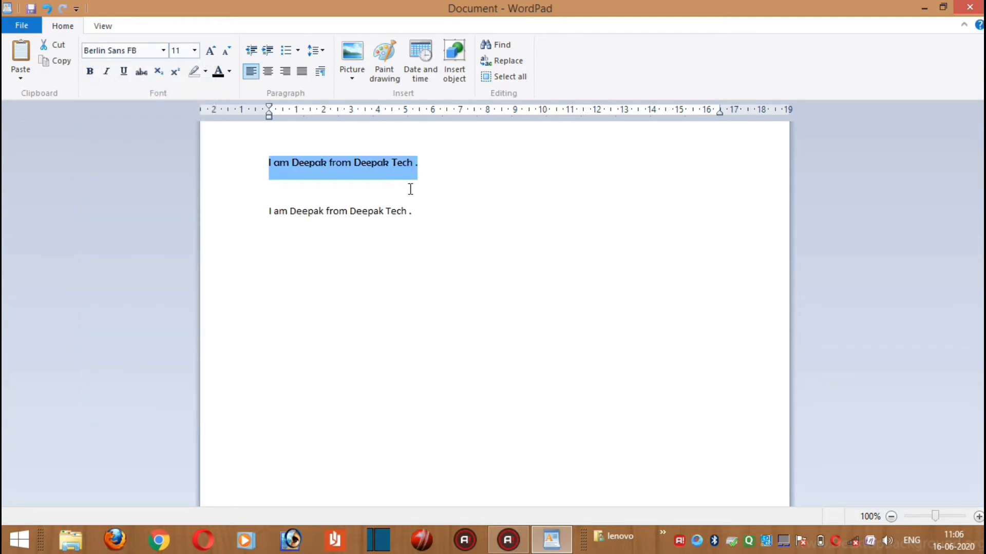
click(195, 50)
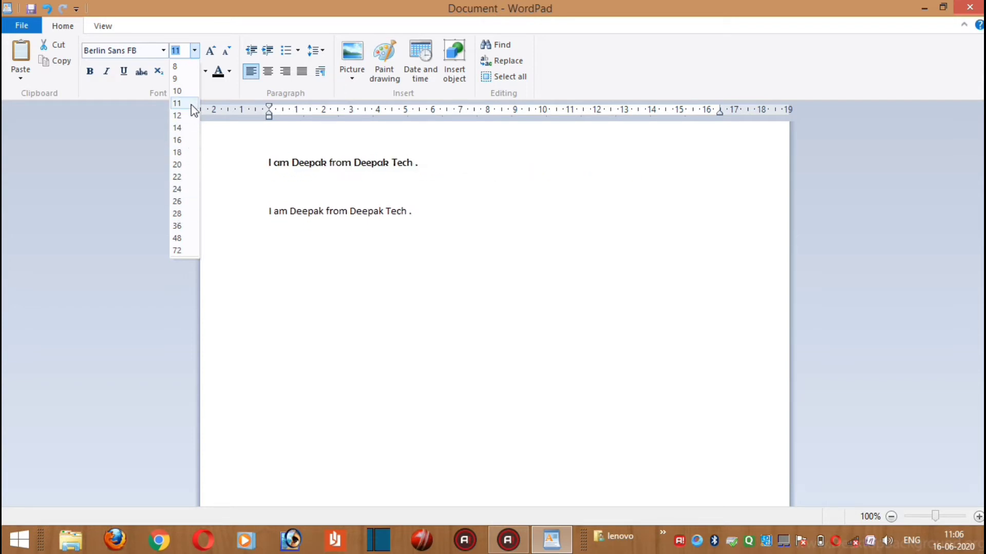
click(189, 140)
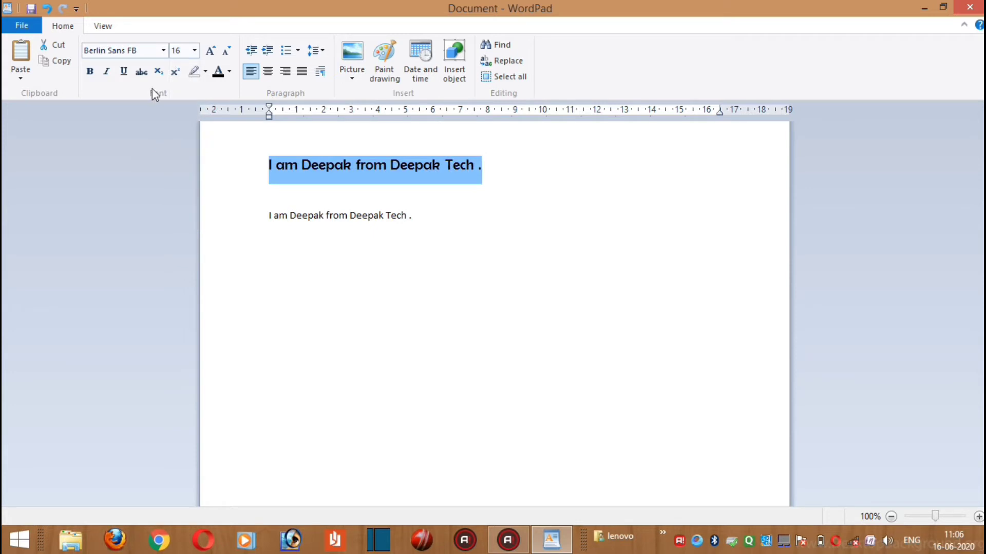
Enlarge the upper sentence step by step with Grow font until its size is 36
click(195, 51)
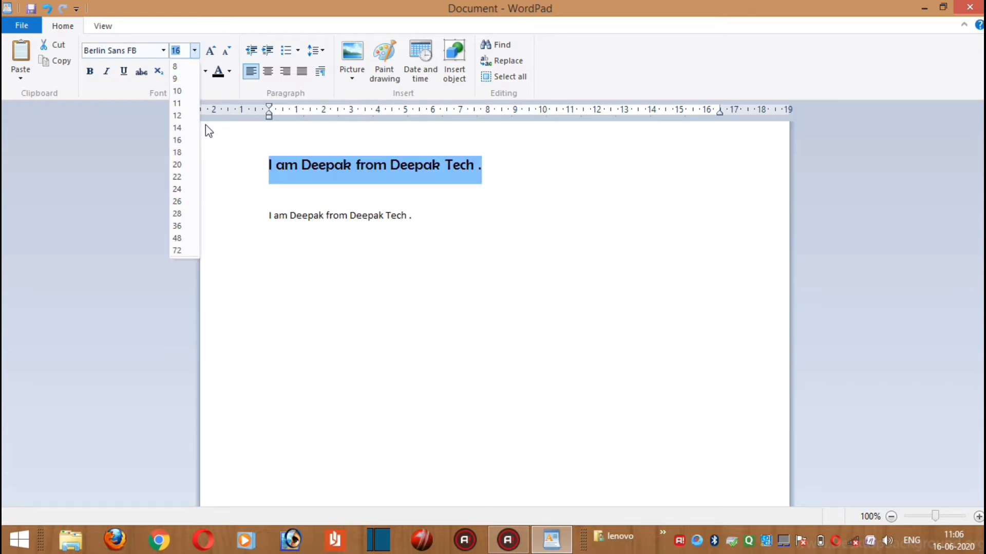
click(212, 53)
click(213, 53)
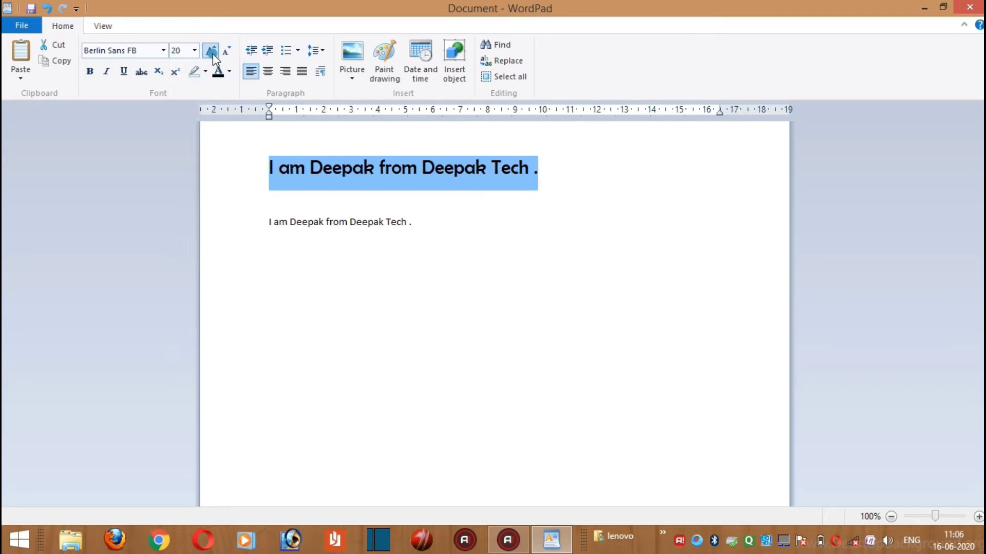
click(212, 53)
click(212, 54)
click(212, 54)
click(213, 53)
click(212, 53)
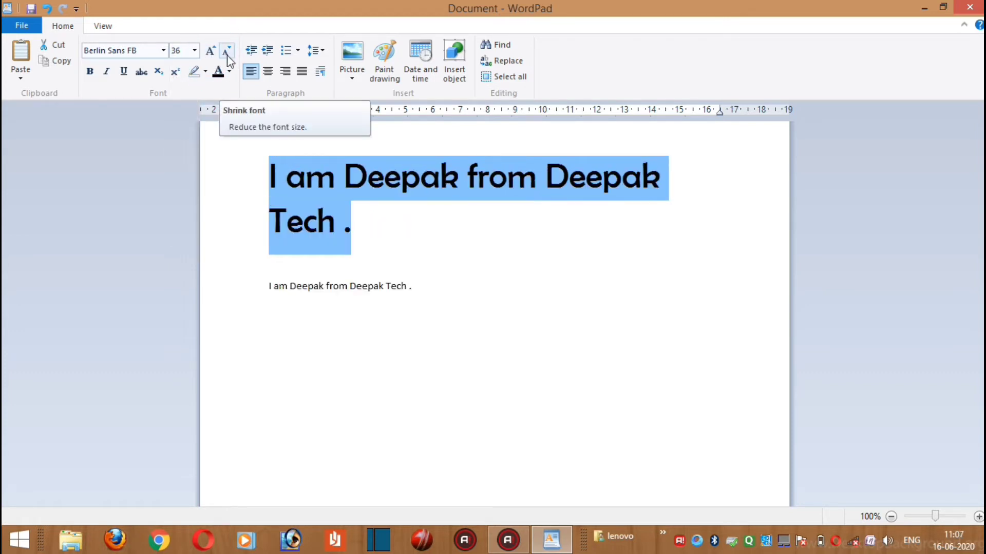
Shrink the upper sentence's font step by step, growing it to 24 partway, until its size is 12
click(227, 56)
click(228, 55)
click(228, 56)
click(227, 54)
click(226, 55)
click(227, 54)
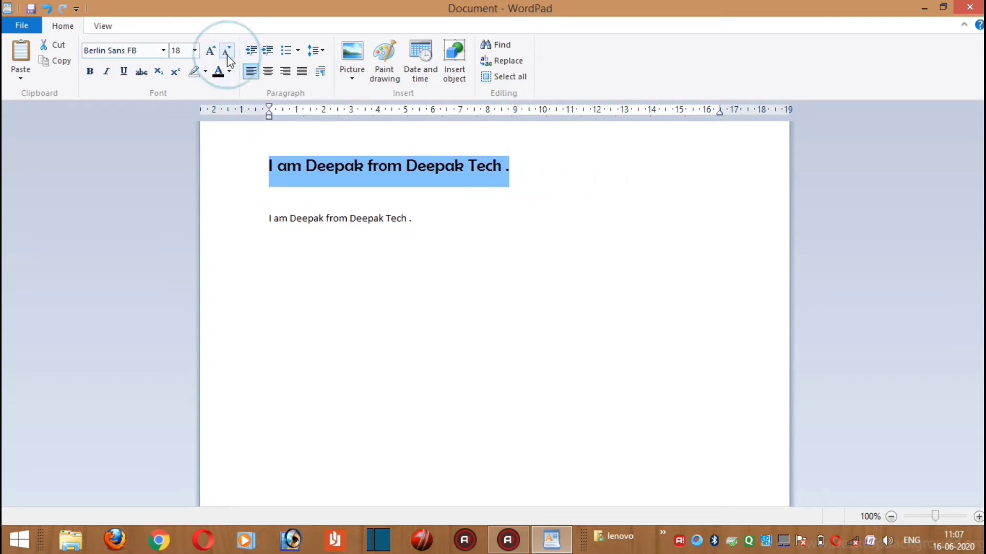
click(227, 54)
click(206, 53)
click(205, 53)
click(205, 53)
click(205, 54)
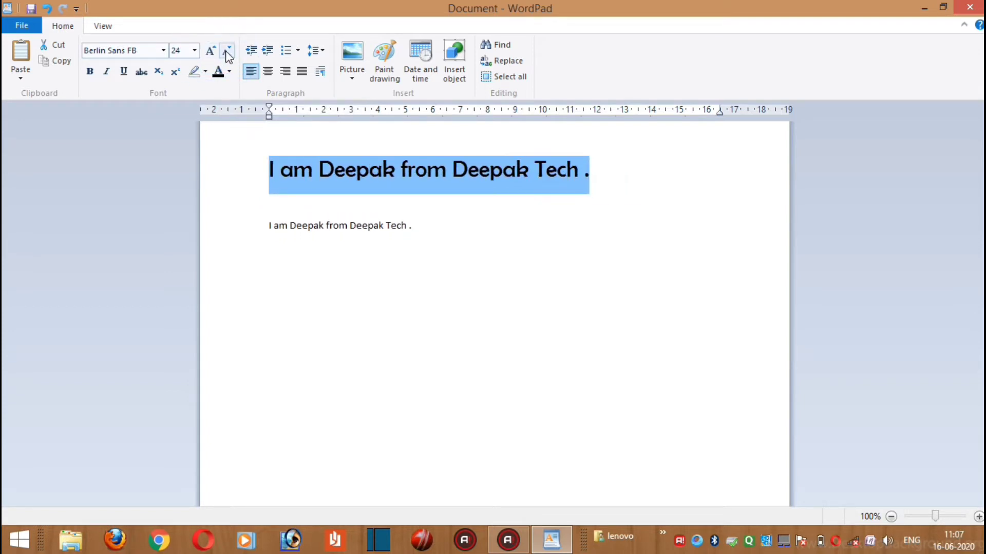
click(227, 54)
click(227, 54)
click(227, 54)
click(227, 54)
click(227, 54)
click(227, 54)
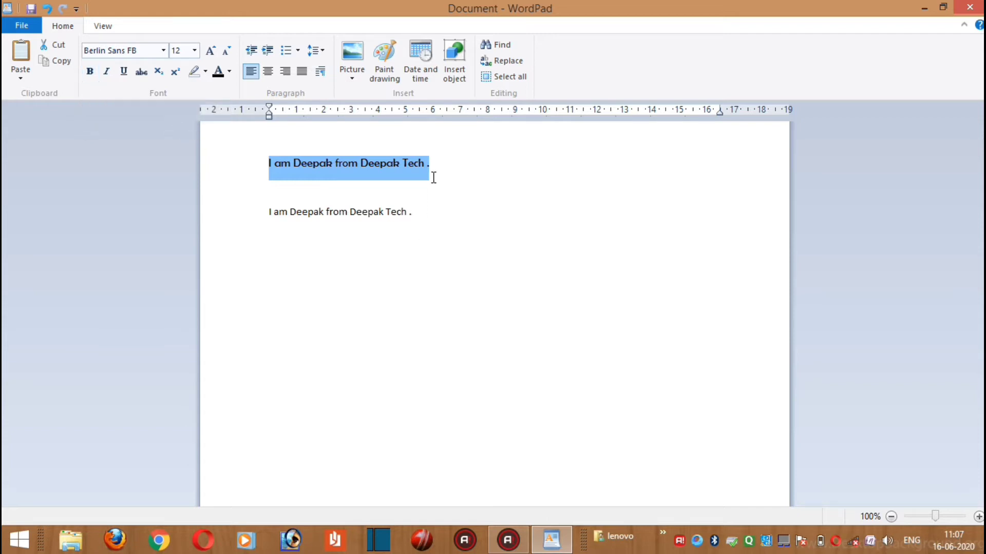
Make the upper sentence bold, and toggle the bold style off and on again
drag(438, 178, 241, 171)
drag(458, 175, 259, 157)
click(90, 73)
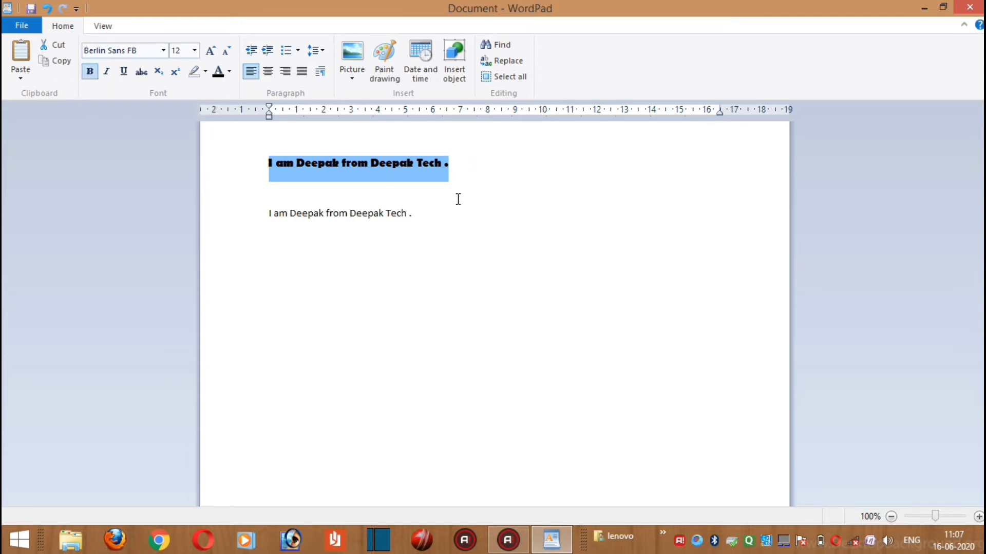
drag(451, 165, 253, 176)
key(ctrl+b)
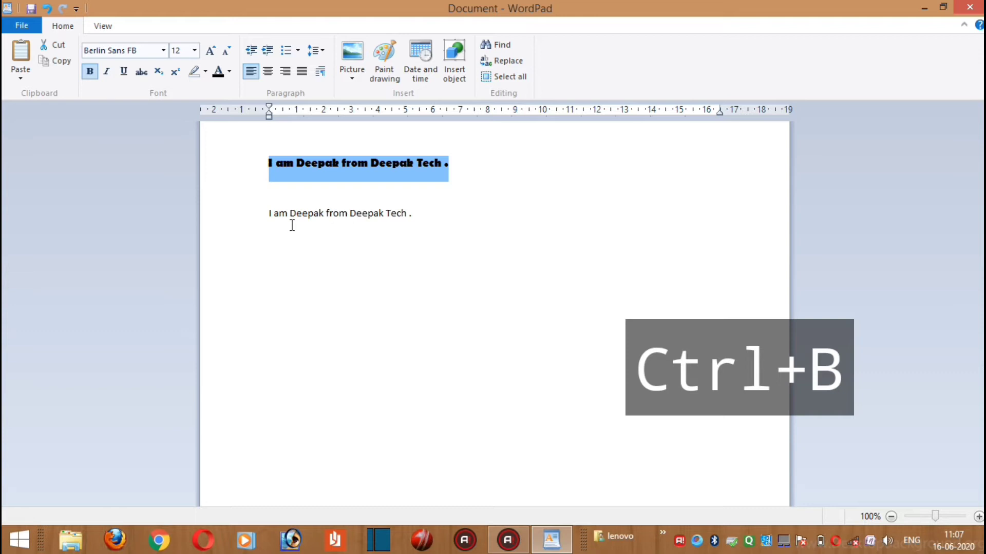
key(ctrl+b)
key(ctrl+b)
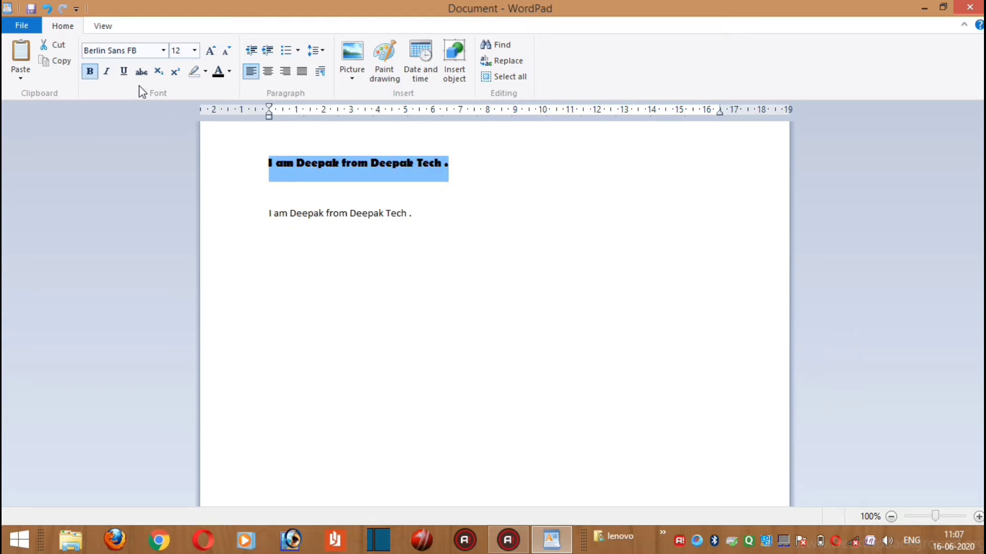
Toggle italics on the upper sentence, leave the style applied, and deselect the text
click(108, 72)
click(108, 74)
click(108, 75)
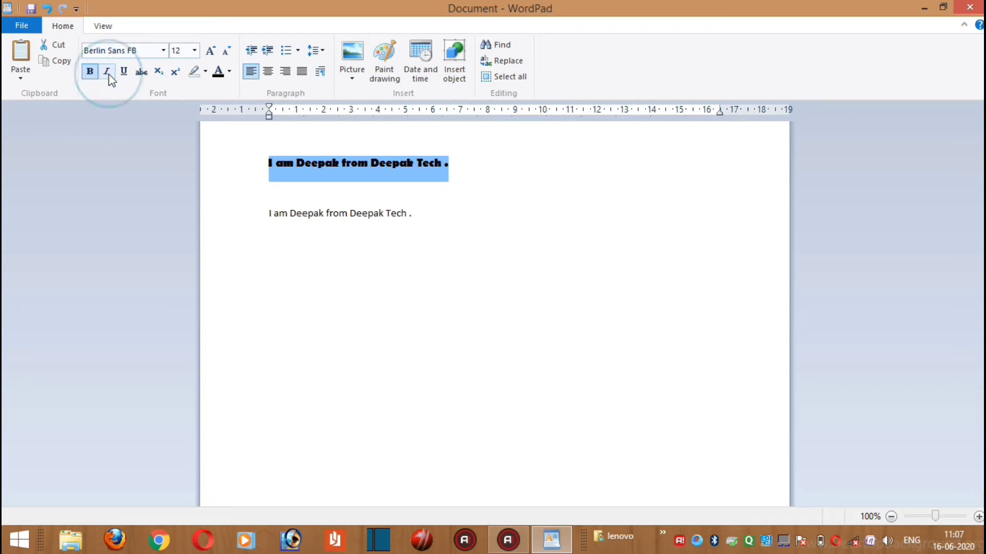
click(112, 72)
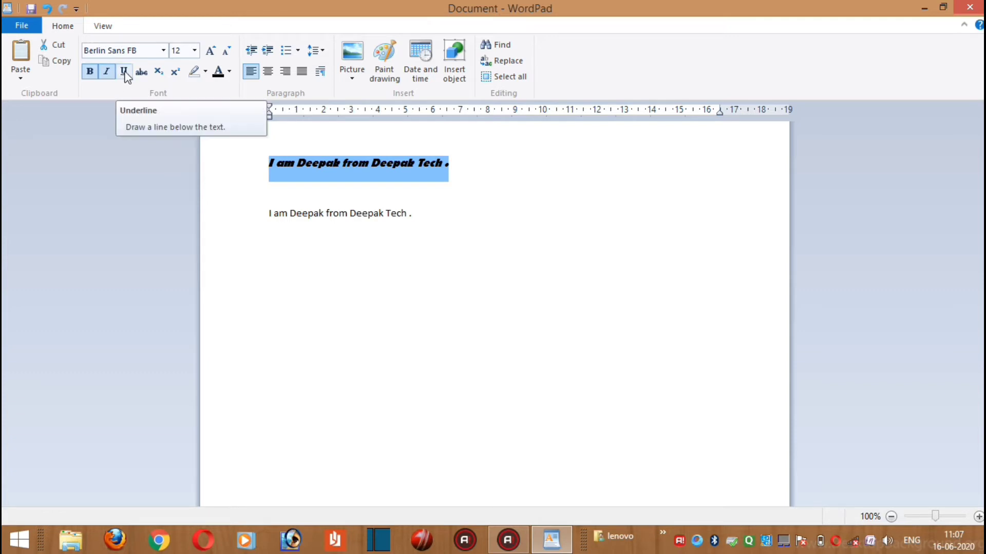
click(484, 176)
click(508, 181)
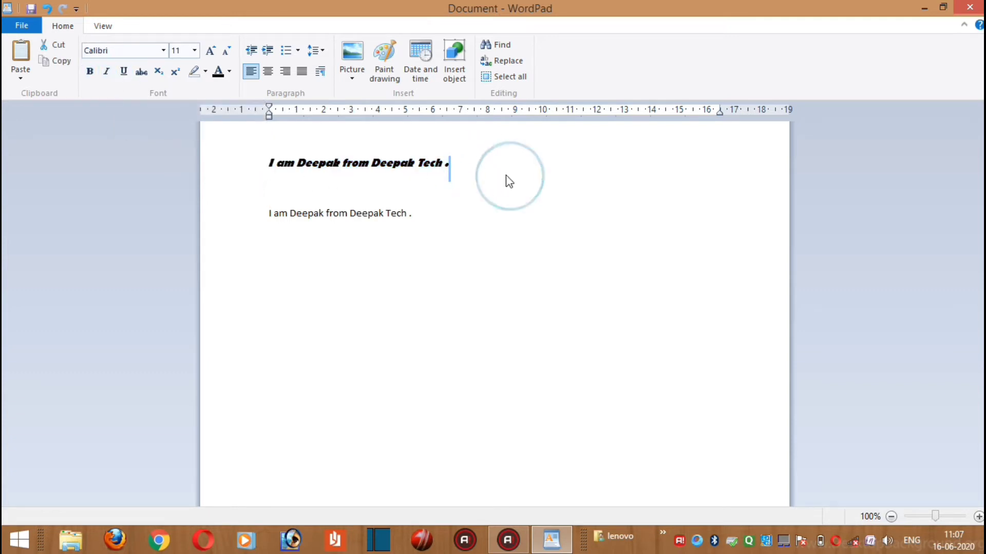
Underline the whole upper sentence and deselect it
drag(460, 170, 260, 174)
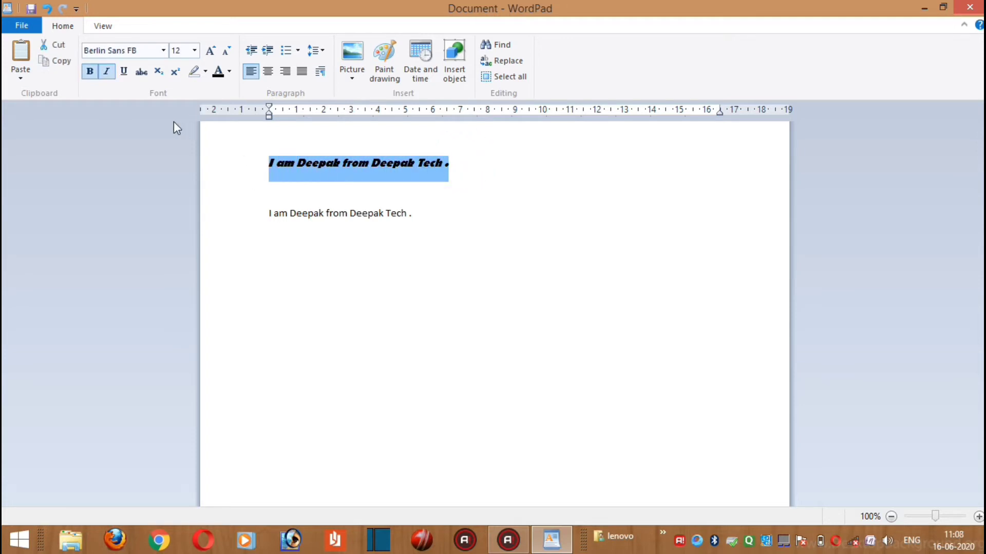
click(124, 73)
click(468, 176)
click(472, 195)
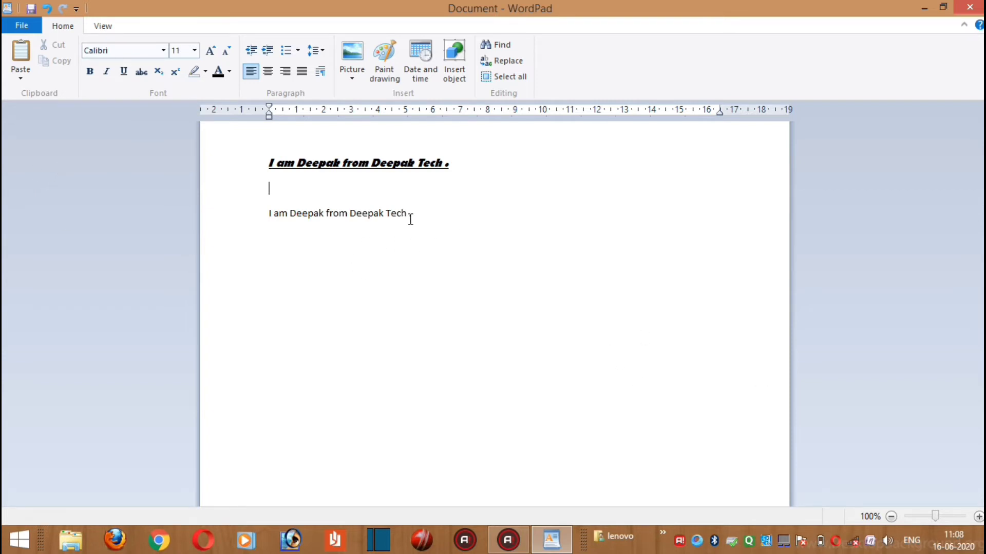
Apply strikethrough to the whole lower sentence
drag(410, 216, 253, 216)
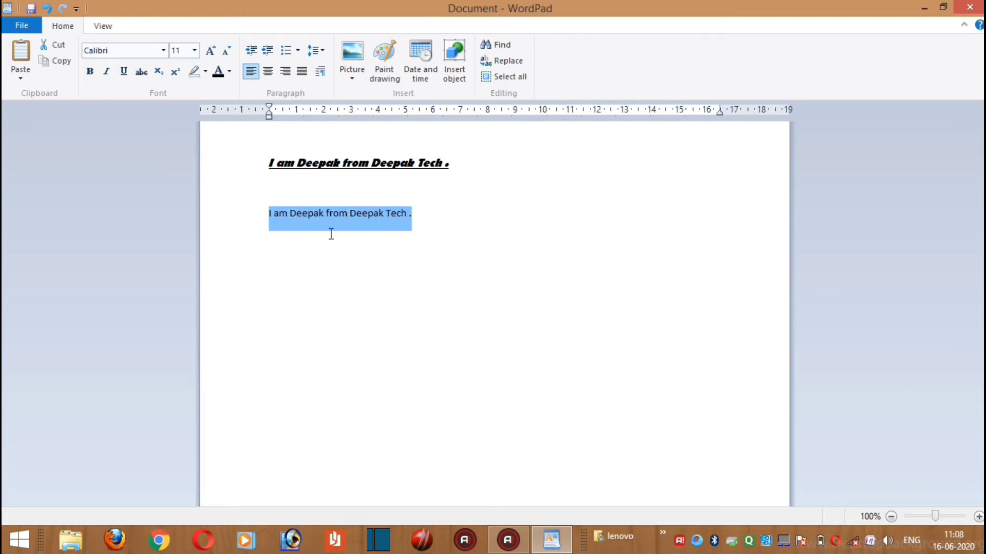
click(142, 76)
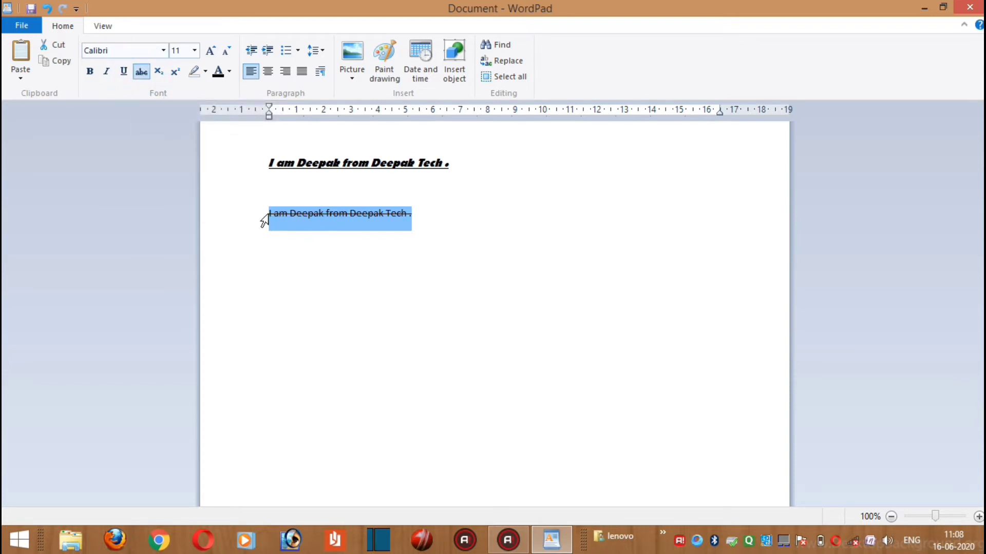
click(337, 257)
click(425, 216)
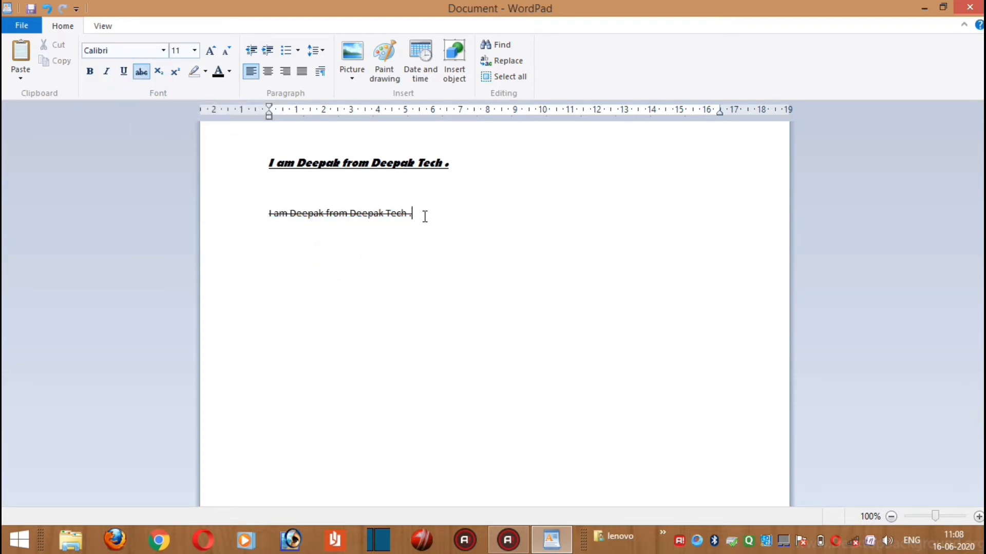
drag(414, 213, 241, 211)
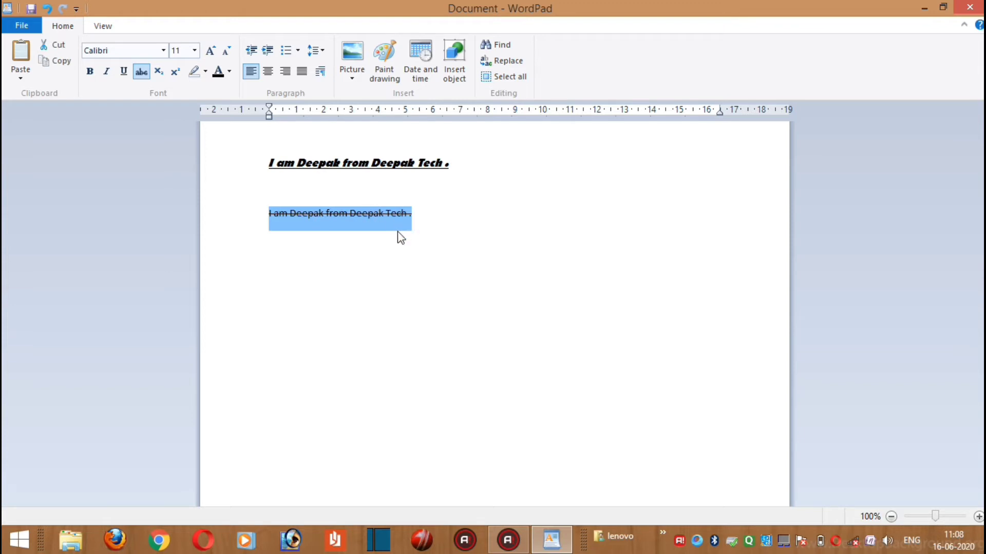
click(411, 212)
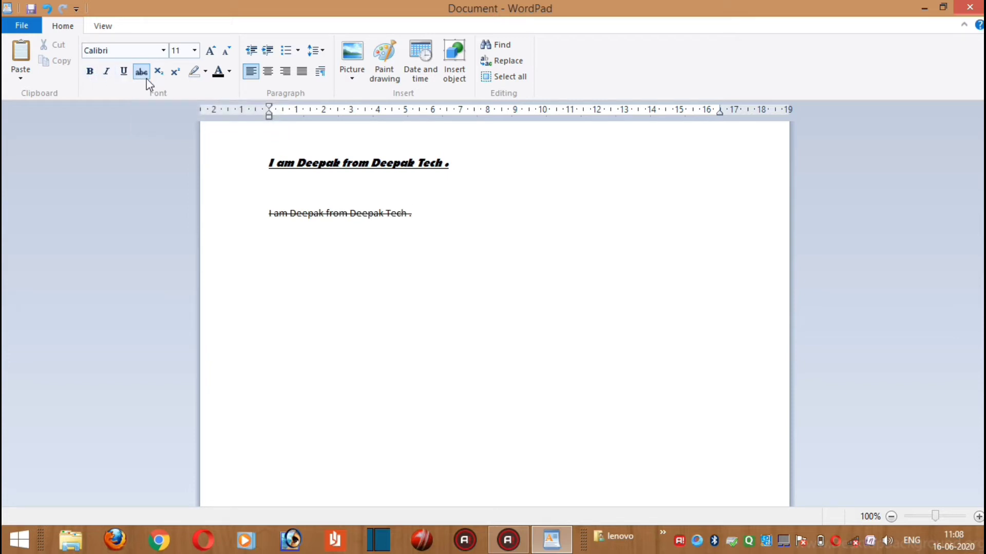
drag(413, 214, 260, 200)
Enter a first name on a new line below the struck-through sentence and remove the strikethrough from it
click(418, 267)
text(Deepak)
double_click(307, 240)
click(143, 71)
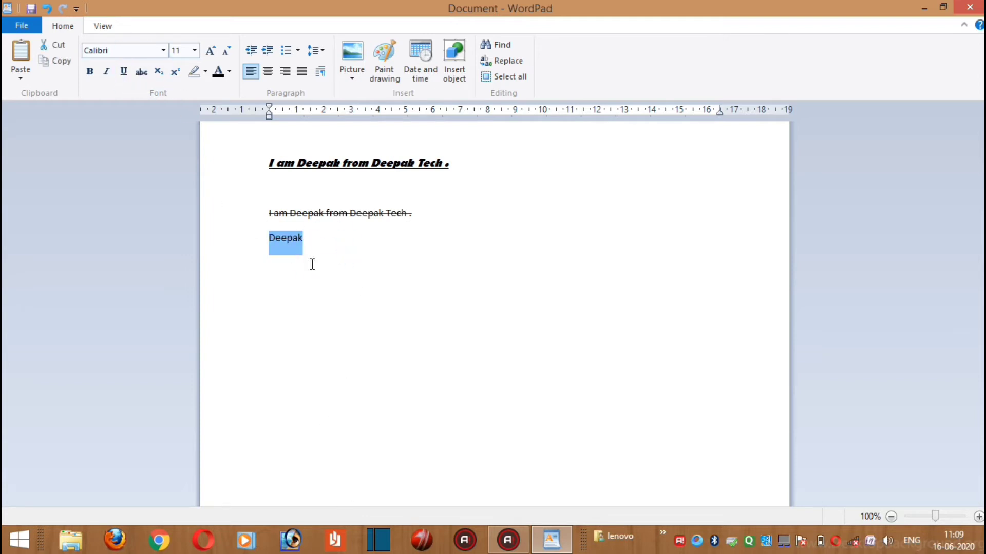
click(303, 247)
double_click(296, 239)
click(313, 238)
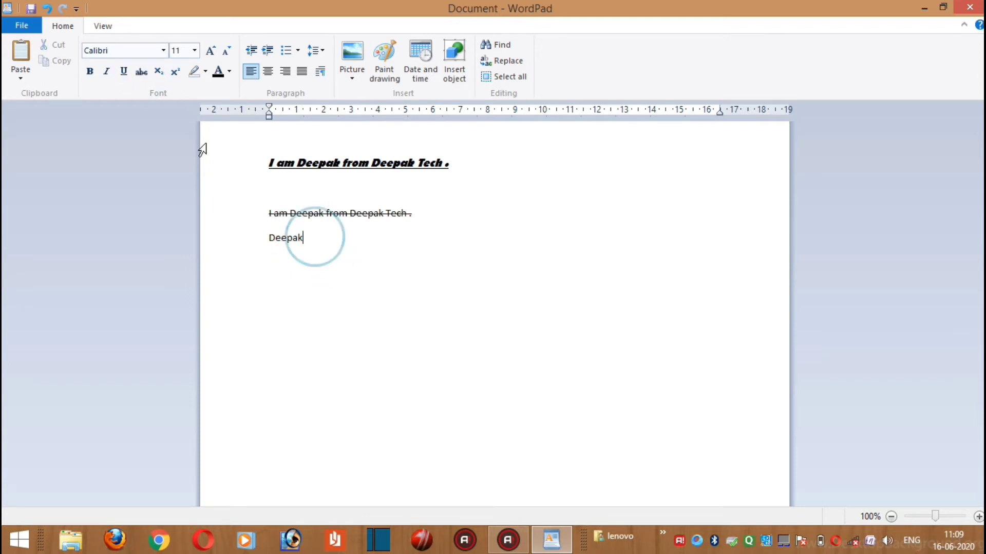
Add "Tech" in subscript directly after the name on the last line
click(159, 74)
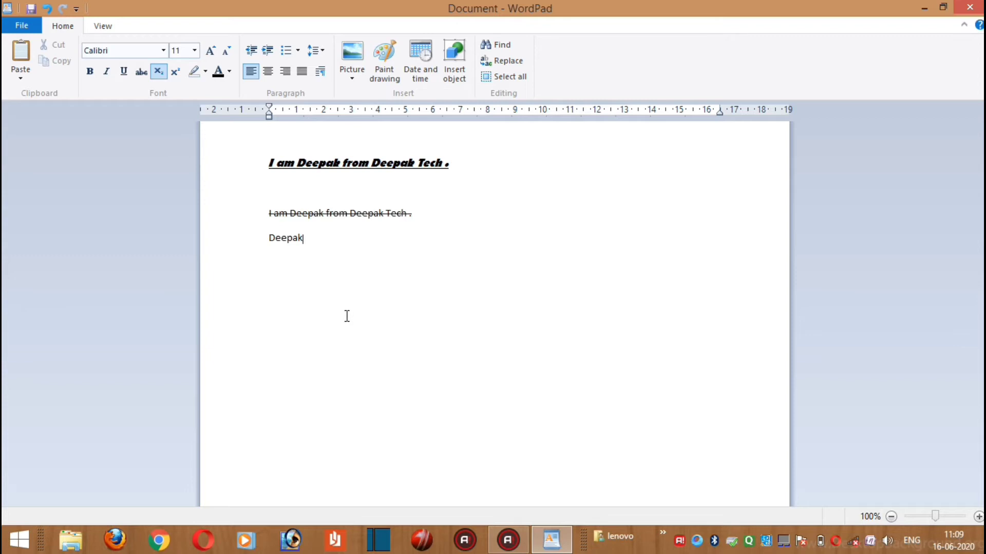
text(Tech)
click(327, 240)
double_click(328, 241)
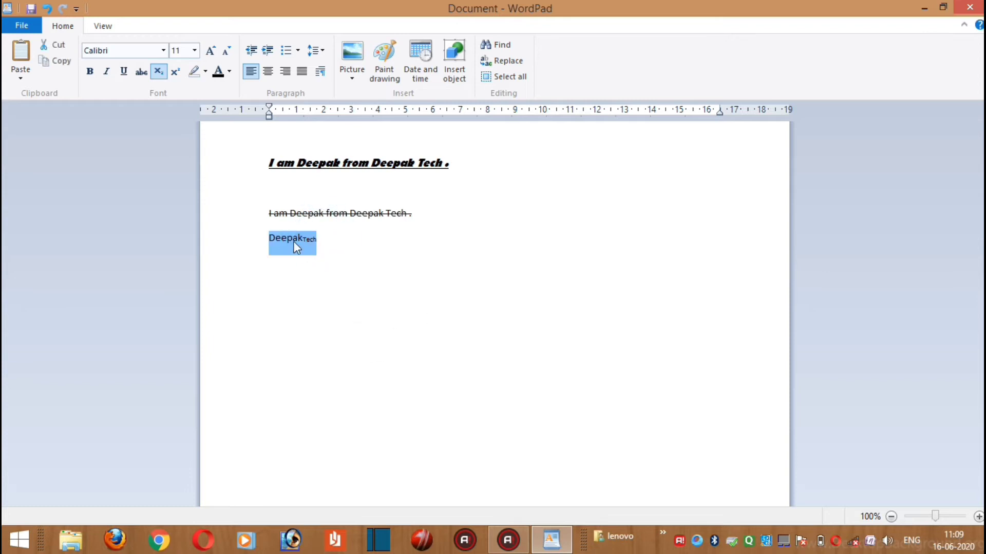
click(335, 255)
Replace the last line's text with "III" followed by "rd" in superscript
drag(321, 255, 242, 240)
key(BackSpace)
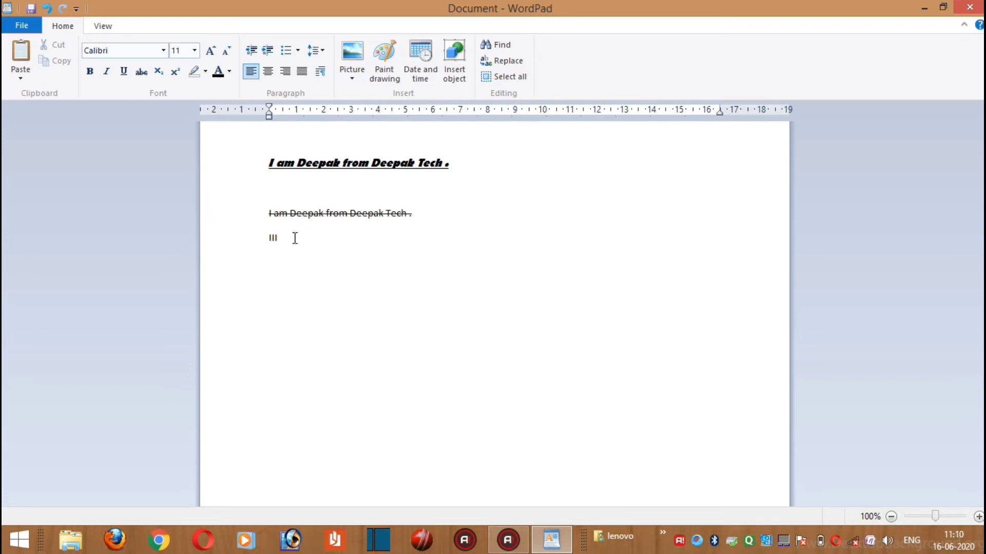
click(175, 74)
Enlarge "IIIrd" step by step with Grow font to size 24 and add a new line below it
drag(347, 238, 268, 241)
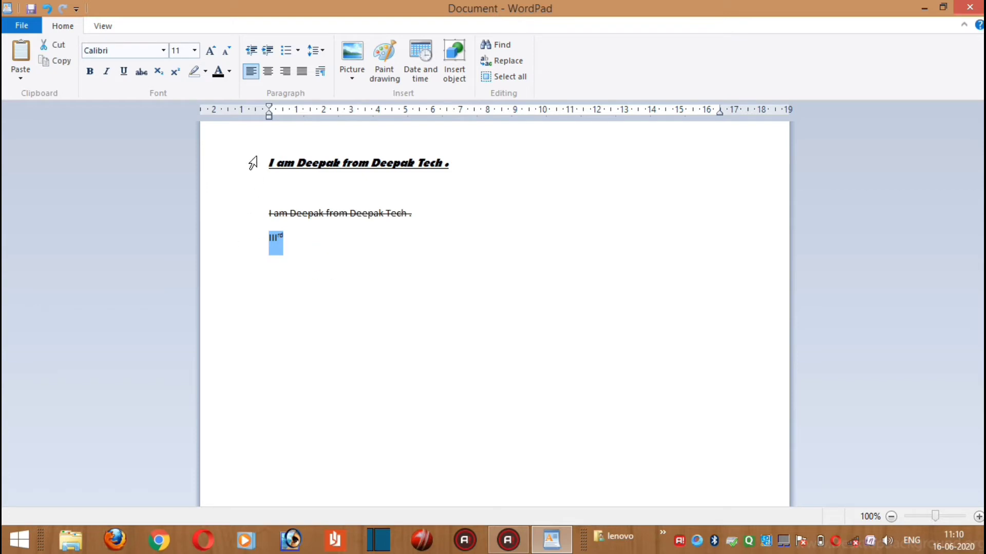
click(211, 53)
click(211, 53)
click(211, 53)
click(211, 53)
click(211, 53)
click(211, 53)
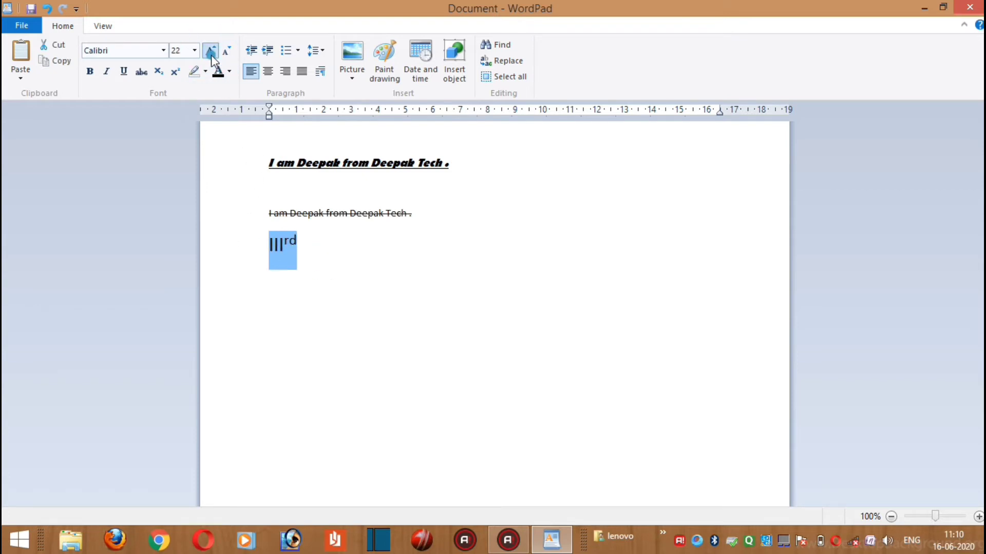
click(211, 54)
click(370, 281)
drag(318, 262, 274, 243)
click(430, 275)
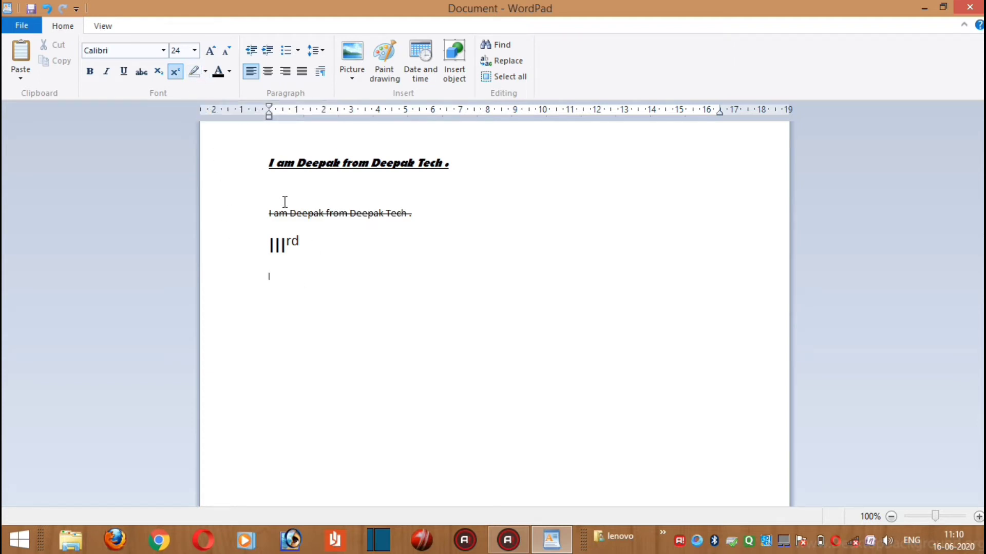
key(Return)
Set the highlight of "IIIrd" to No color and its text color to black
double_click(307, 250)
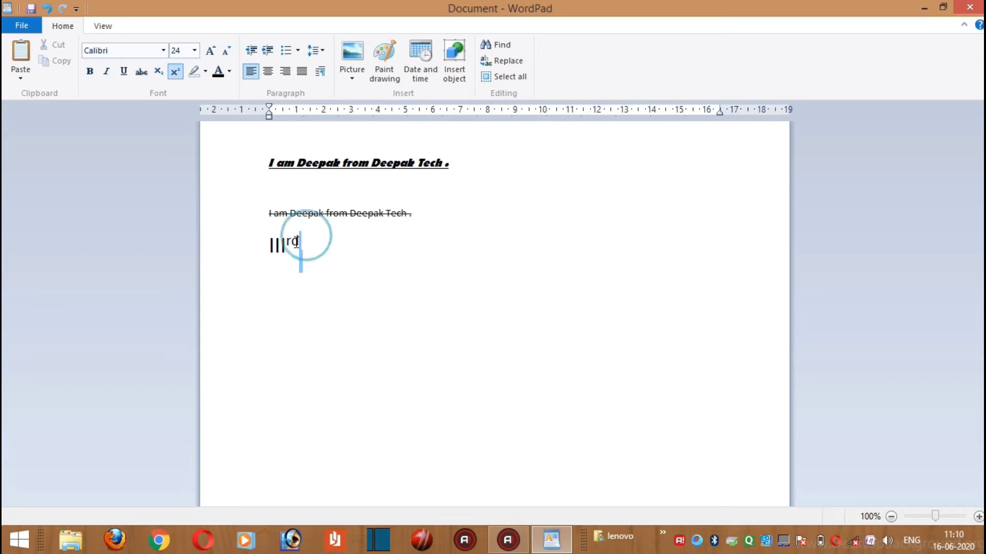
click(204, 72)
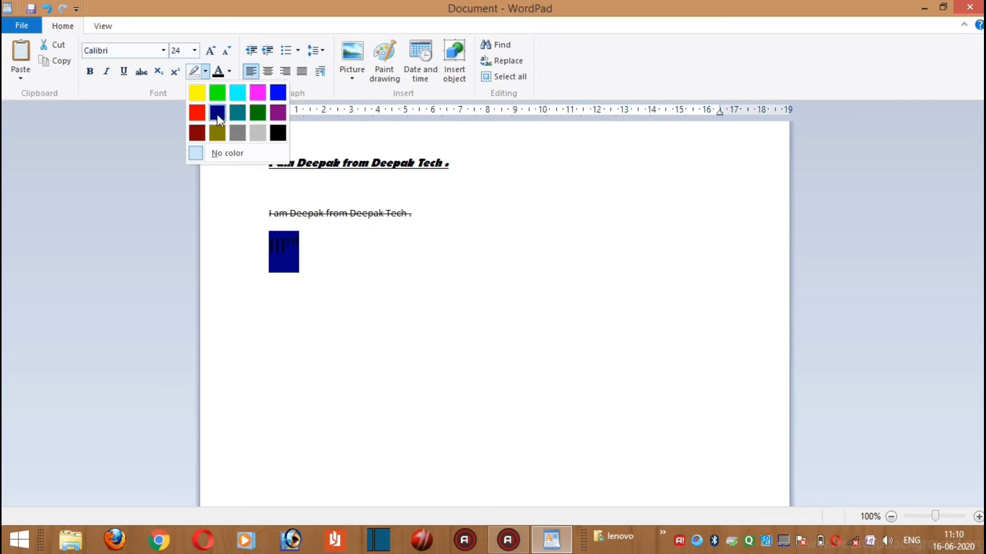
click(203, 157)
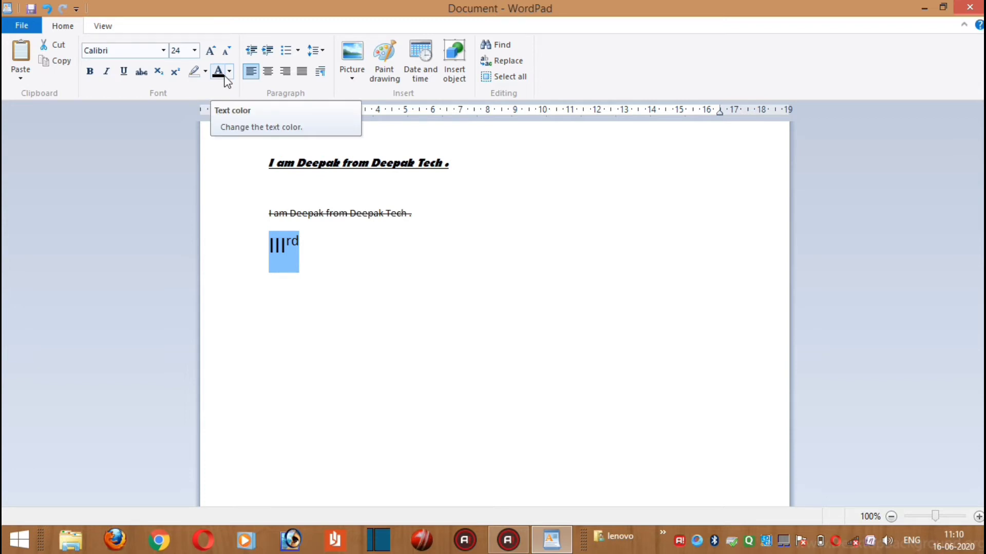
click(229, 71)
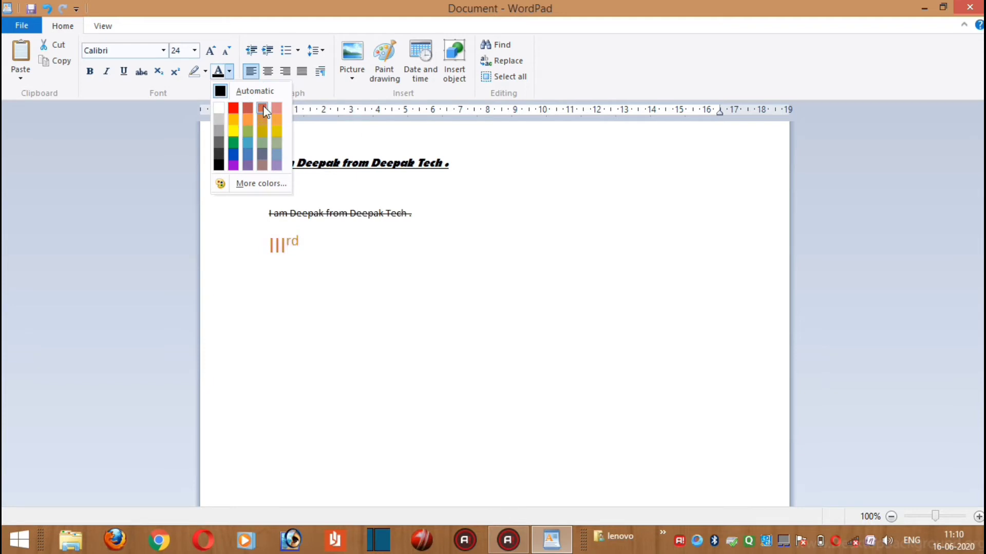
click(219, 167)
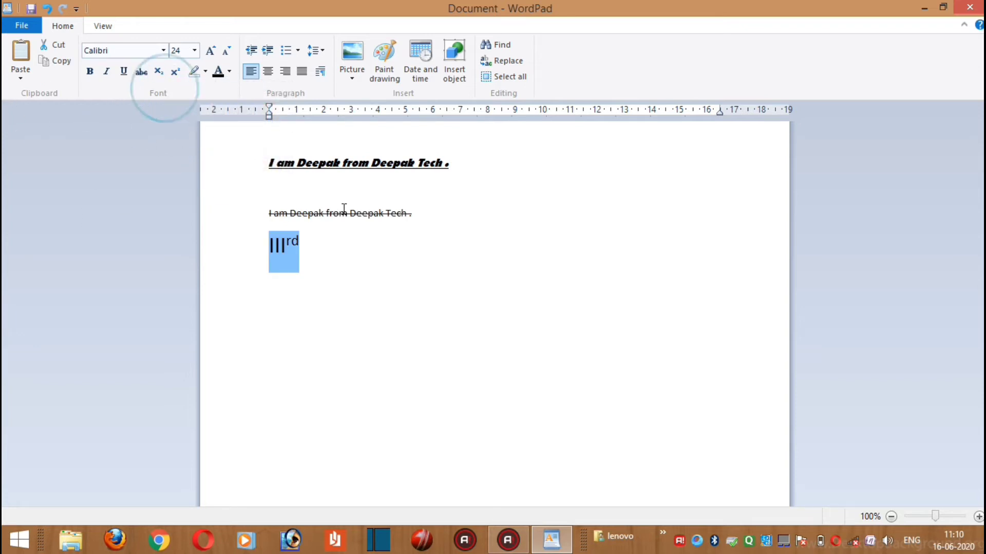
click(352, 283)
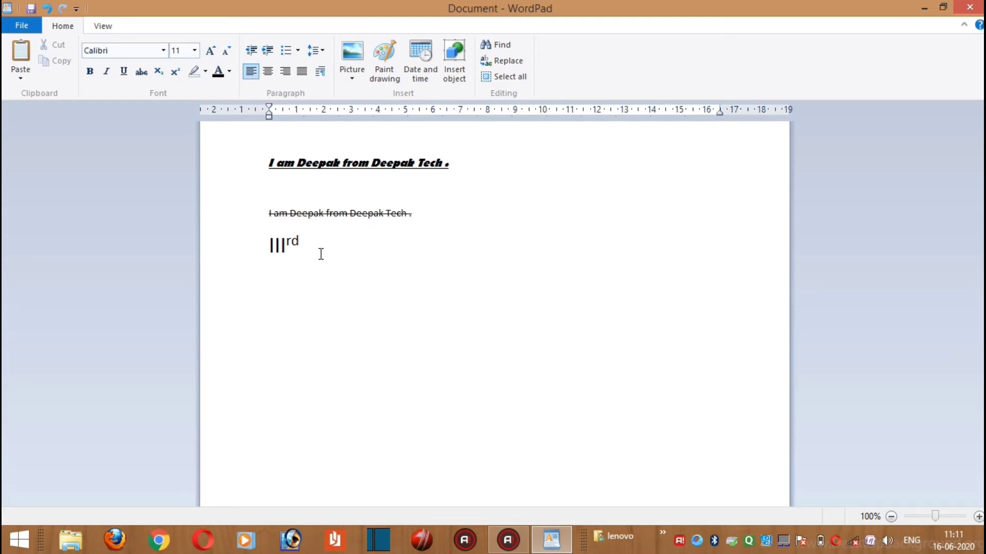
Increase the indent of the "IIIrd" paragraph step by step to about 7.6 cm on the ruler
drag(311, 244, 268, 247)
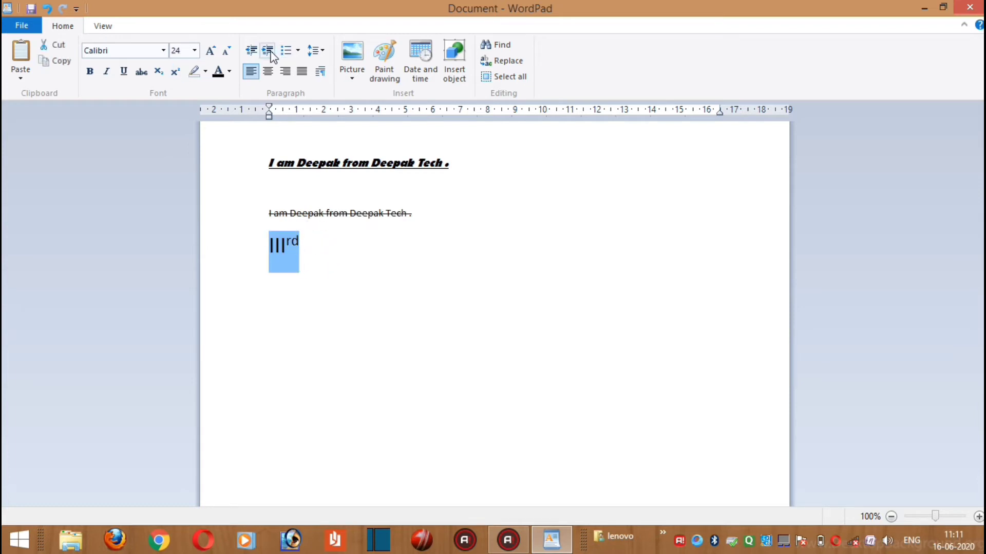
click(270, 52)
click(270, 52)
click(270, 52)
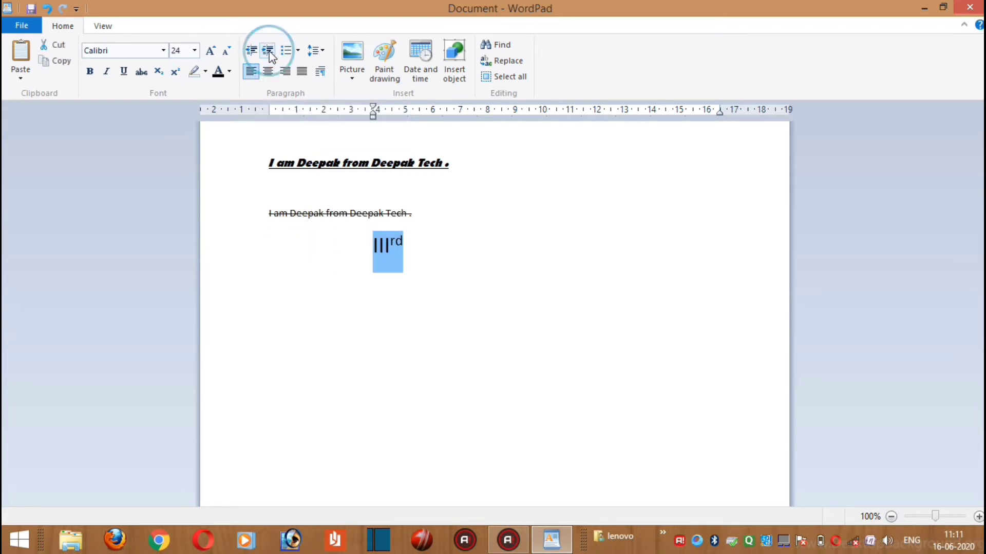
click(269, 51)
click(269, 52)
click(269, 52)
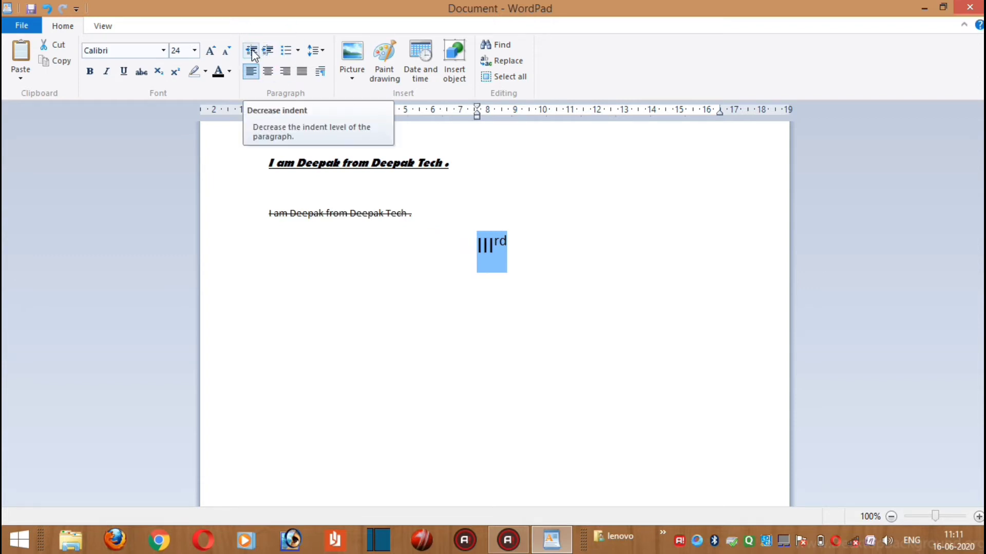
Decrease the indent of the "IIIrd" paragraph step by step back to the page's left margin
click(251, 51)
click(251, 51)
click(251, 51)
click(251, 51)
click(252, 51)
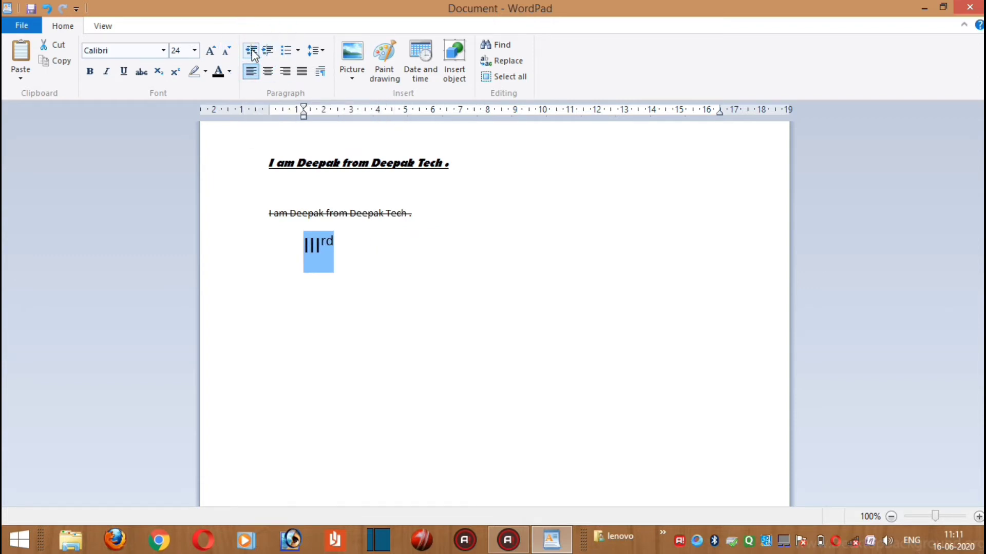
click(252, 51)
click(334, 261)
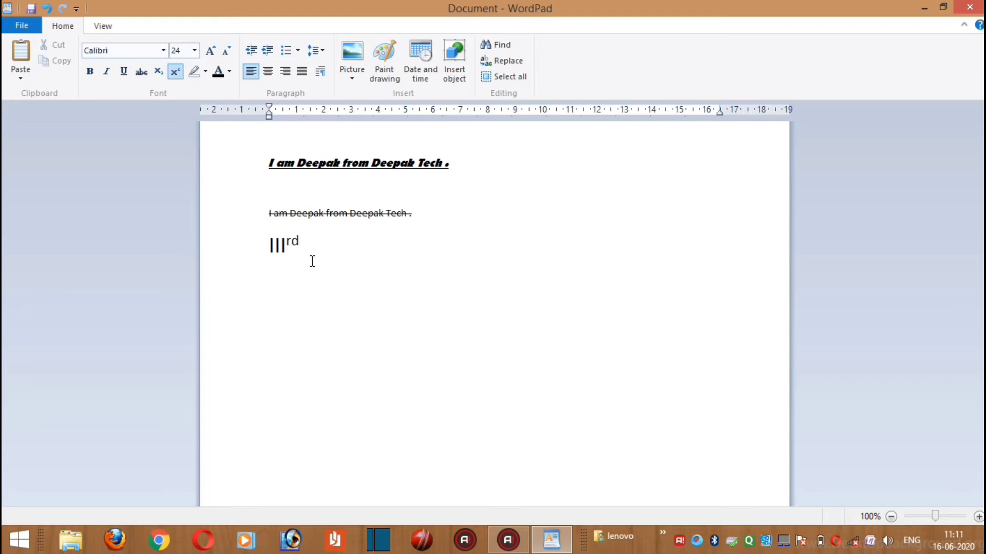
Start a bulleted list on a new line below "IIIrd" and change it to the 1. 2. 3. numbering style
key(Return)
click(289, 53)
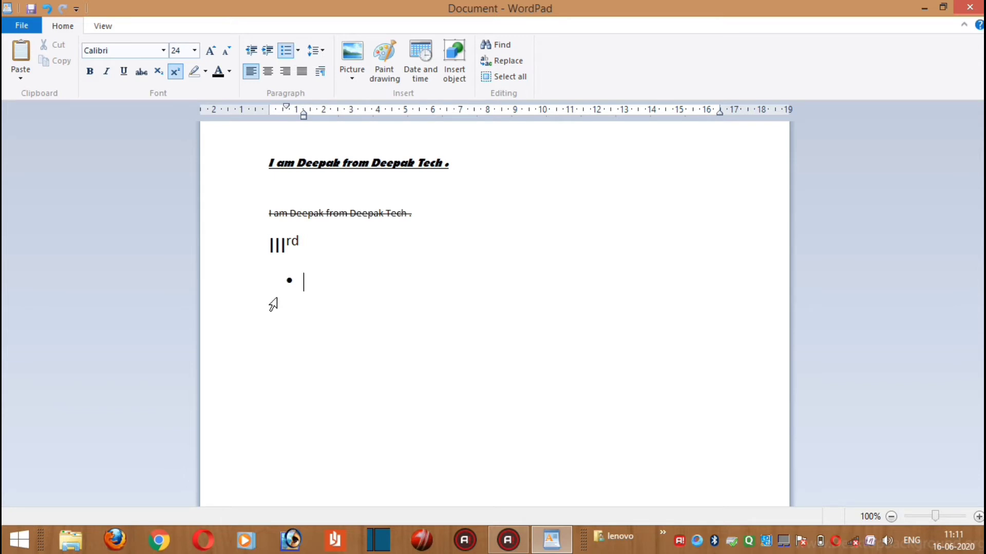
click(299, 50)
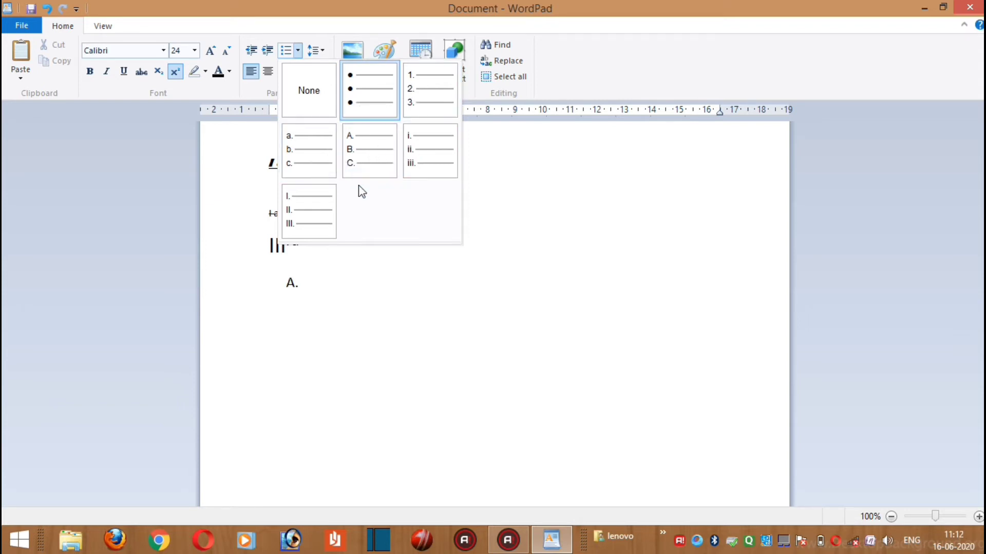
click(423, 93)
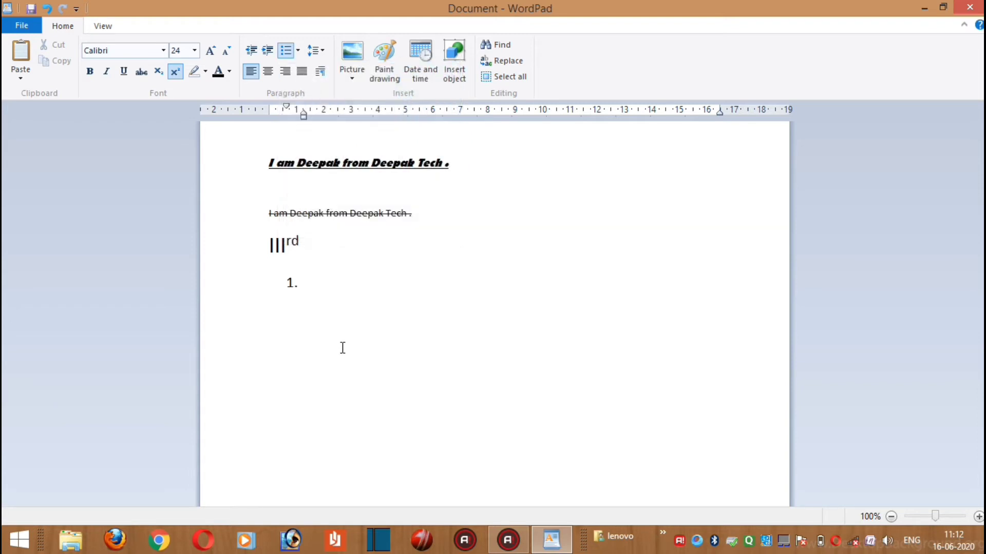
Enter "Vegetable" as the first item of the numbered list and add blank lines after it
text(Vegetaboe)
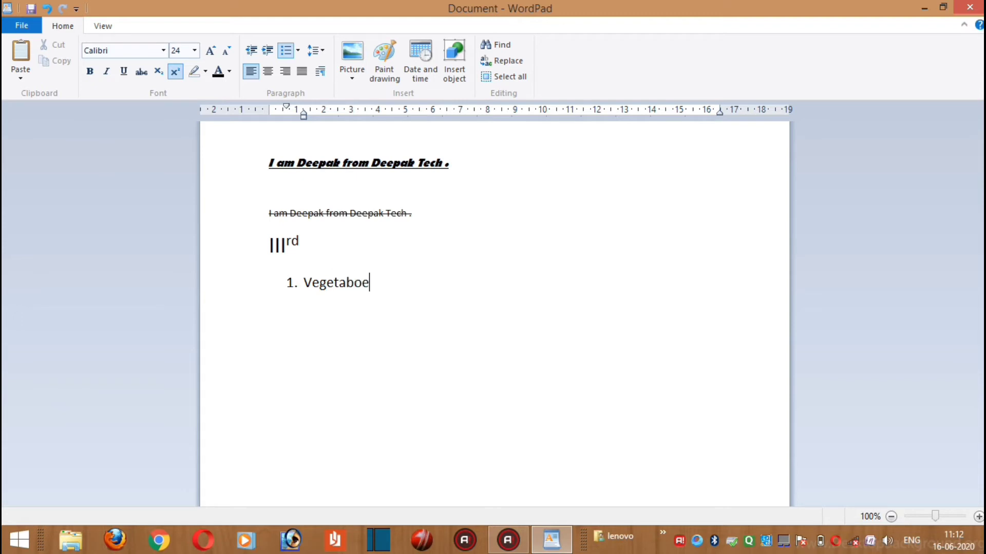
key(BackSpace)
key(BackSpace)
text(le)
key(Return)
key(Return)
key(Return)
key(Return)
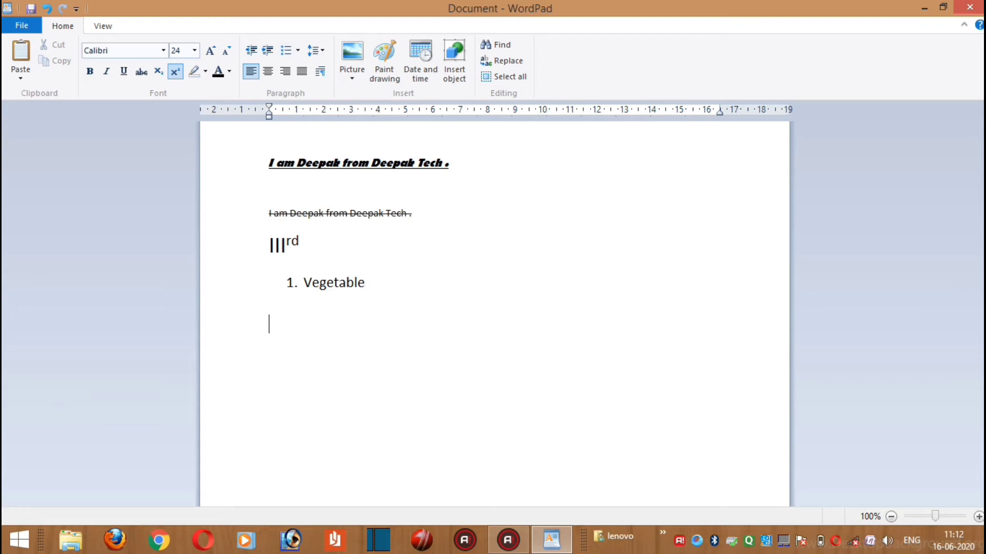
Continue the numbered list after "Vegetable" with the items "tyf", "vhhv" and "vhjv", followed by an empty item
click(385, 279)
key(Return)
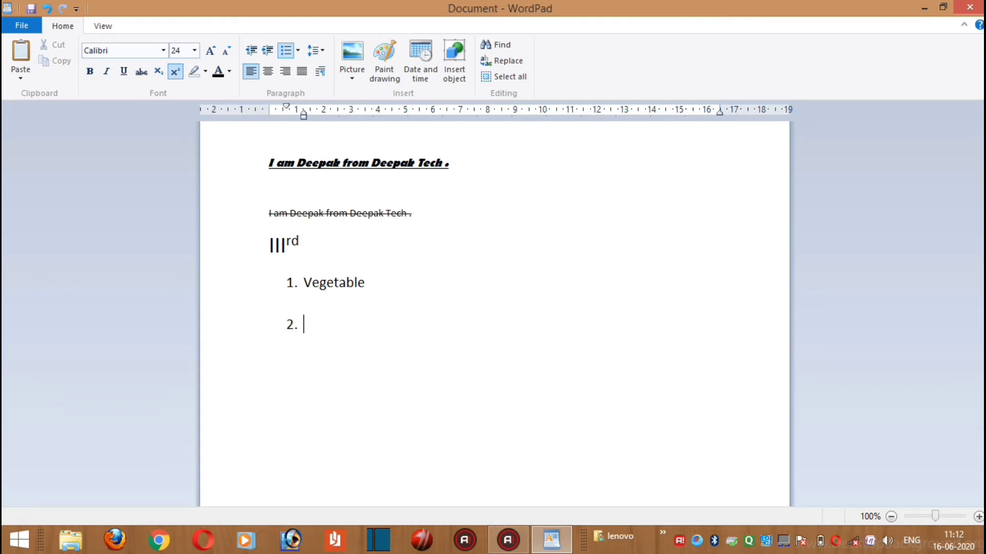
text(tyf)
key(Return)
text(vhhv)
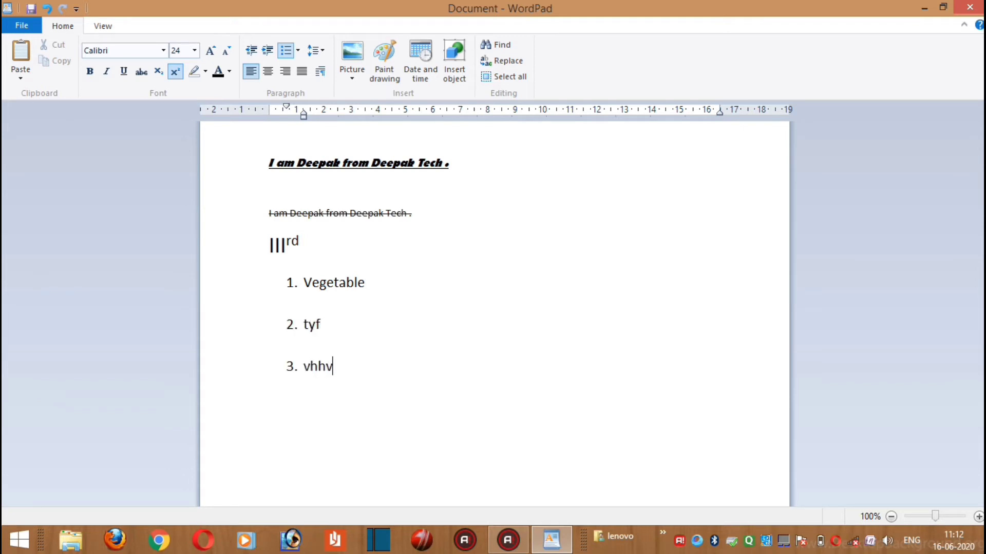
key(Return)
text(vhjv)
key(Return)
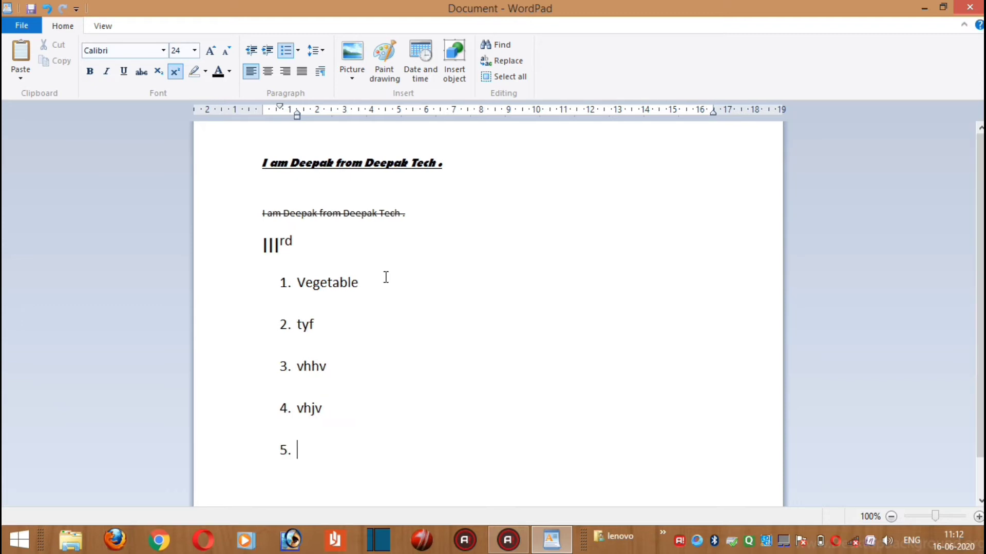
drag(325, 436, 328, 283)
click(465, 433)
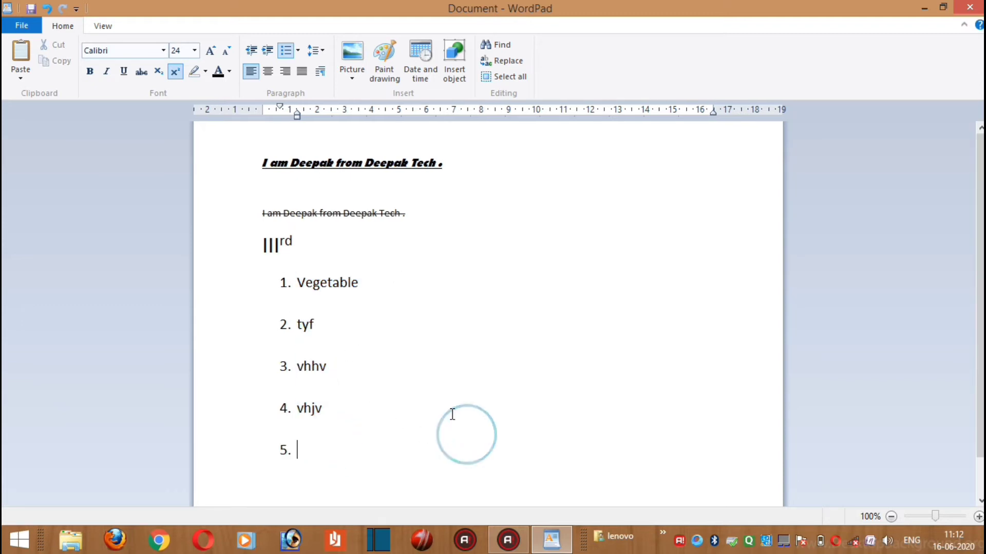
Delete all the numbered list items and remove the numbering from the line below "IIIrd"
scroll(328, 418, down, 1)
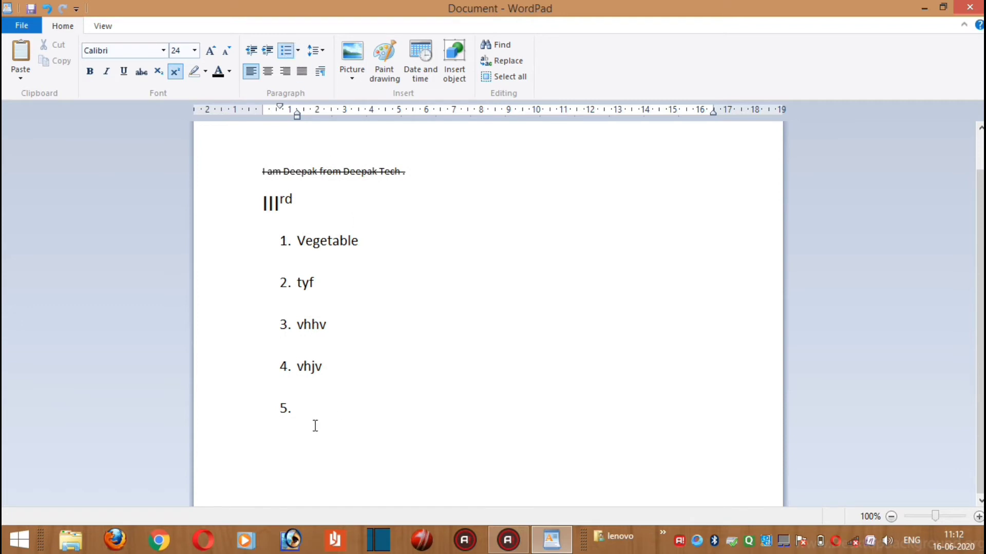
drag(315, 426, 279, 247)
key(Delete)
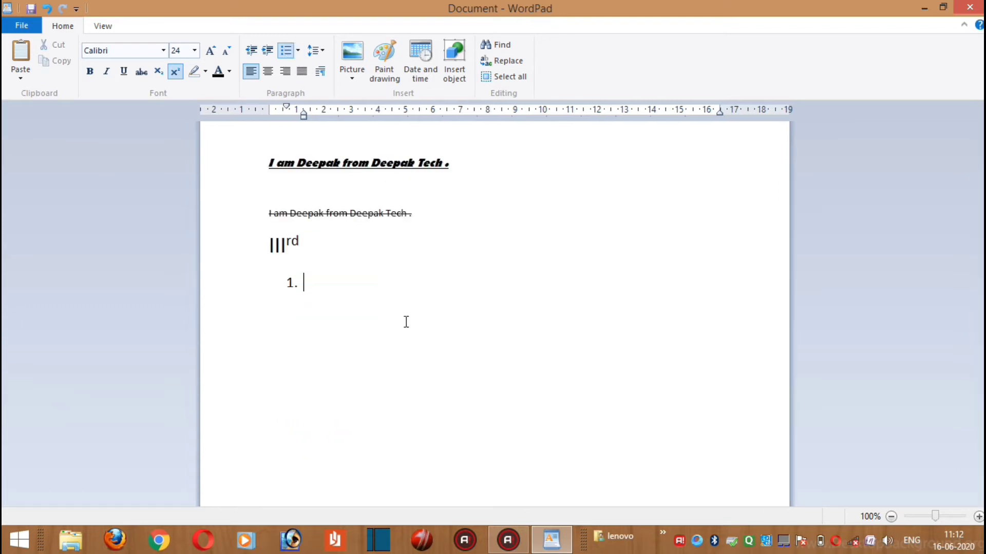
key(BackSpace)
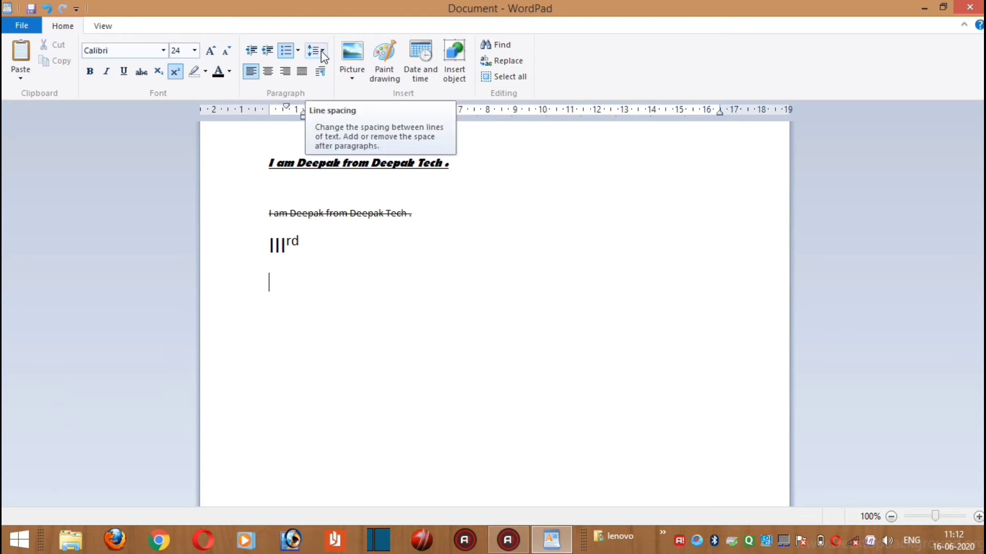
click(366, 243)
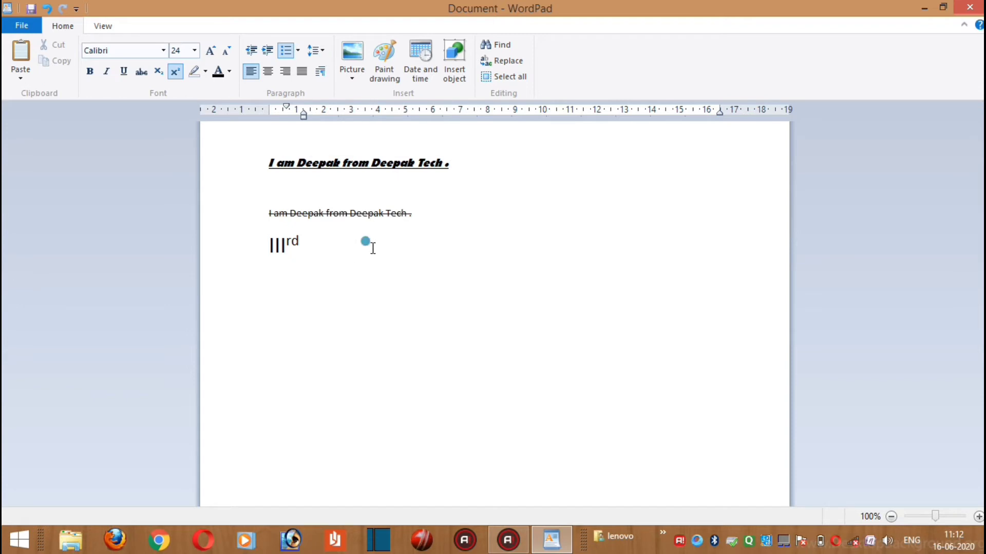
Copy the bold, italic, underlined sentence at the start of the document and paste it three times below "IIIrd"
click(295, 286)
drag(451, 166, 271, 168)
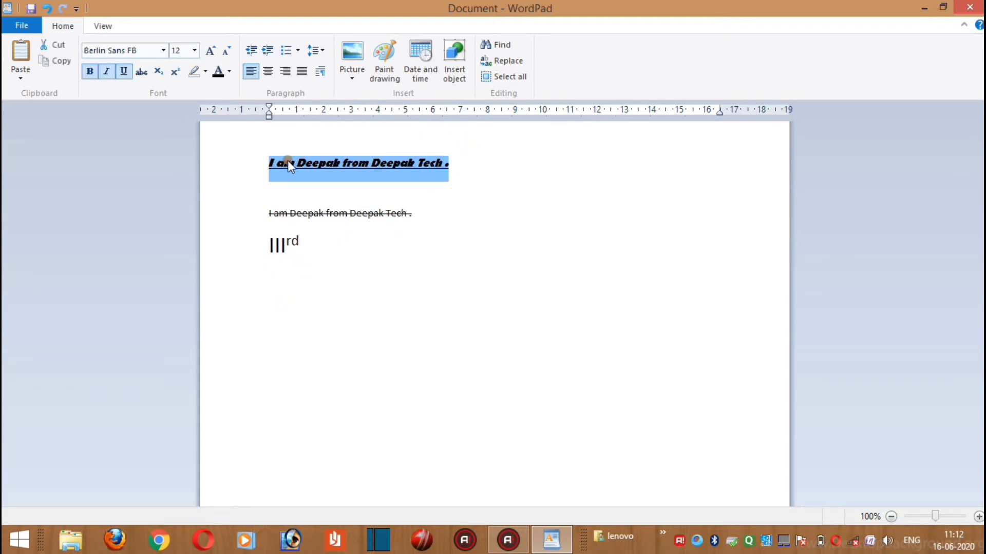
right_click(289, 166)
click(315, 185)
click(268, 298)
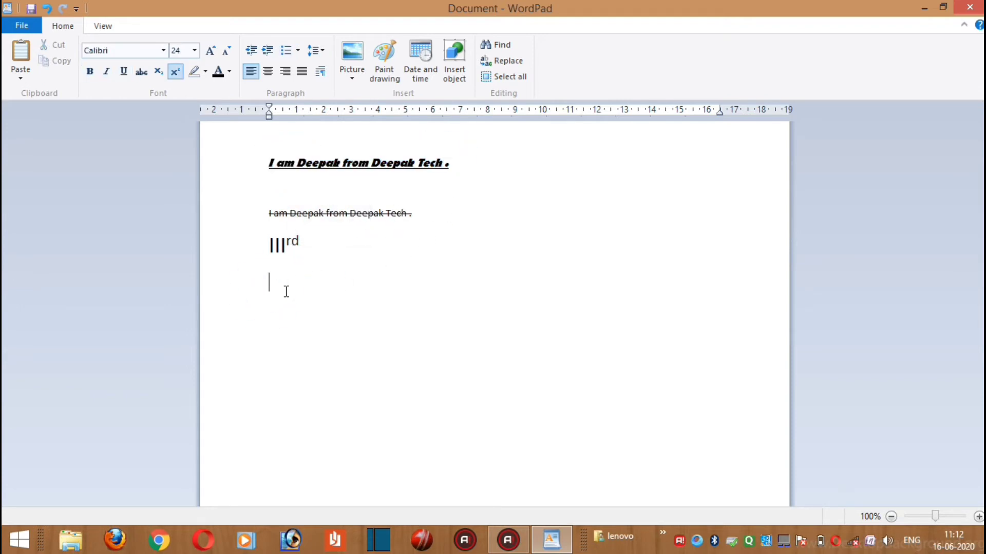
key(ctrl+v)
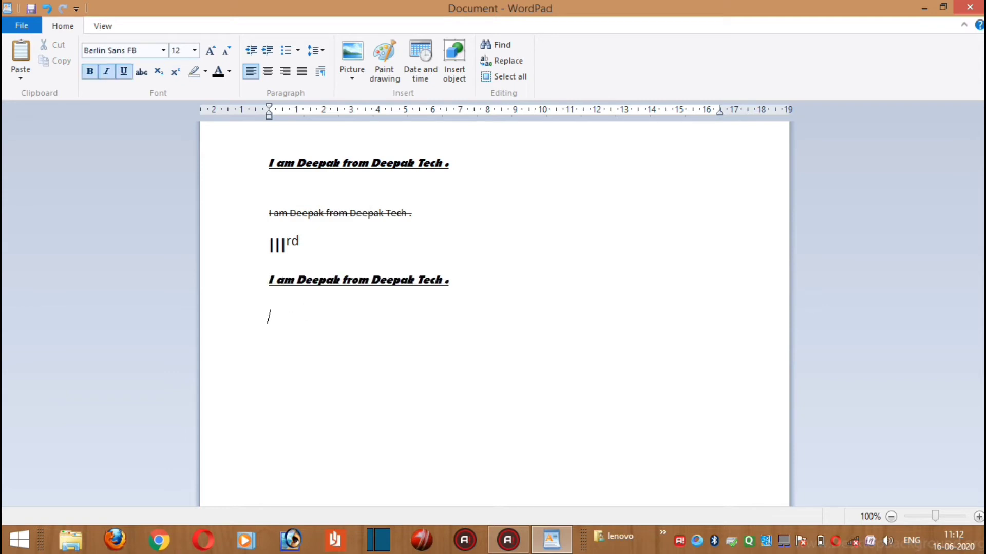
key(ctrl+v)
key(ctrl+v)
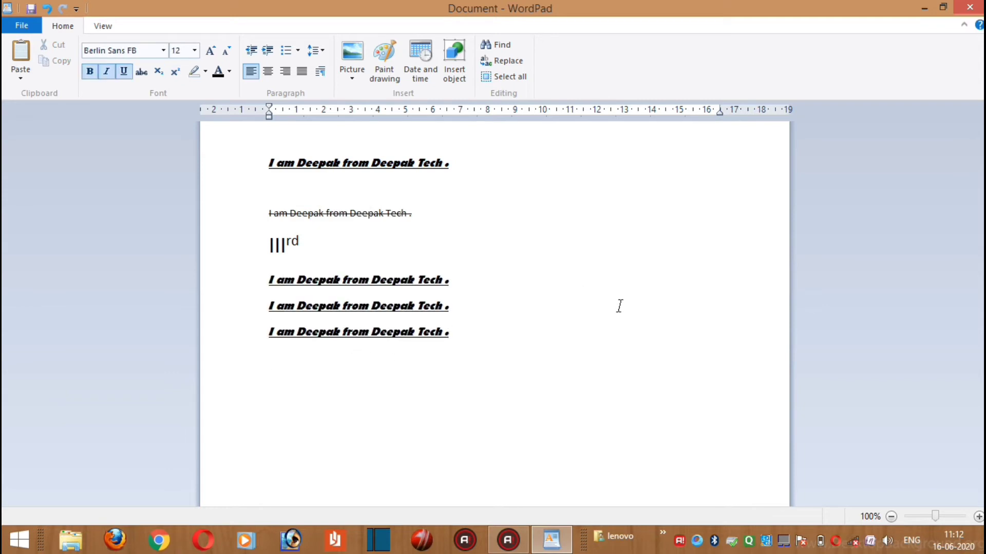
Set the line spacing to 1.0 at the end of the pasted lines
click(474, 336)
click(315, 50)
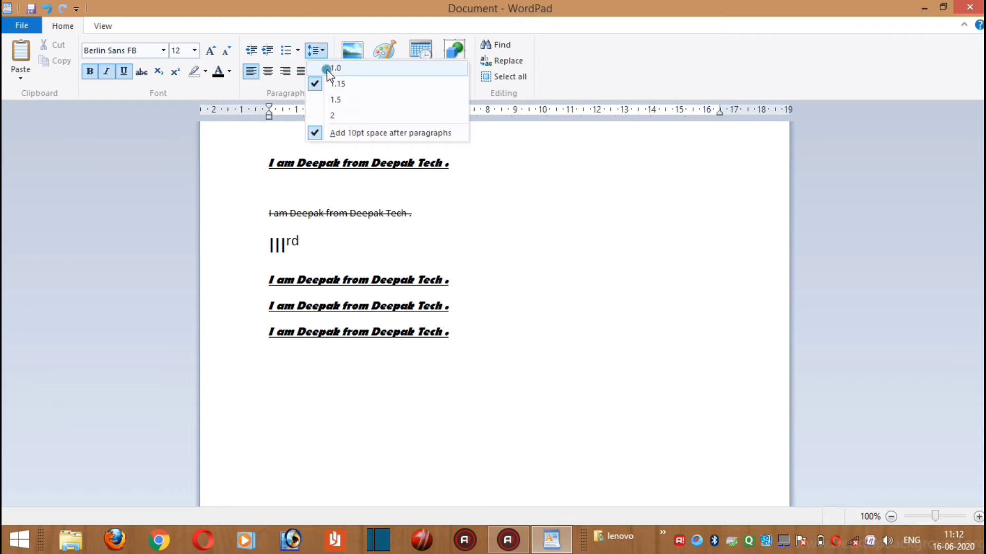
click(328, 68)
Set the line spacing of the three pasted lines to 1.15, followed by 1.0
drag(468, 359, 273, 274)
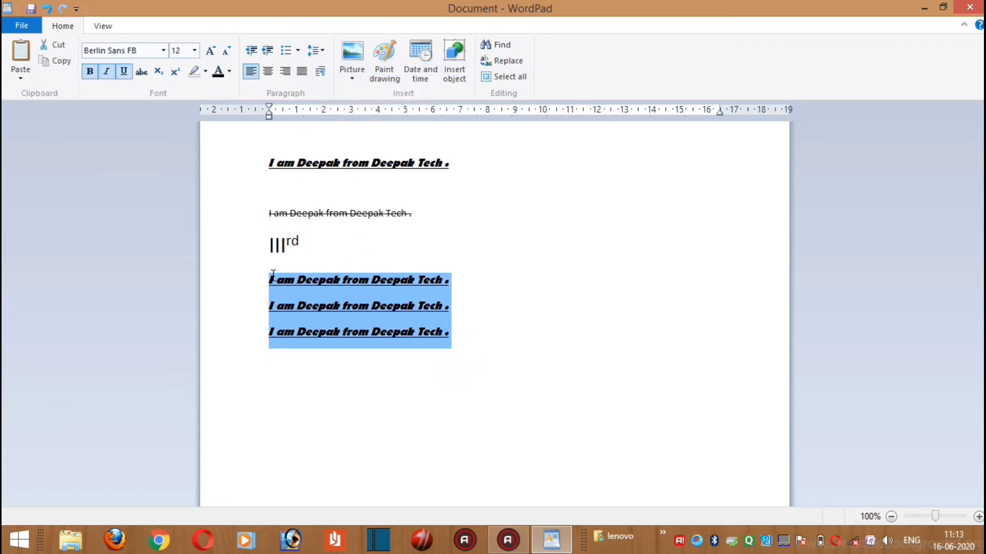
click(316, 50)
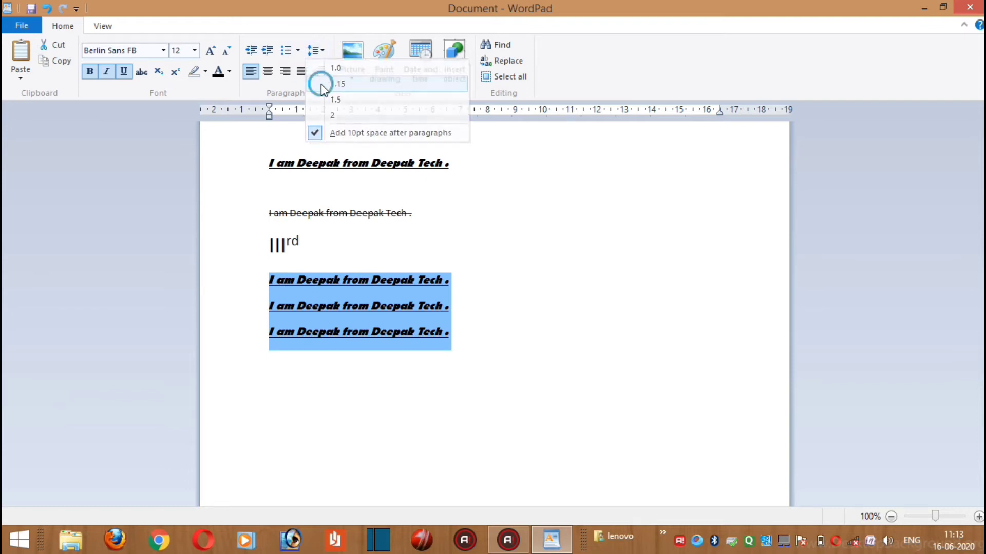
click(322, 84)
click(318, 49)
click(329, 69)
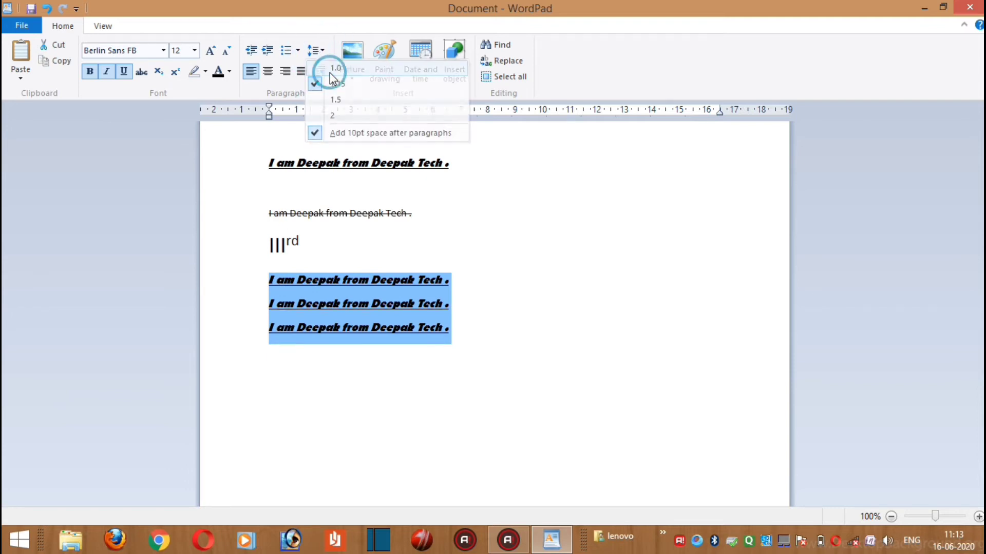
Increase the line spacing of the three pasted lines through 1.15 and 1.5 to 2
click(314, 52)
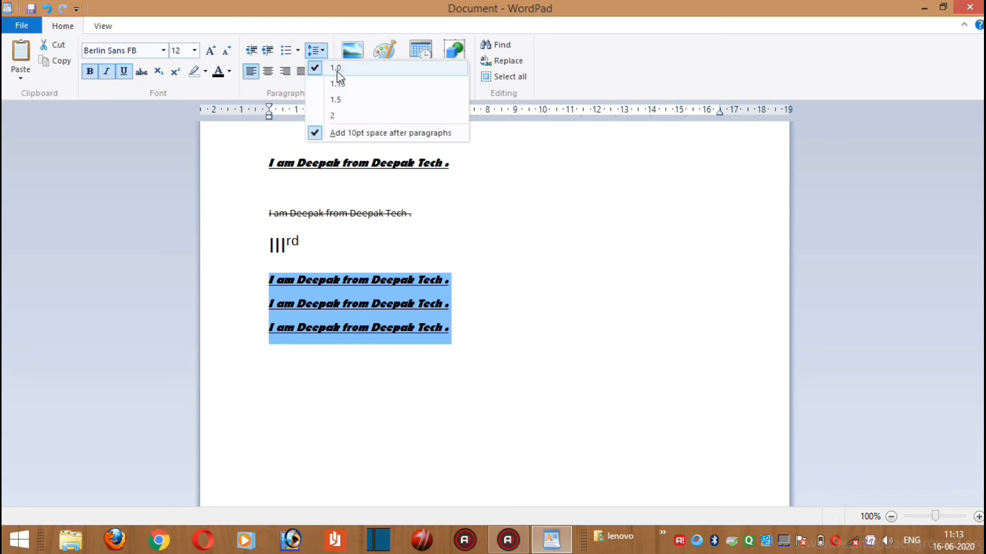
click(353, 86)
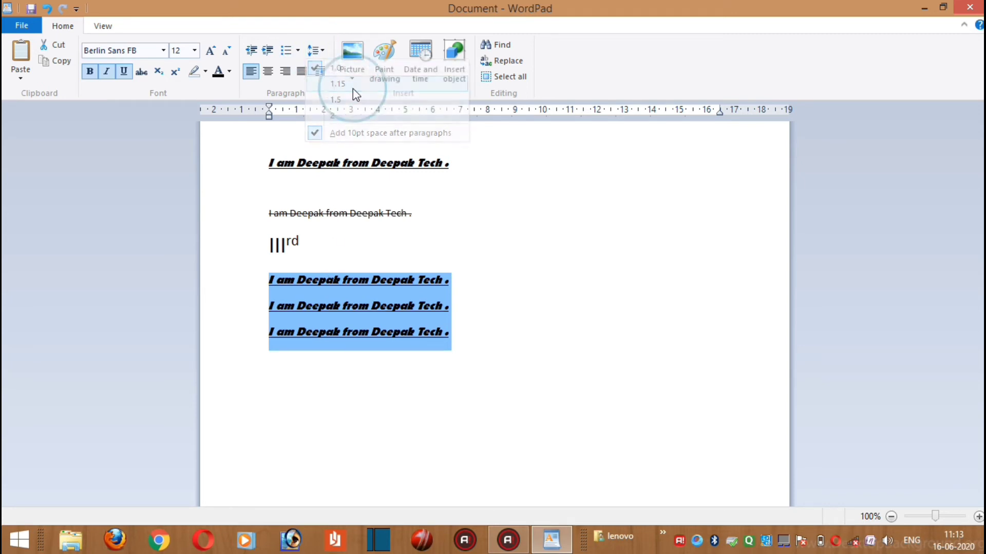
click(323, 52)
click(337, 103)
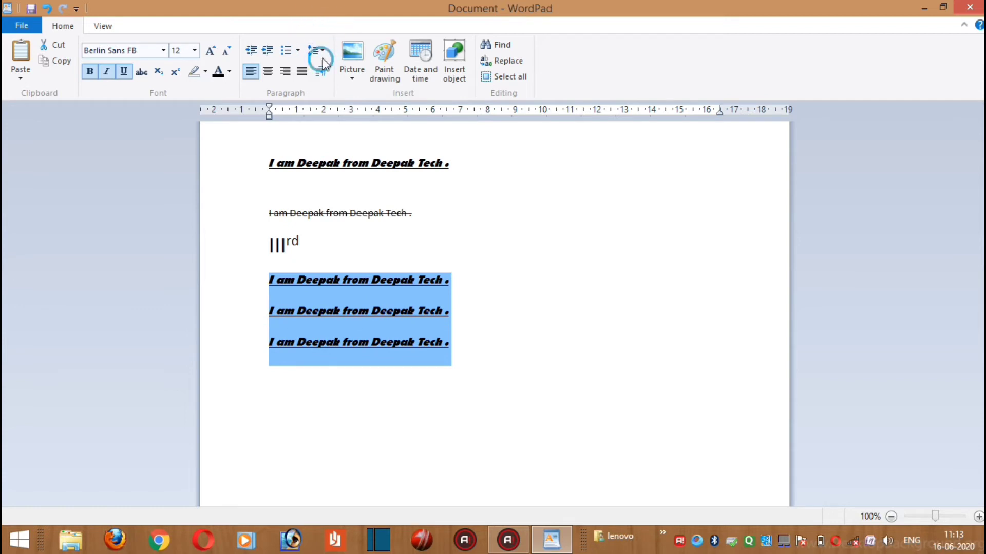
click(323, 58)
click(337, 110)
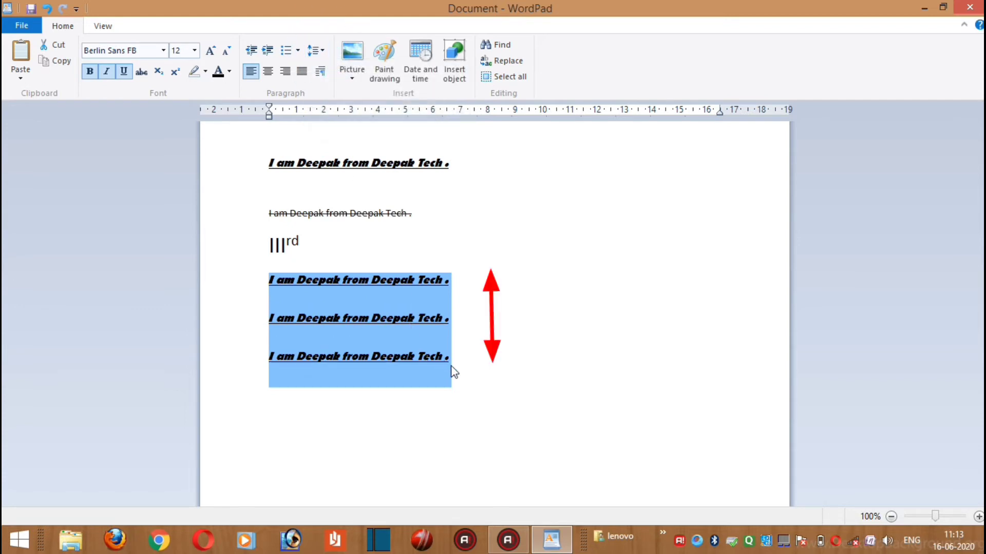
click(467, 370)
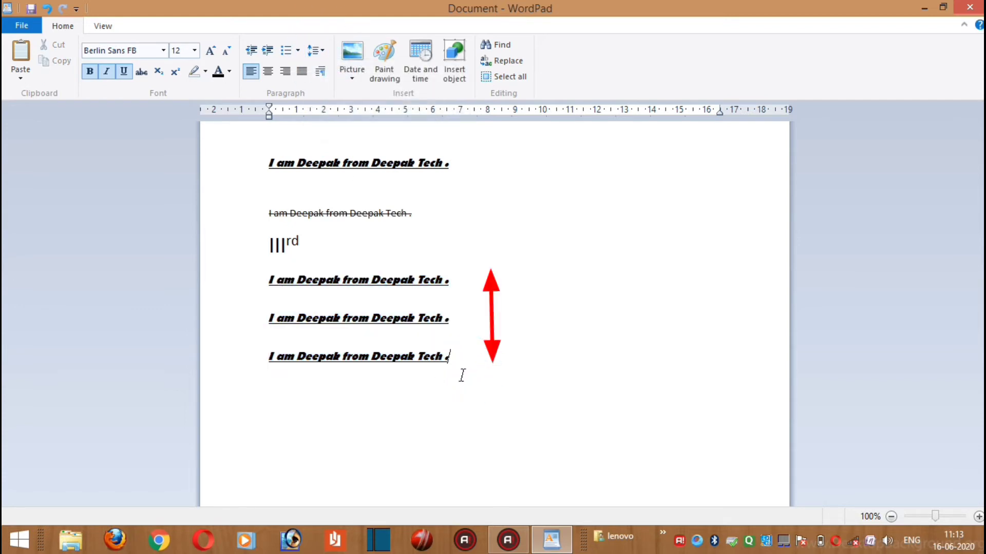
drag(436, 362, 309, 312)
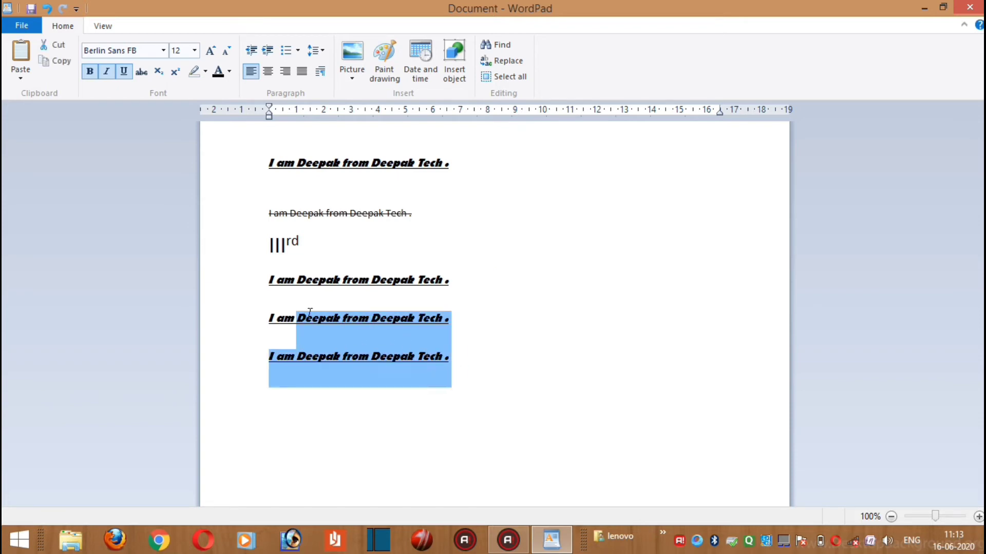
click(666, 300)
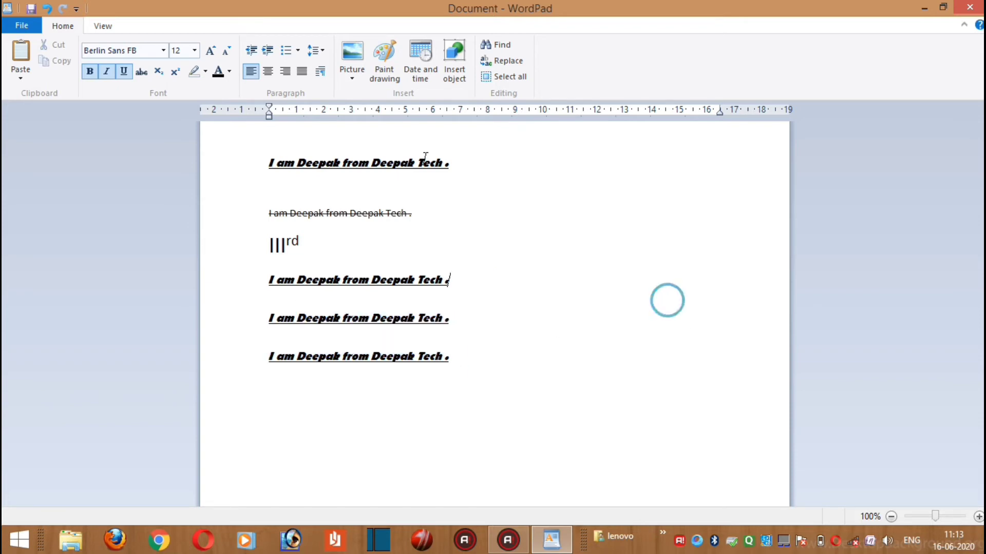
click(321, 52)
click(539, 258)
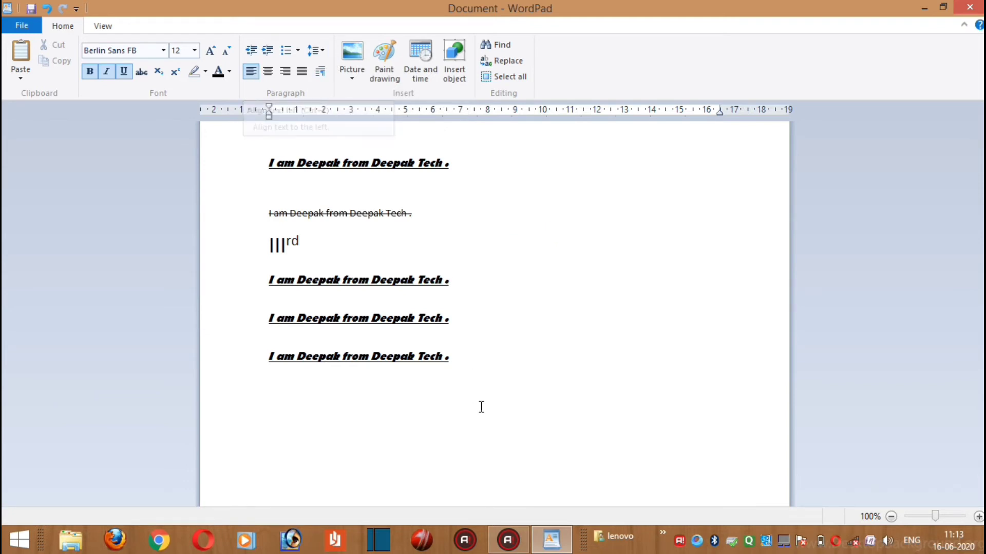
Center the three pasted lines, align them right, and return them to left alignment
click(450, 358)
drag(450, 360, 287, 294)
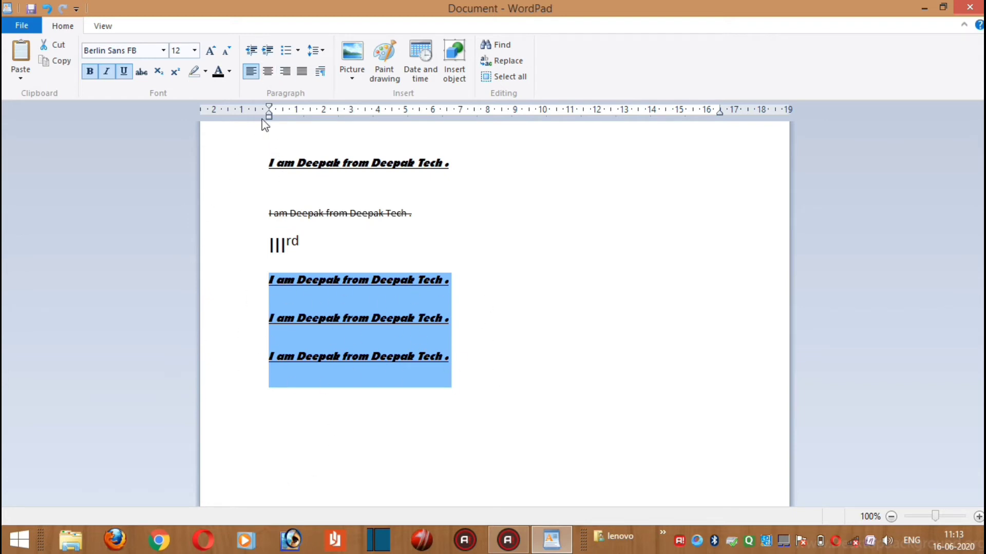
click(270, 75)
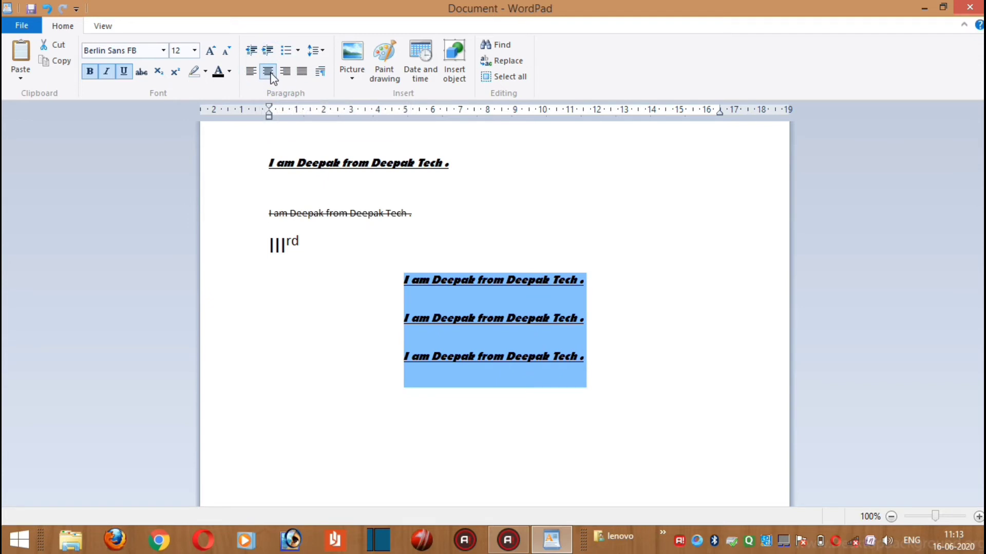
click(283, 75)
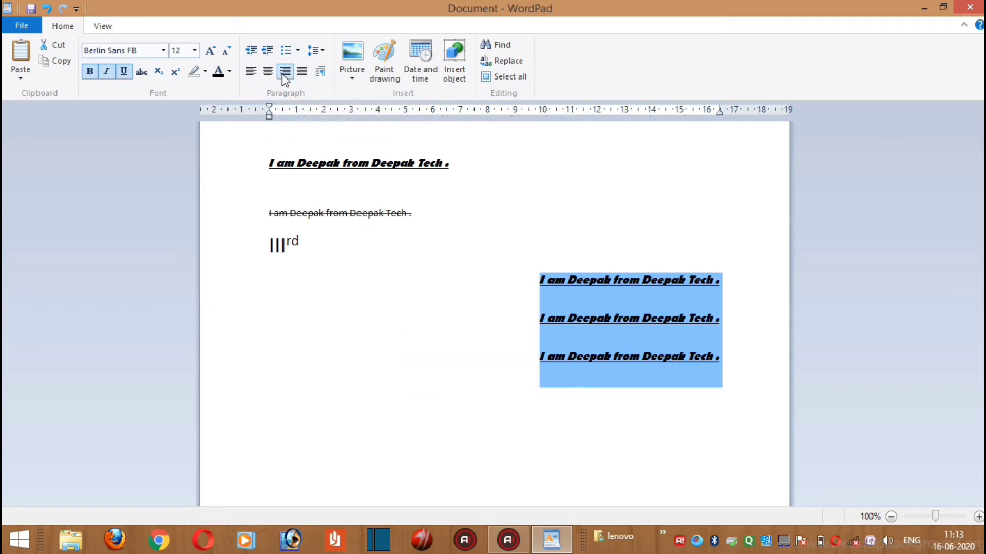
click(253, 76)
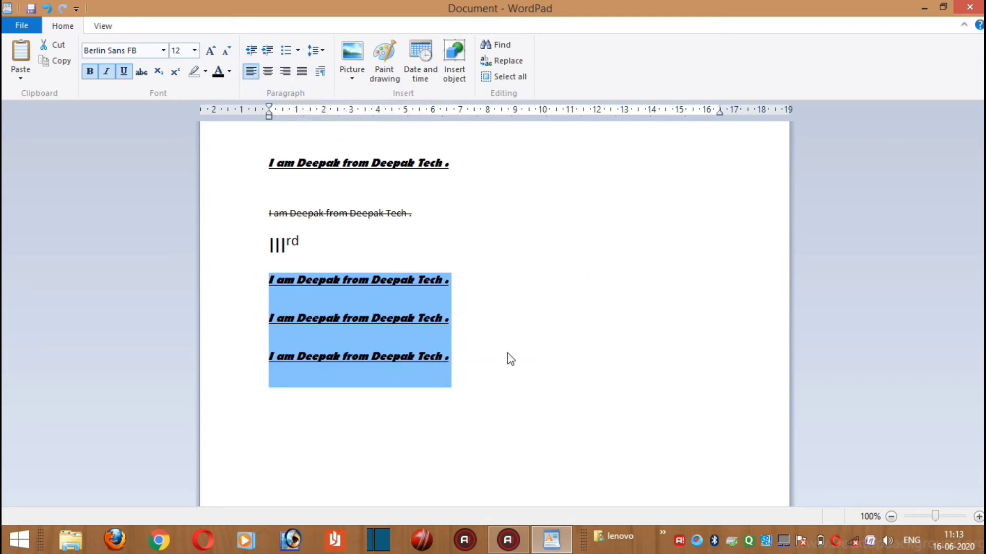
click(481, 349)
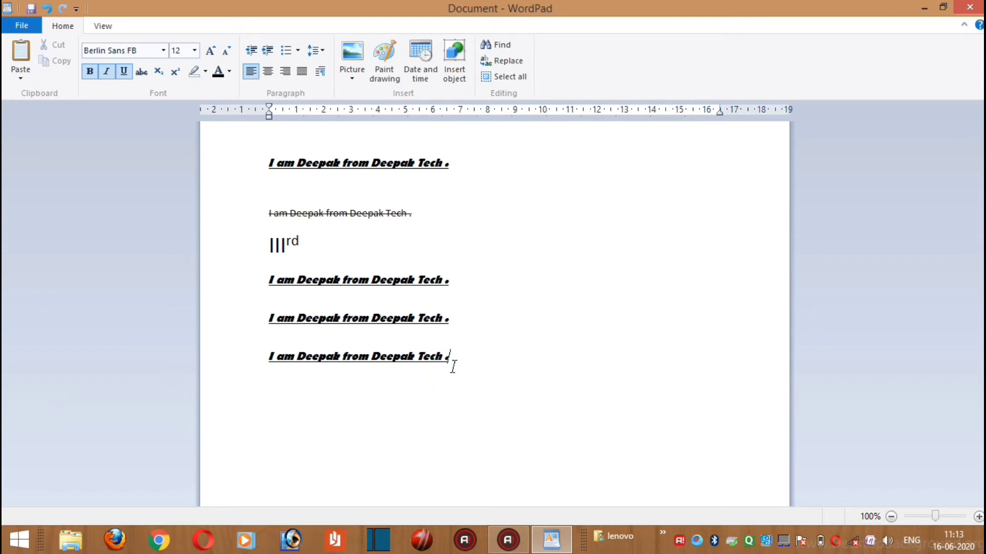
Set the left indentation of the last pasted line to 2 cm
drag(452, 365, 262, 295)
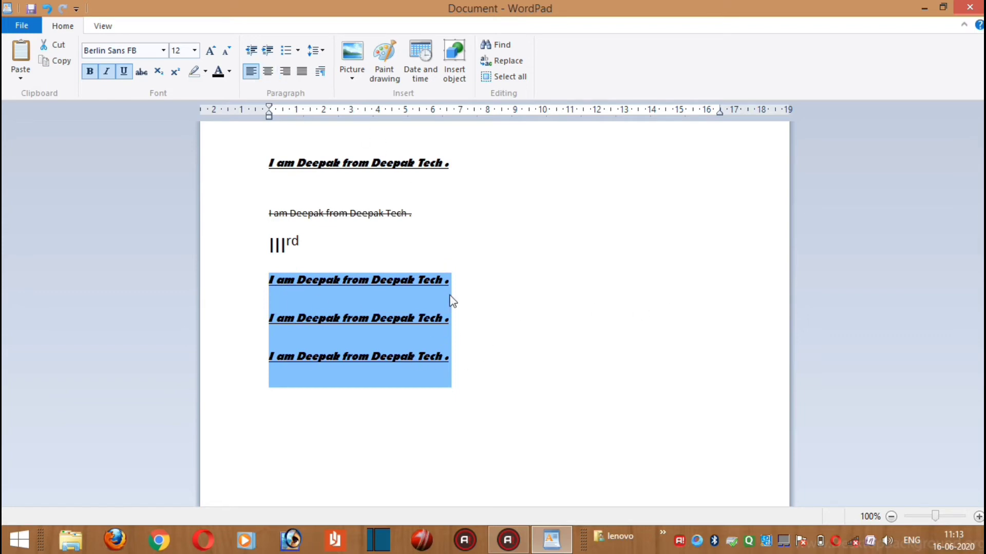
click(485, 392)
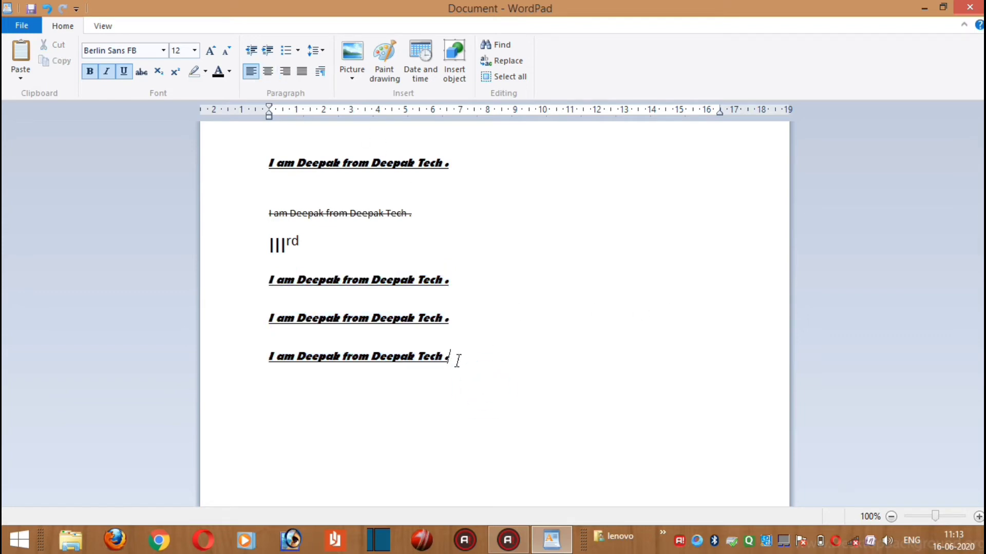
click(320, 74)
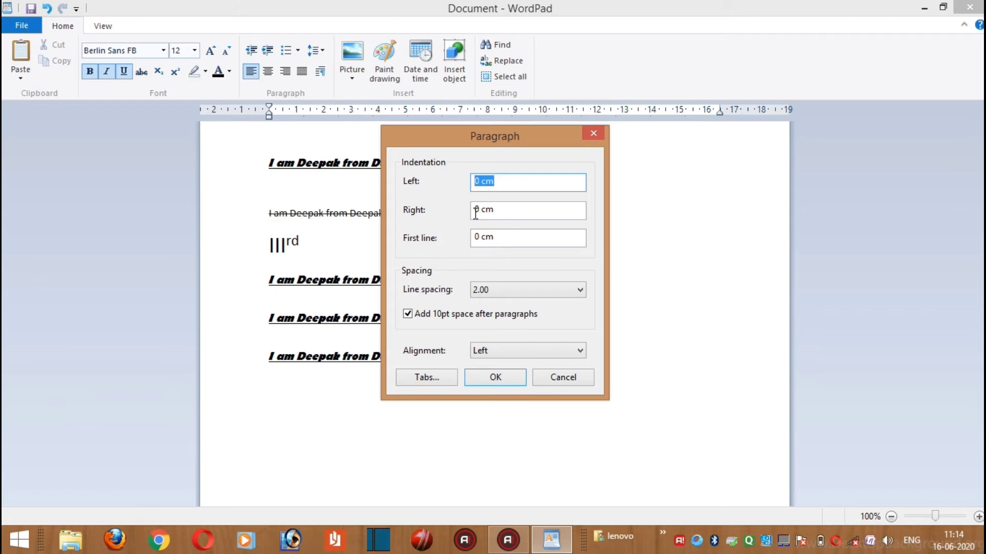
text(2)
key(Return)
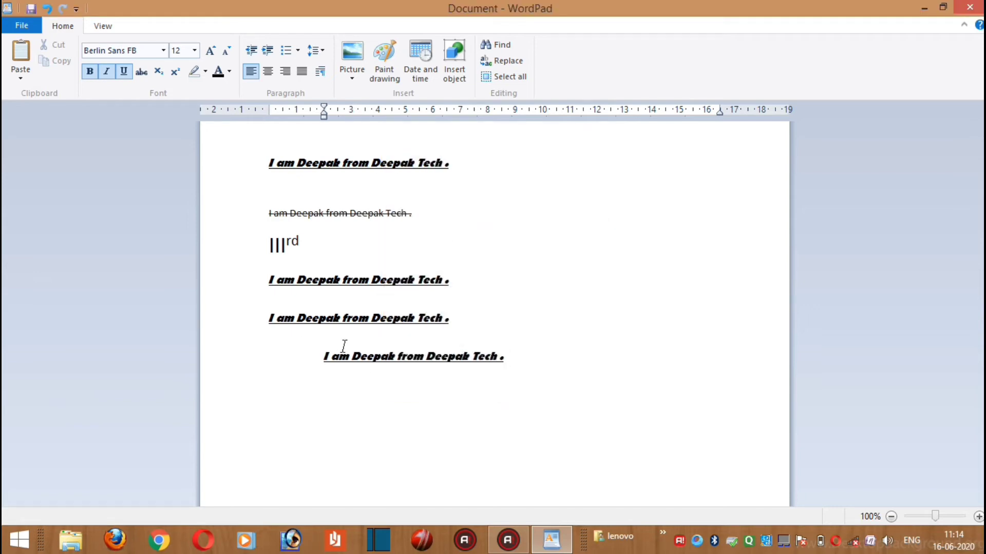
Set the left indentation of the last pasted line to 5 cm
click(319, 72)
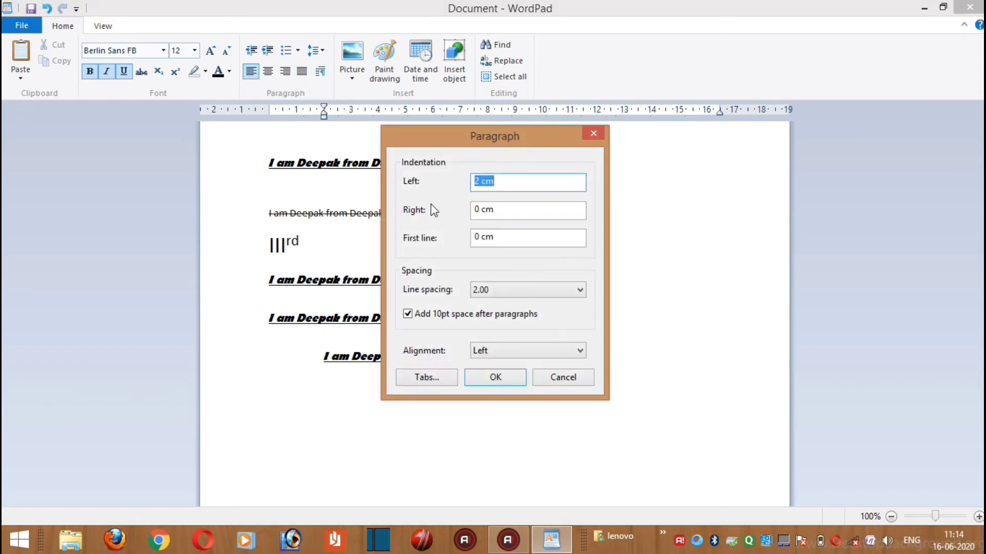
click(594, 133)
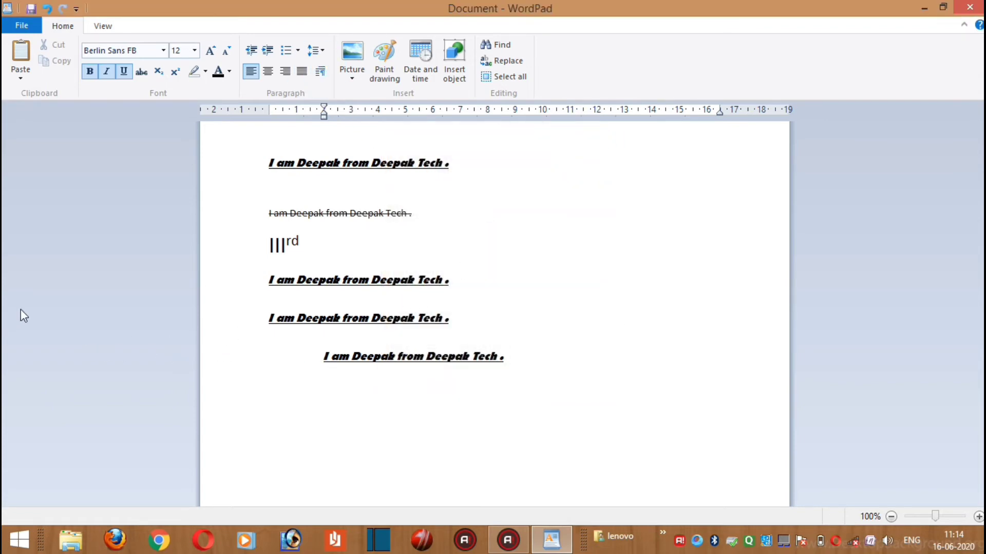
click(314, 357)
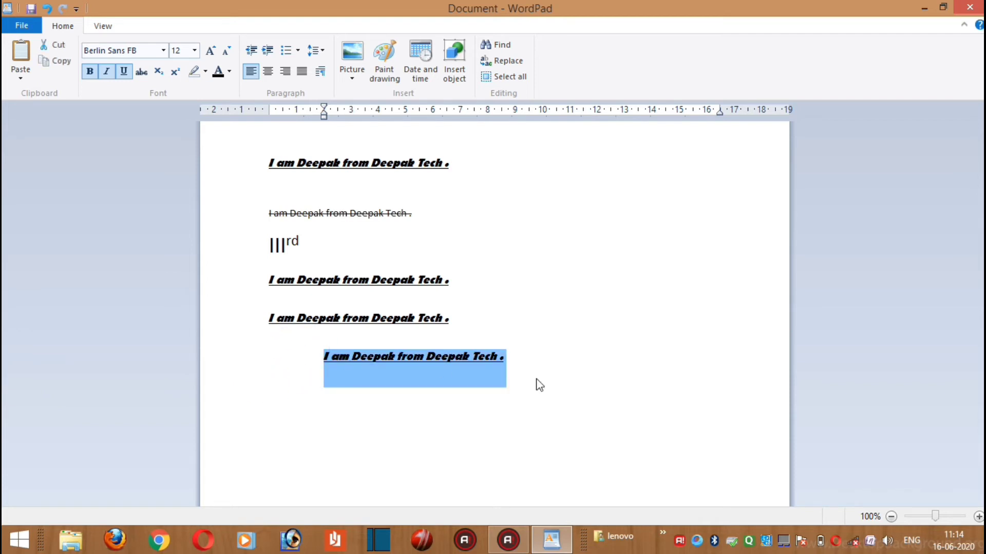
click(551, 362)
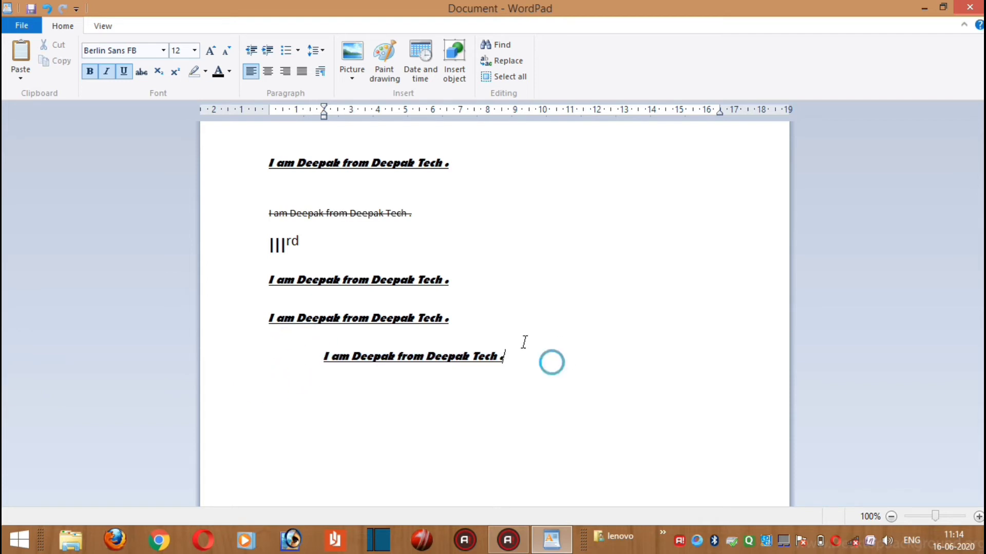
click(323, 72)
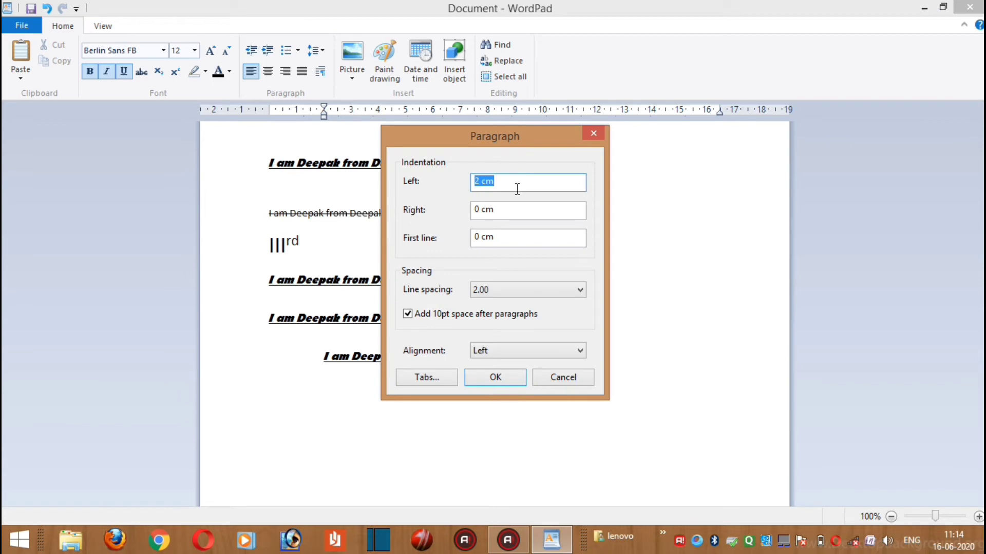
text(5)
key(Return)
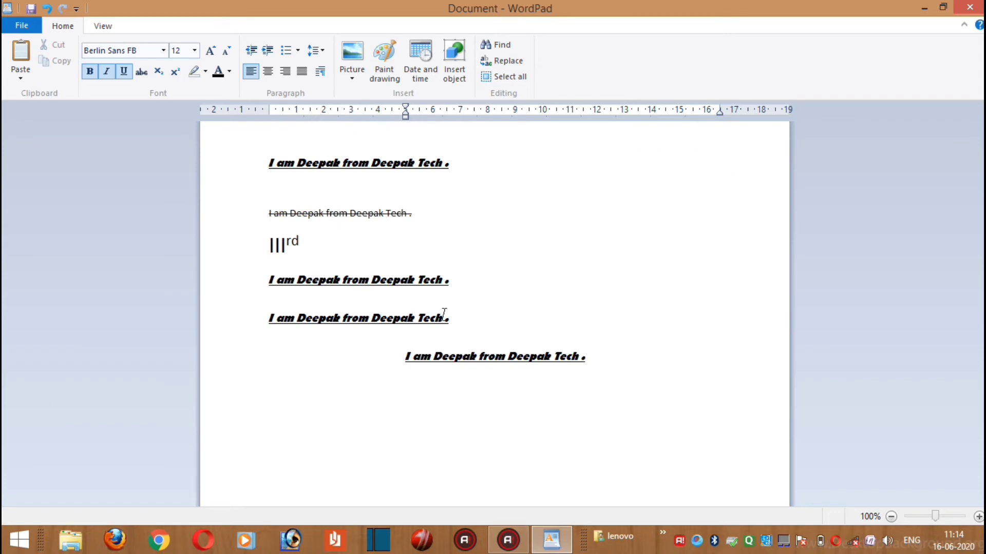
Set the right indentation of the last pasted line to 2 cm
drag(592, 362, 377, 320)
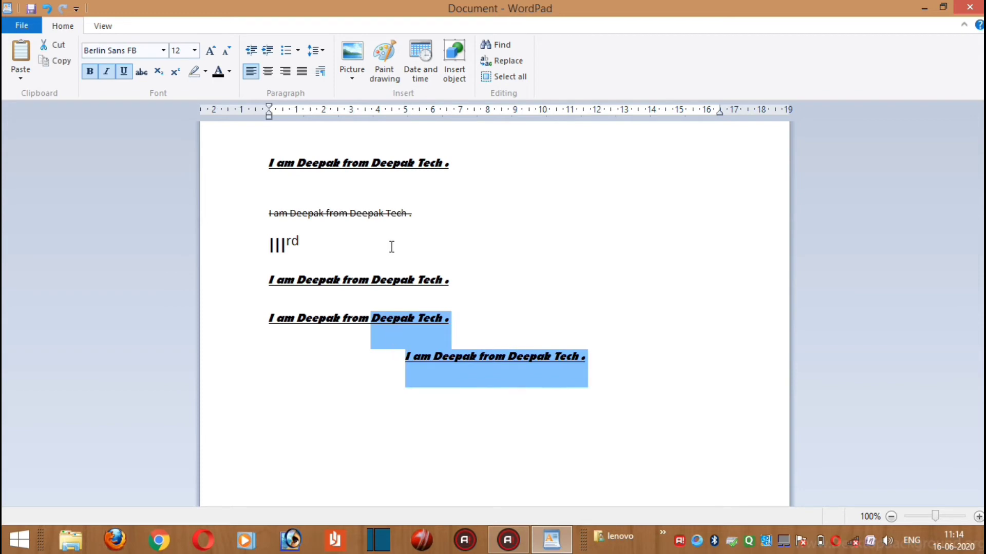
click(659, 502)
drag(590, 356, 404, 344)
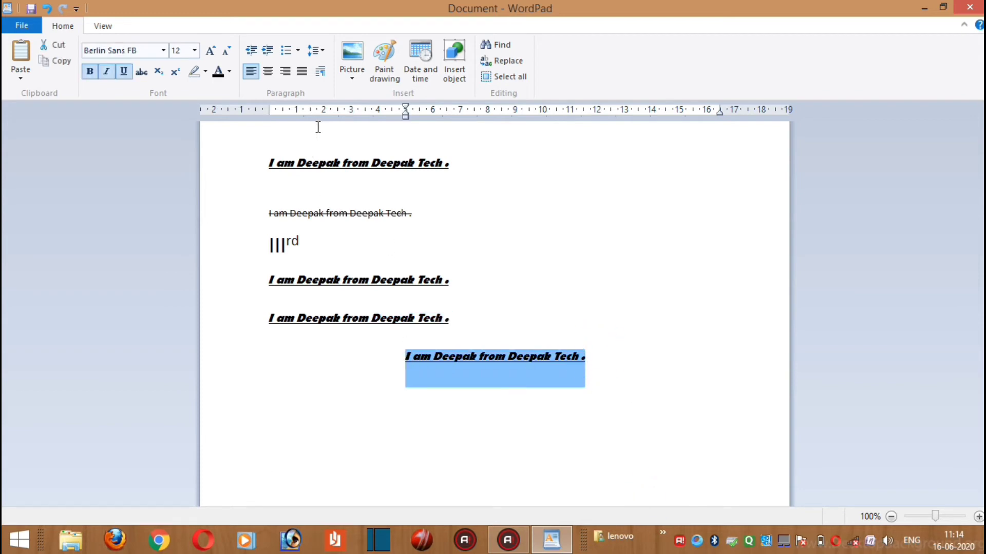
click(322, 72)
click(524, 209)
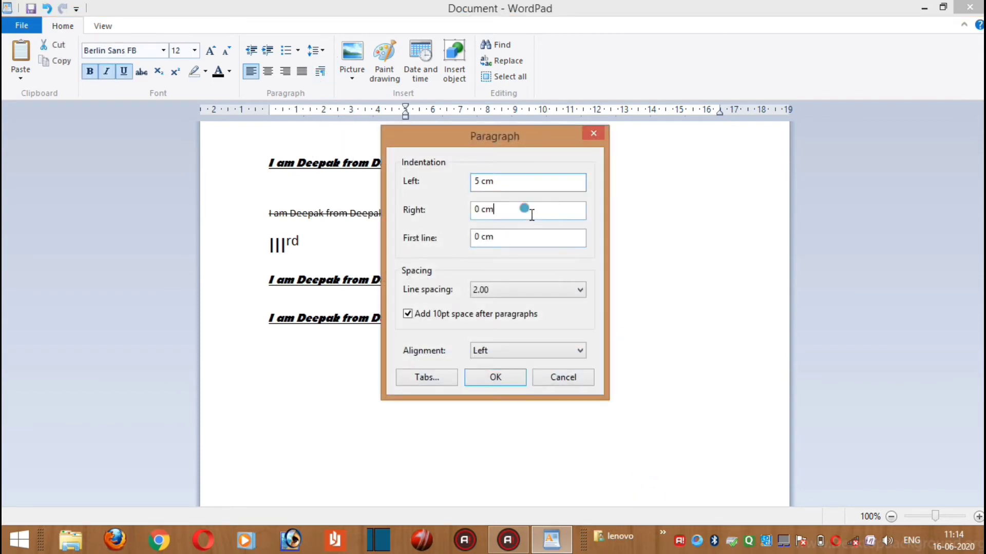
drag(531, 215, 465, 220)
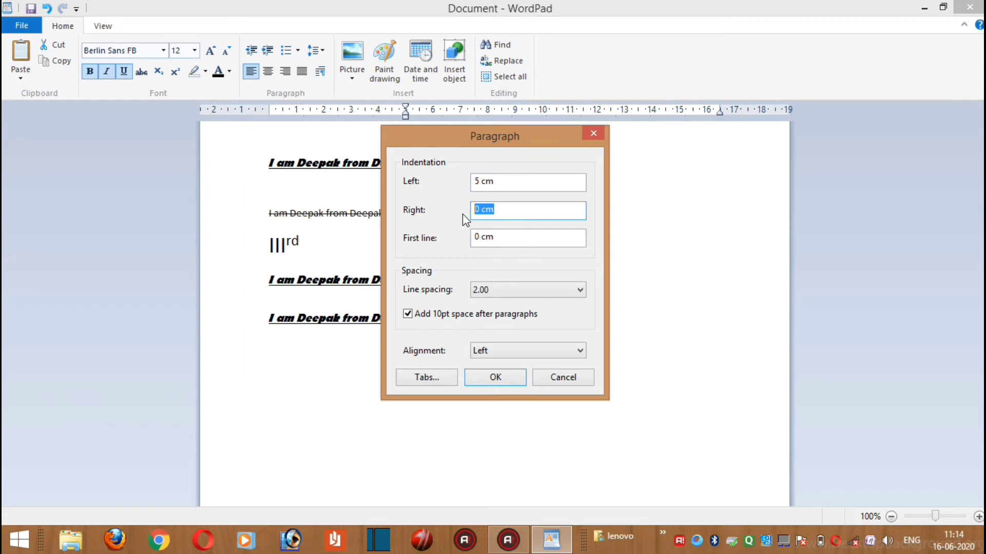
text(2)
key(Return)
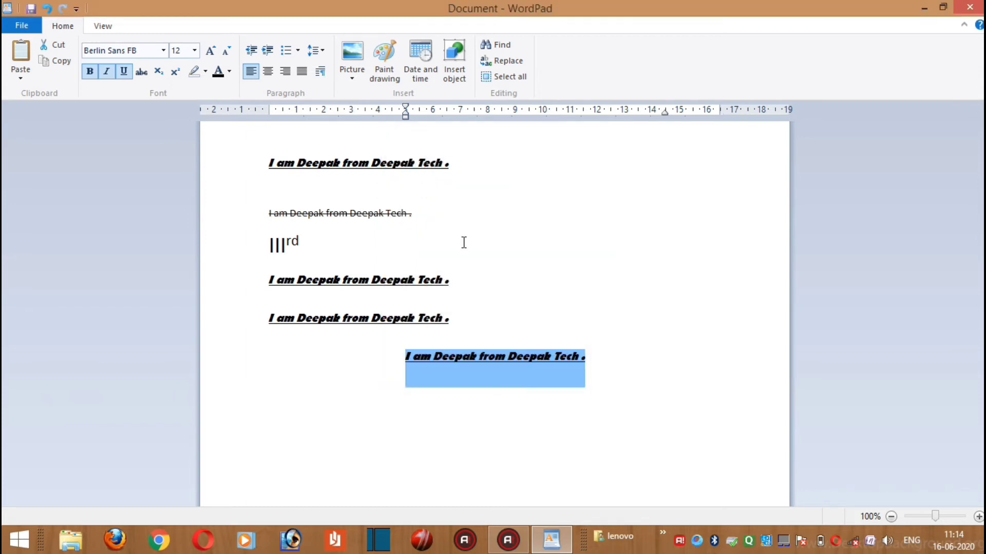
Set the right indentation of the last pasted line to 10 cm
drag(583, 355, 421, 336)
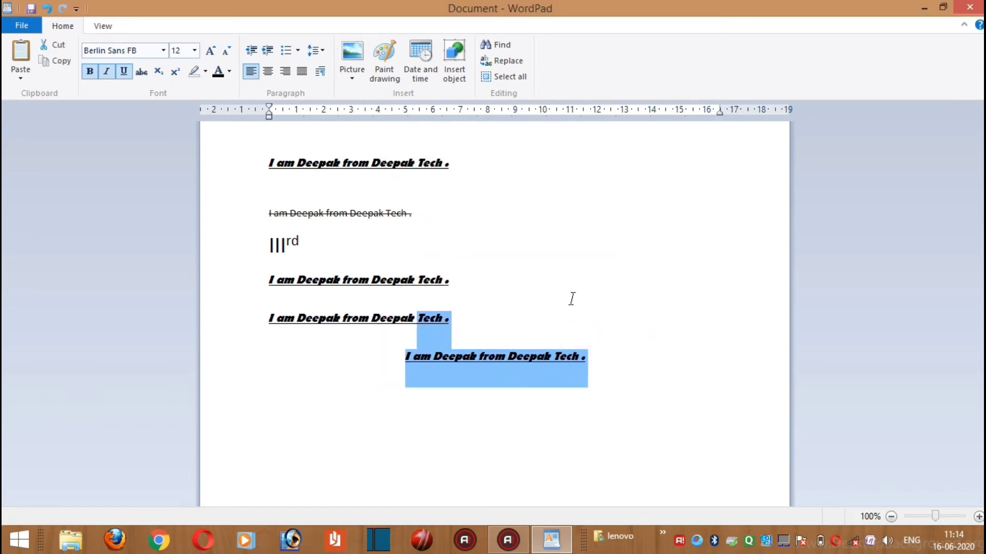
drag(595, 358, 388, 362)
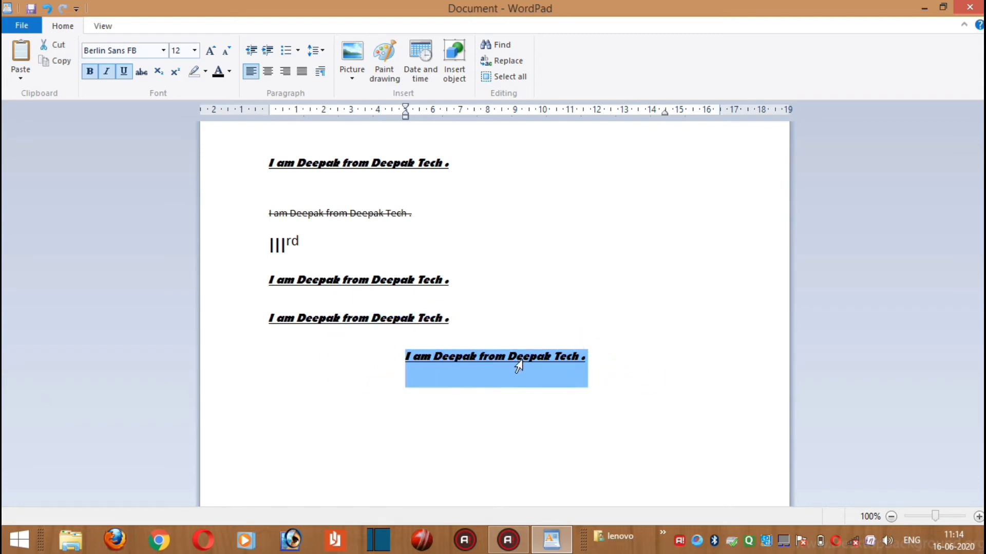
click(320, 71)
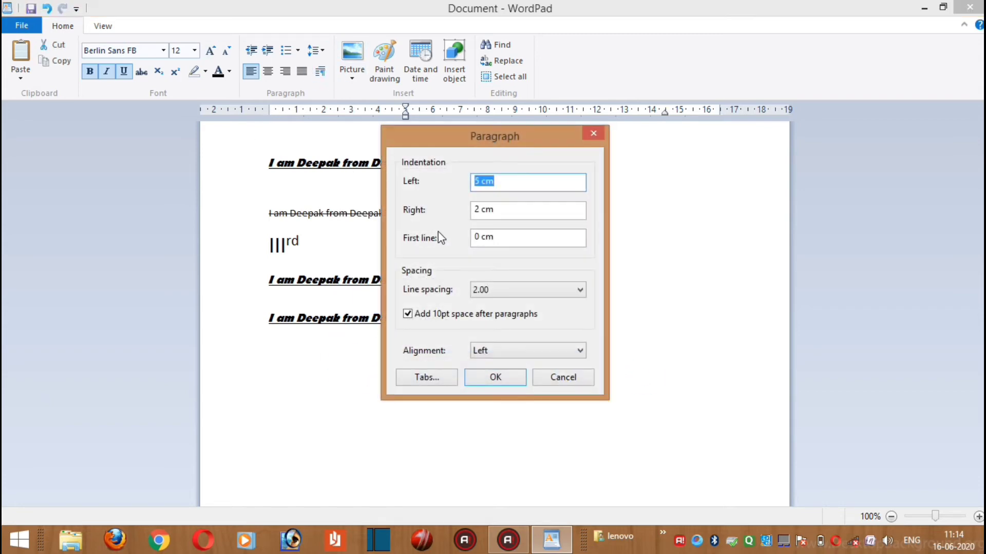
drag(496, 210, 469, 212)
text(10)
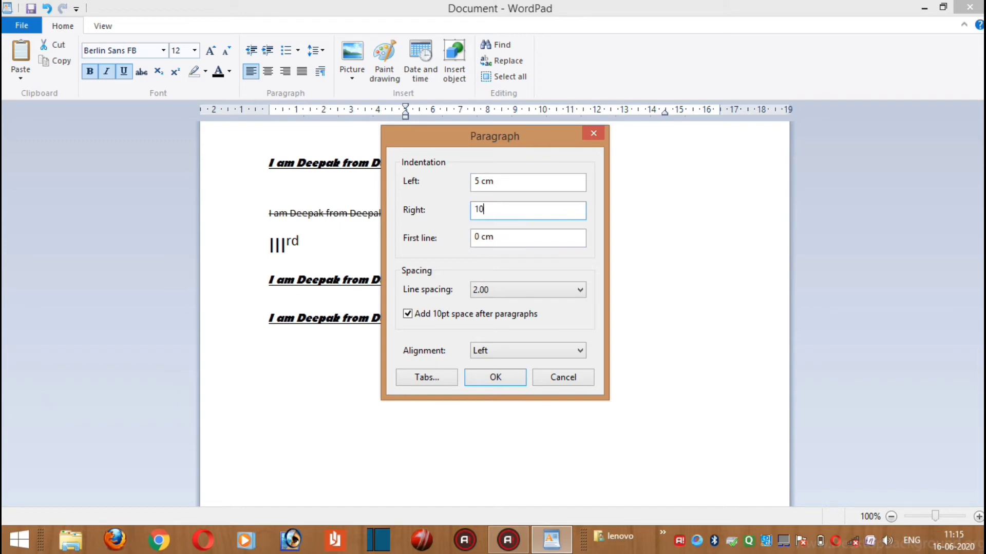
key(Return)
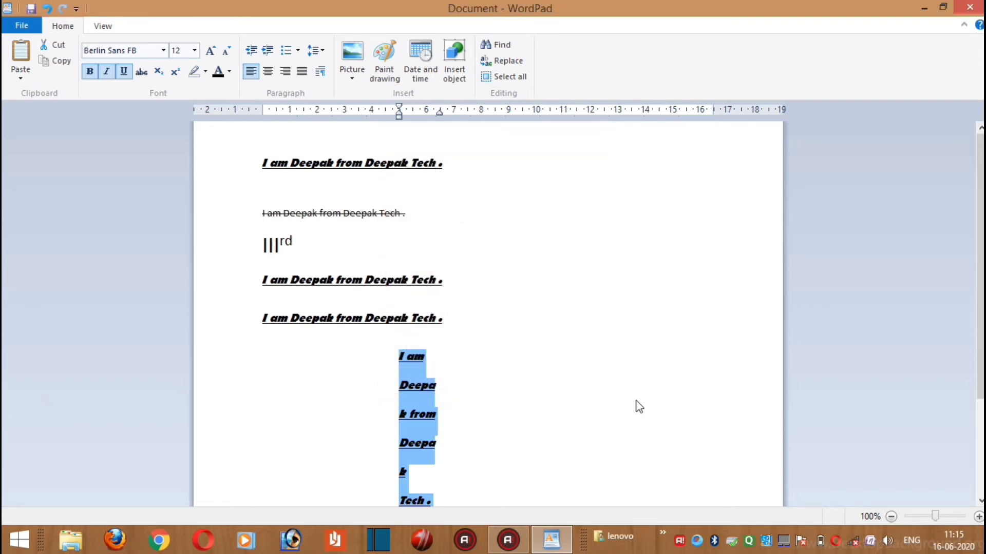
Set the left indentation of the last pasted paragraph to 0 cm
scroll(636, 405, down, 3)
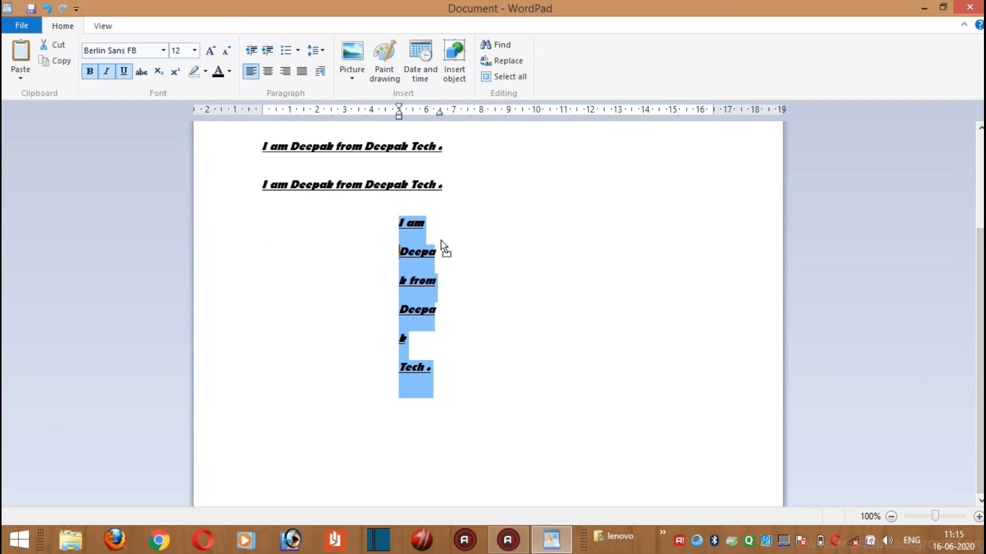
click(548, 396)
drag(469, 424, 350, 113)
click(320, 71)
drag(506, 183, 435, 178)
text(0)
key(Return)
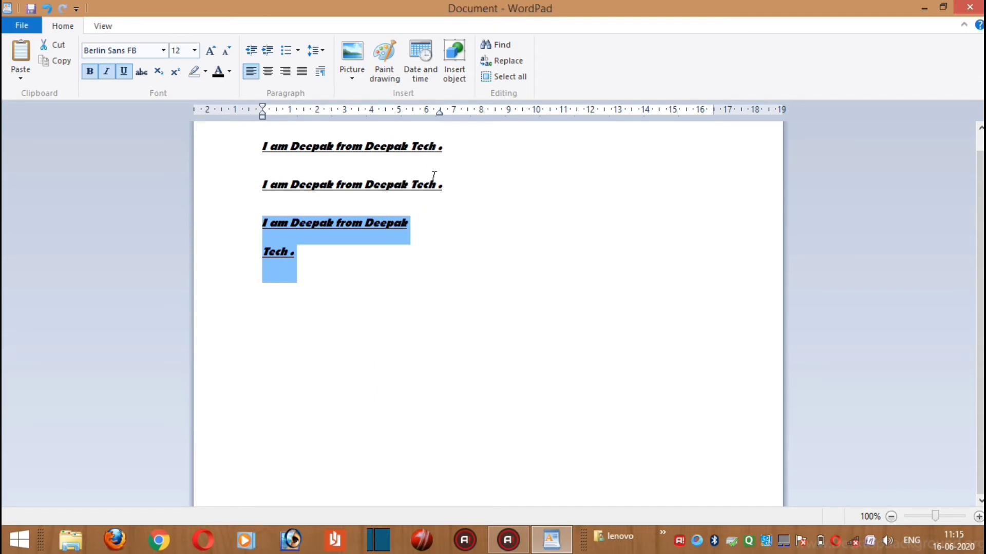
Review the indentation, spacing and alignment options in the last paragraph's Paragraph settings without changing them
click(394, 255)
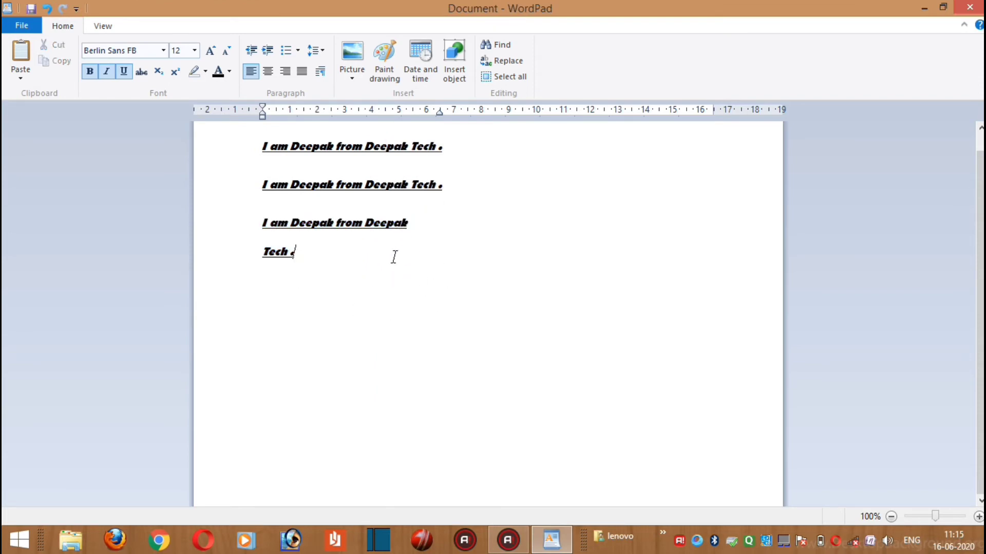
drag(409, 255, 269, 223)
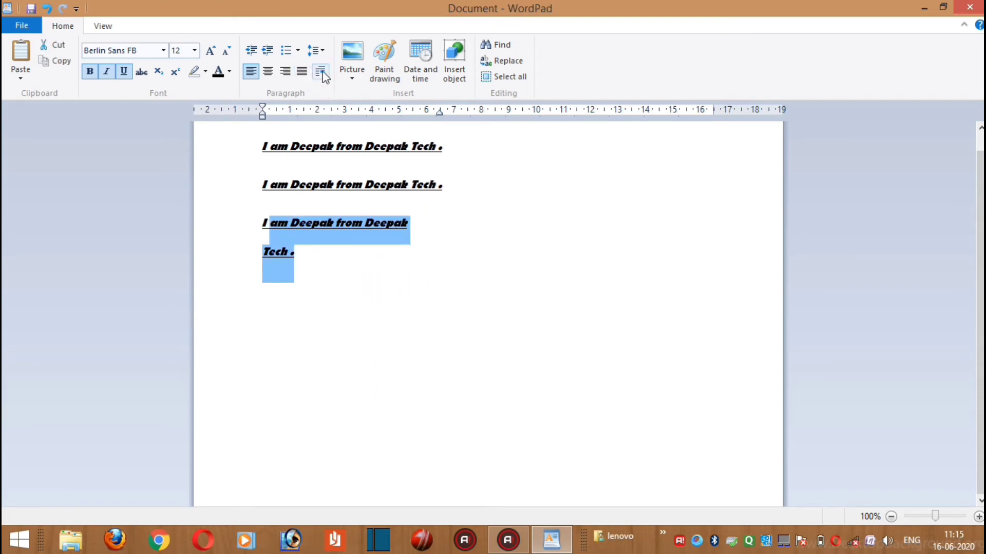
click(322, 73)
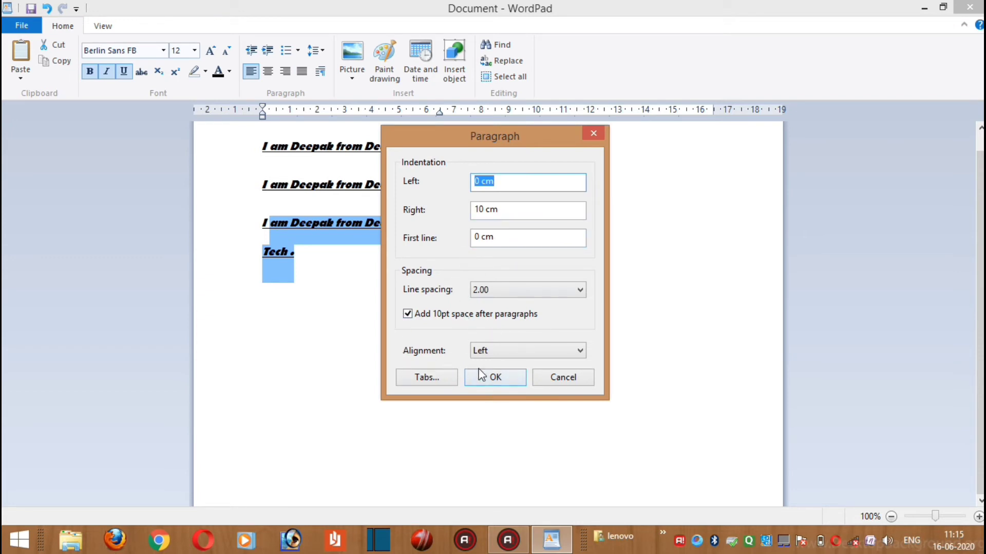
click(550, 376)
Start inserting a picture on the empty line below the text and browse to the Downloads folder
click(402, 295)
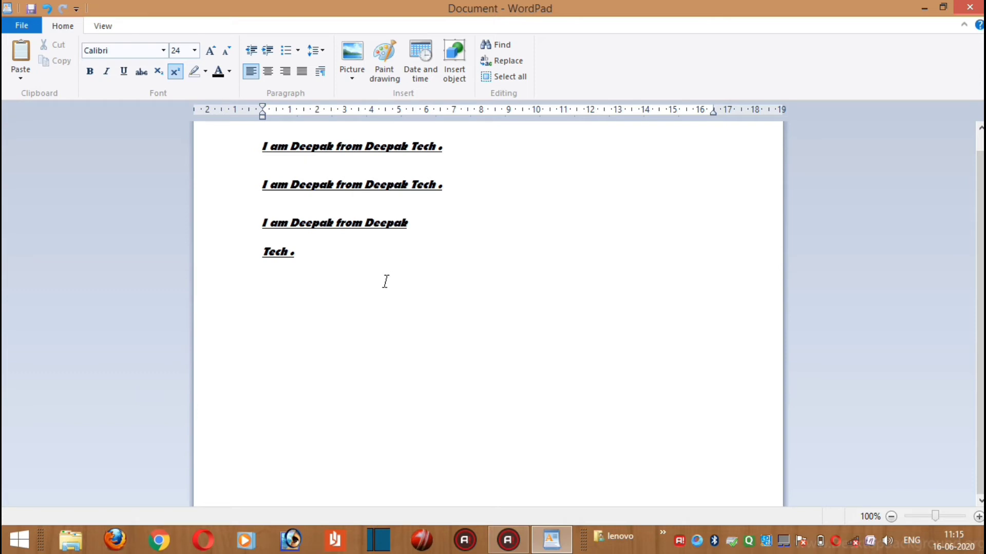
click(357, 63)
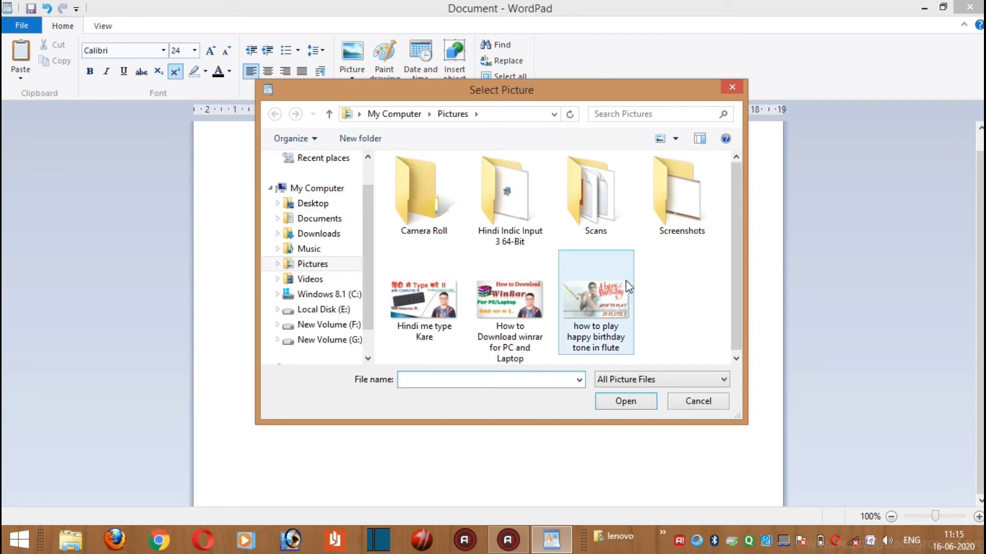
click(334, 238)
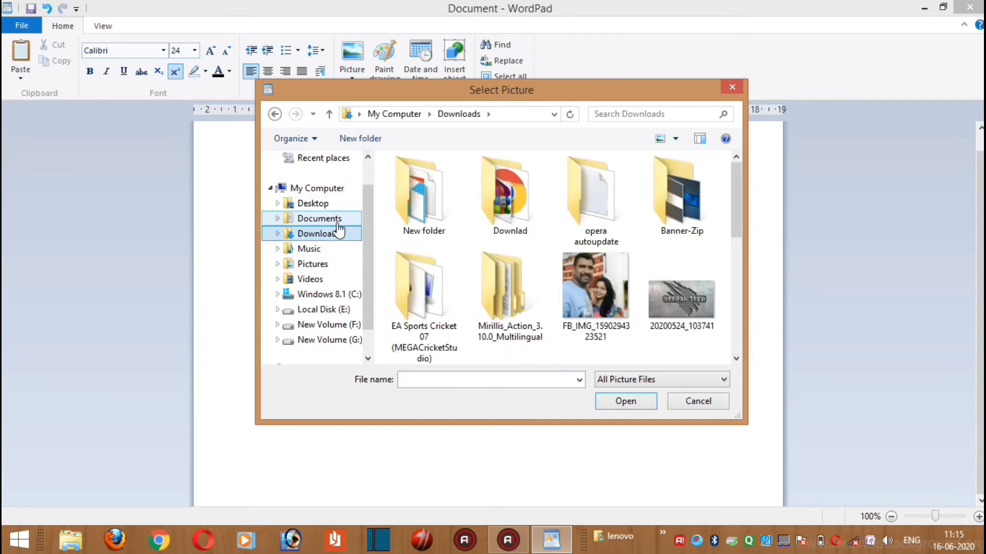
click(332, 221)
click(343, 234)
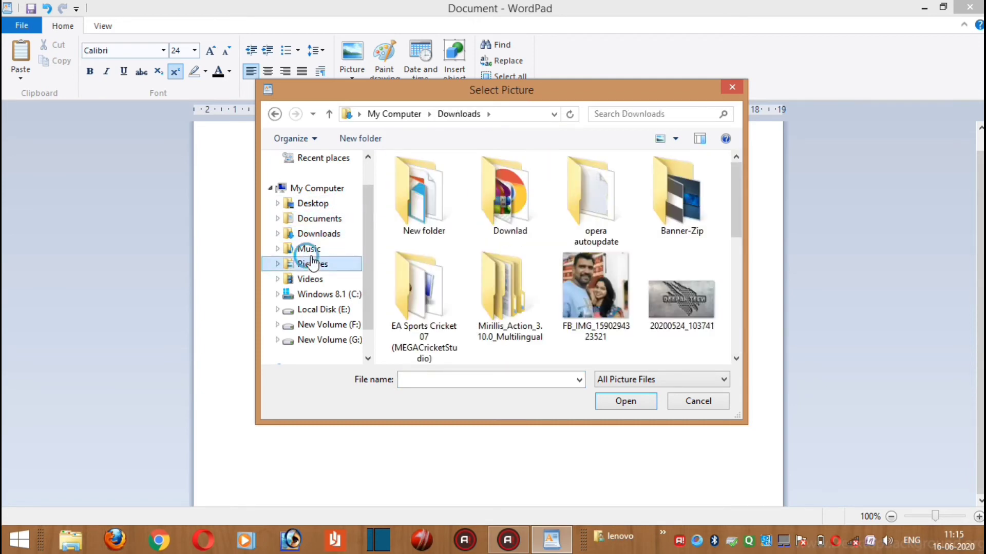
click(336, 264)
click(333, 239)
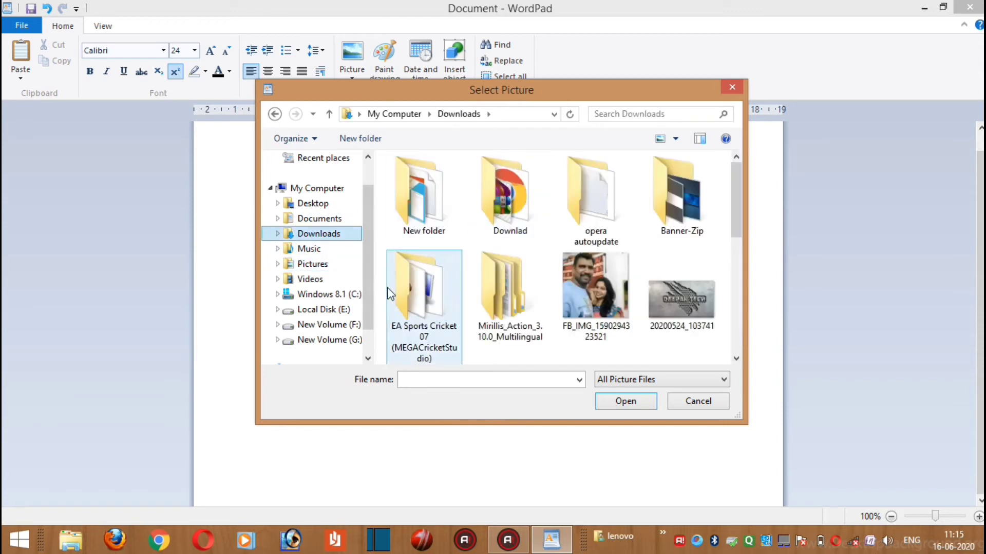
Insert the picture BlueStacks_ScreenShot from the Documents folder nested inside New folder
click(418, 211)
double_click(418, 211)
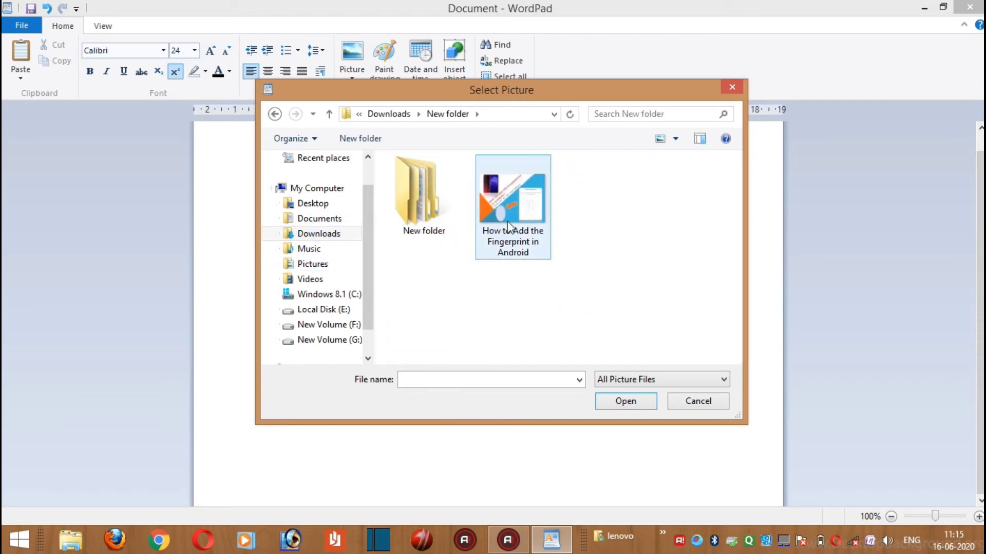
double_click(419, 210)
double_click(434, 180)
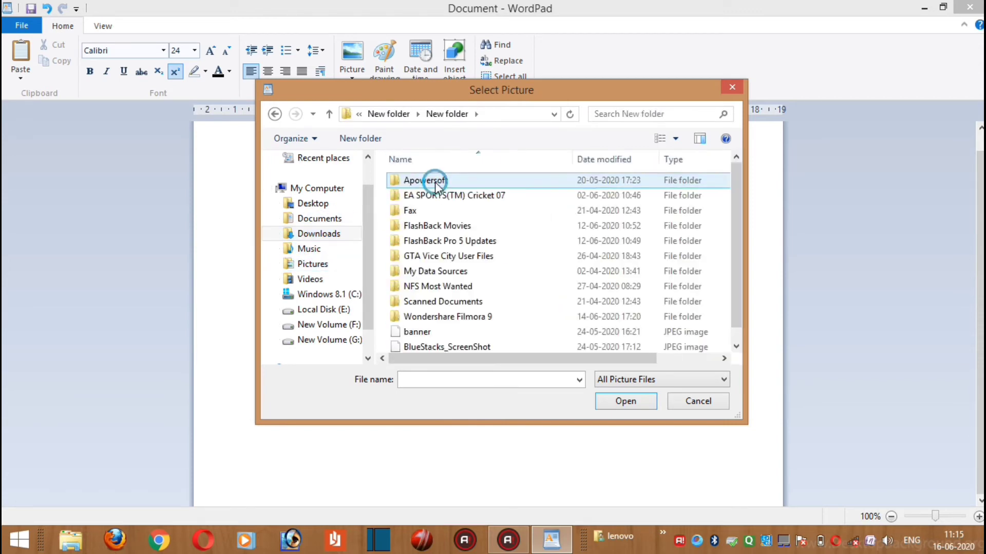
scroll(462, 221, down, 1)
click(514, 328)
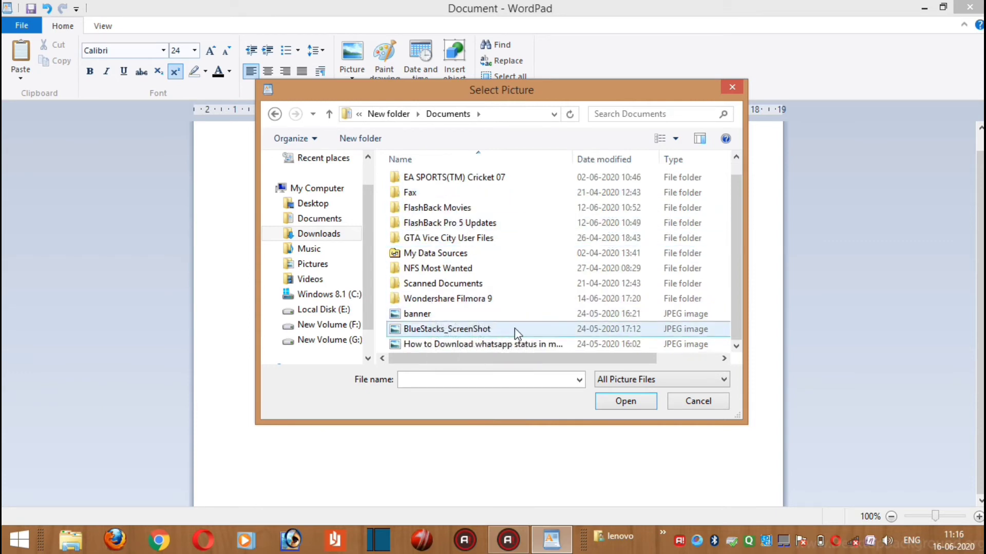
double_click(518, 329)
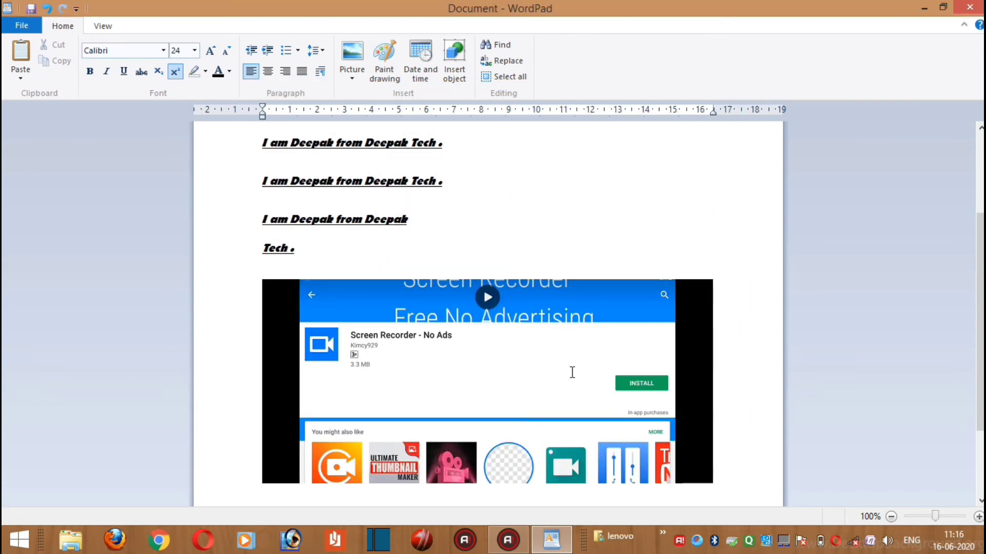
scroll(573, 377, down, 2)
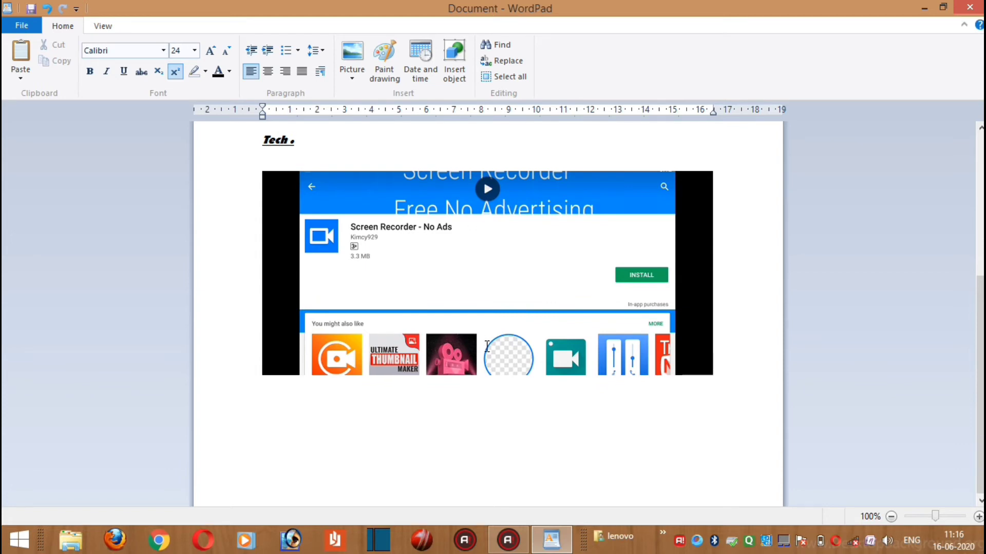
Replace the inserted screenshot with the banner picture from the Documents folder using Change picture
click(651, 321)
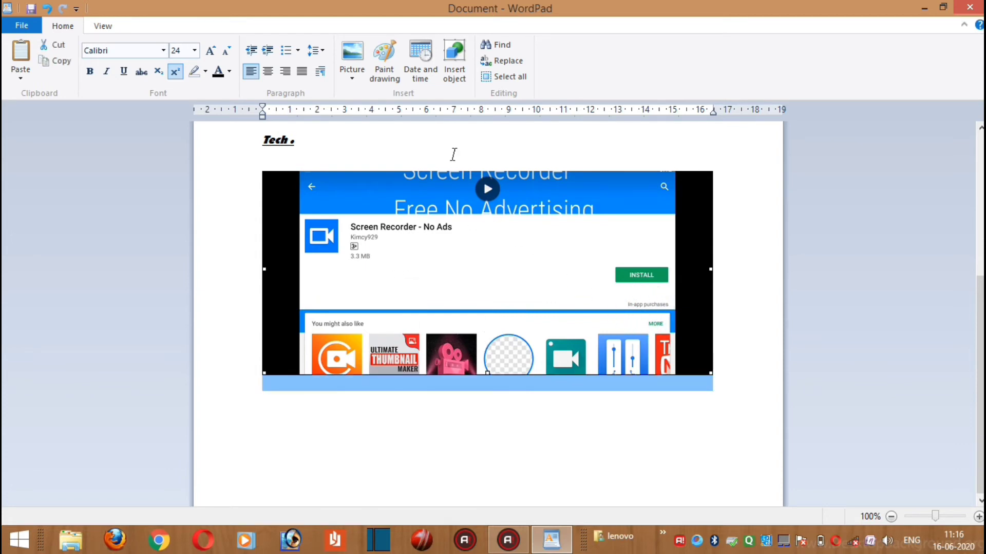
click(353, 78)
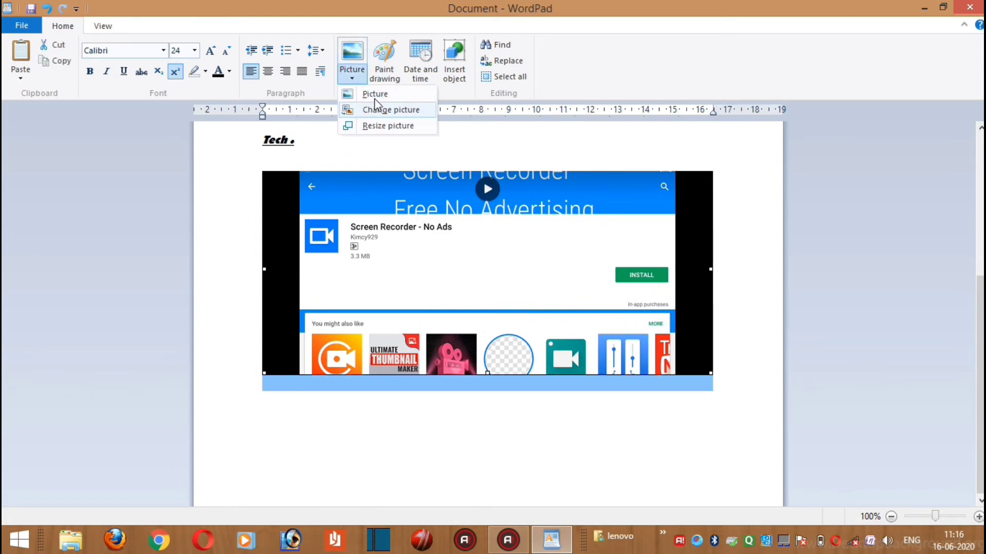
click(353, 78)
click(353, 78)
click(404, 111)
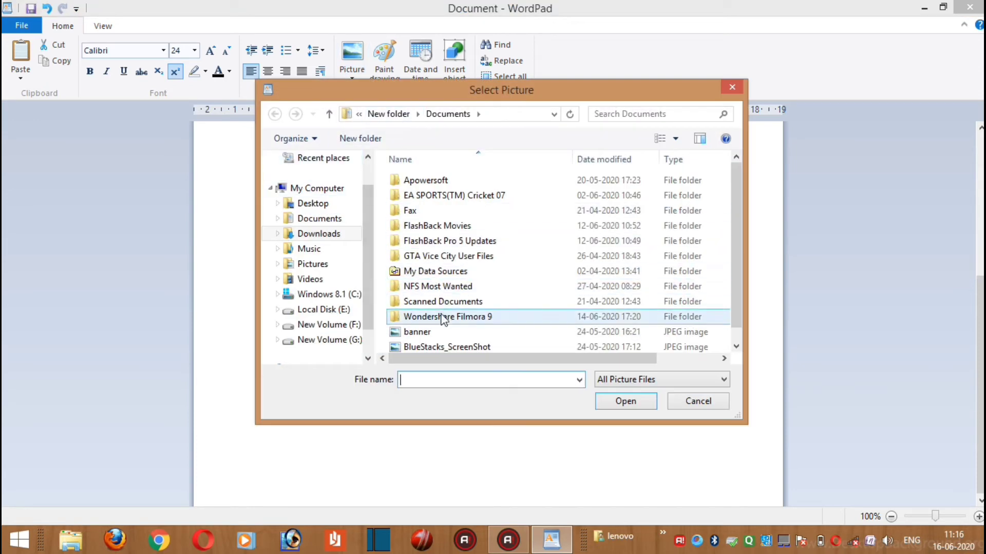
click(415, 332)
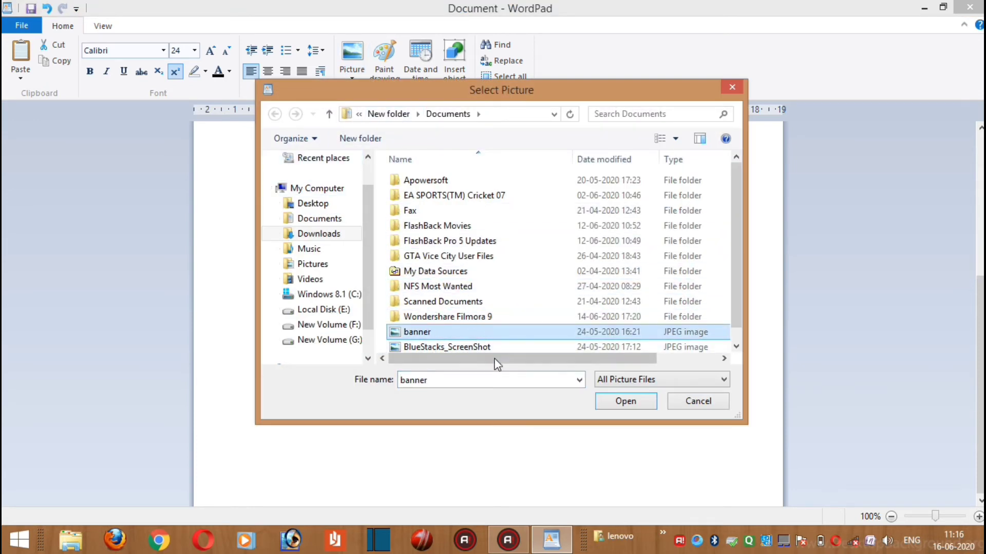
click(623, 404)
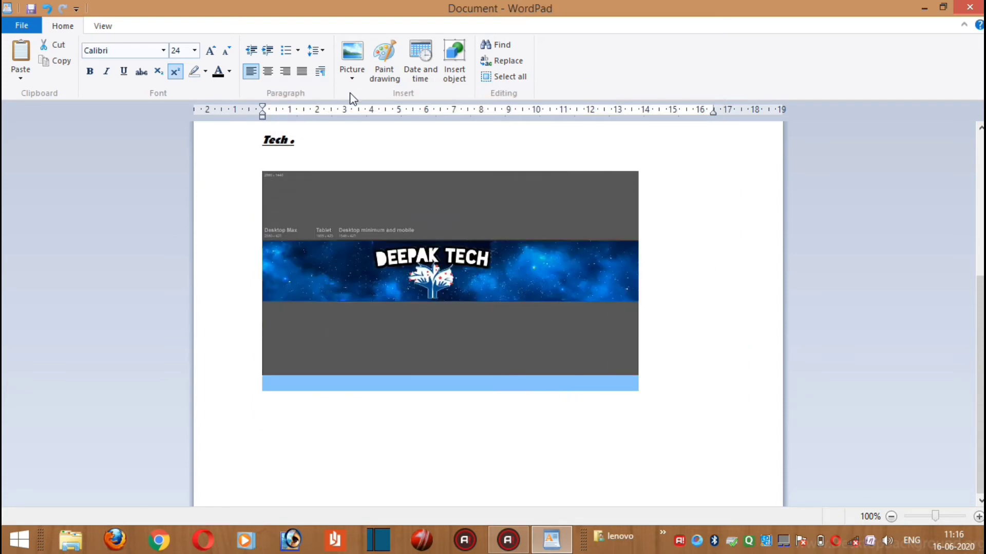
Resize the banner picture to 10% horizontally and vertically with the aspect ratio locked
click(354, 77)
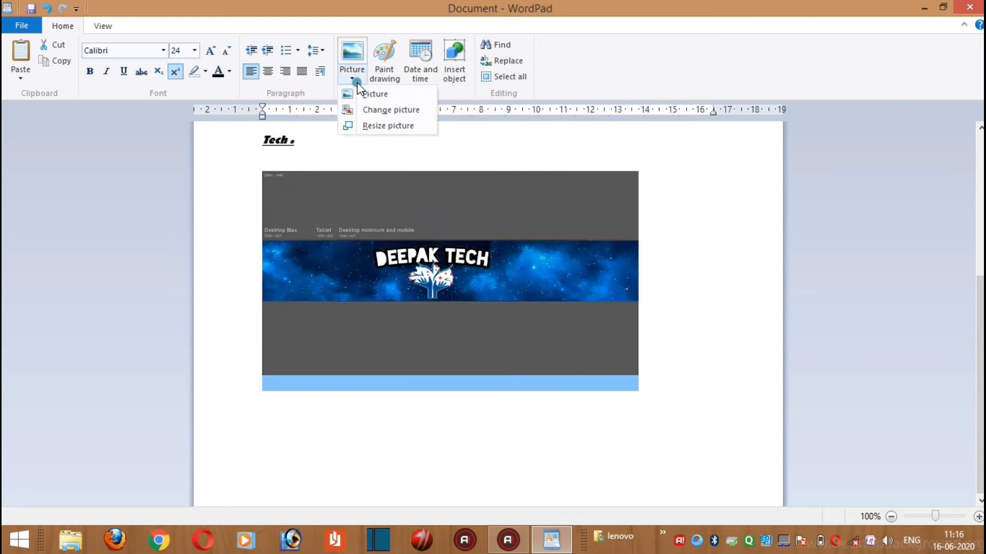
click(399, 132)
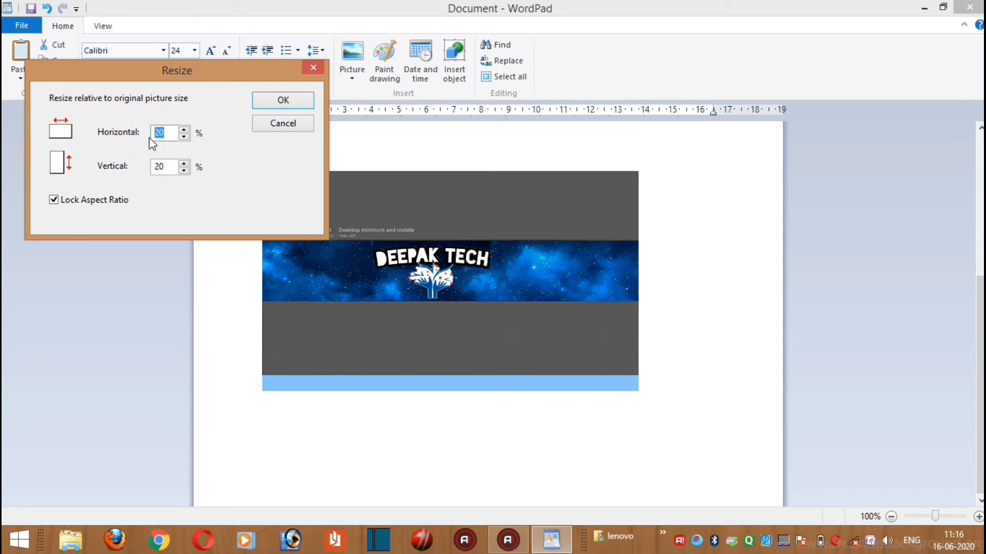
drag(165, 169, 150, 168)
drag(167, 136, 151, 137)
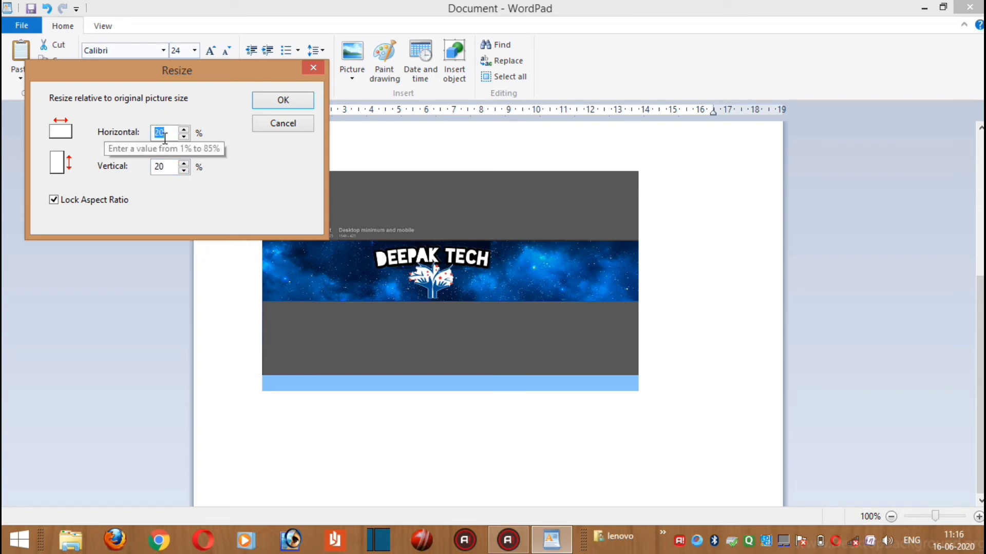
text(10)
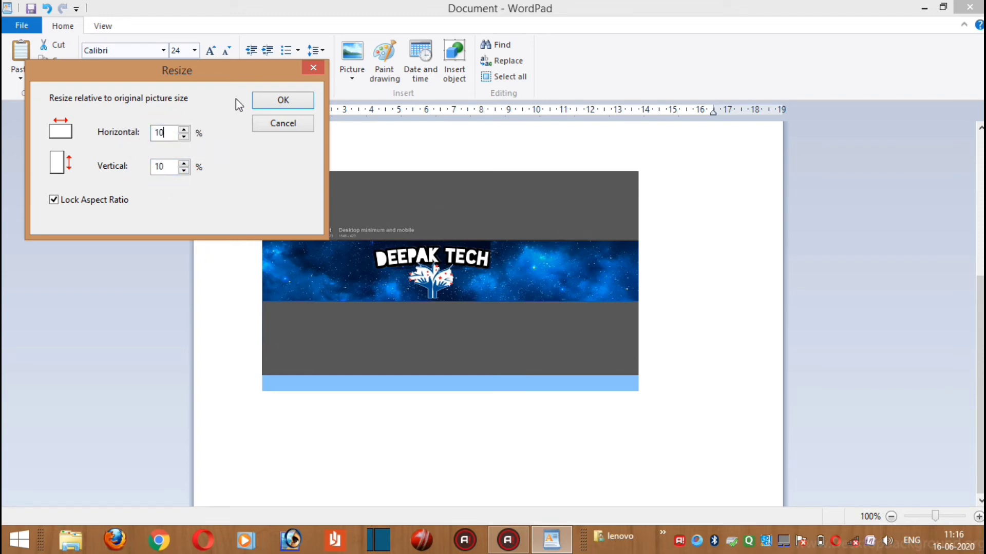
click(255, 97)
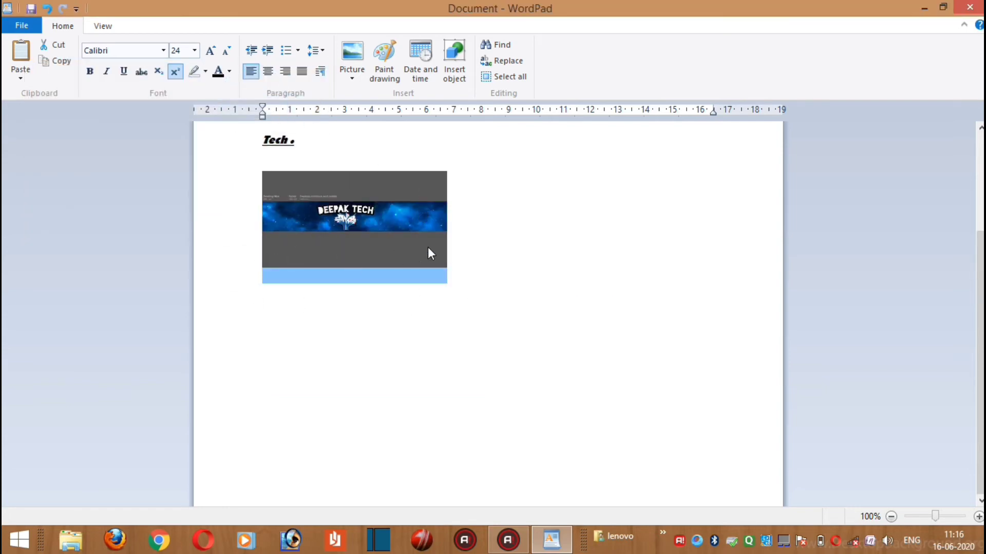
click(355, 240)
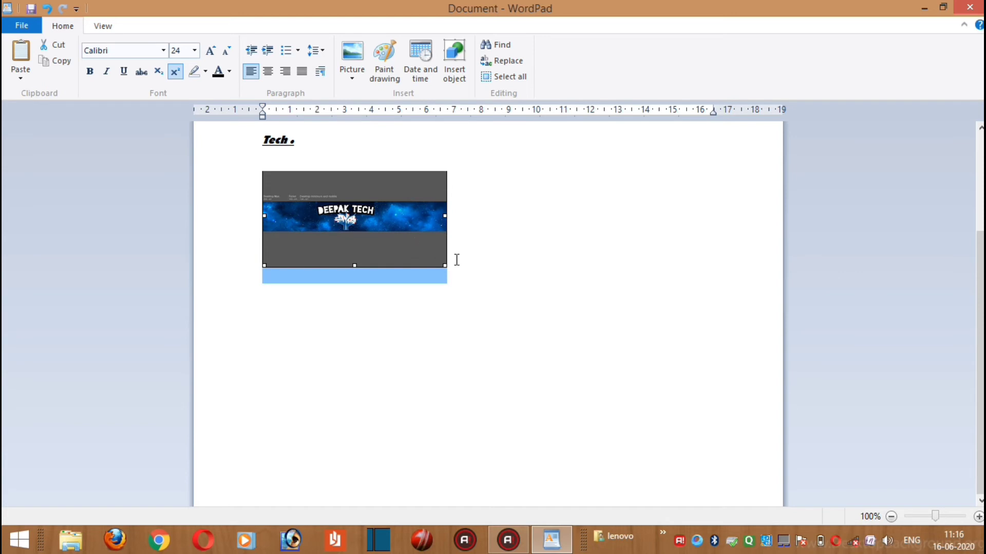
Start a Paint drawing below the banner picture and draw a black-outlined hexagon about 107 × 106 px
click(473, 307)
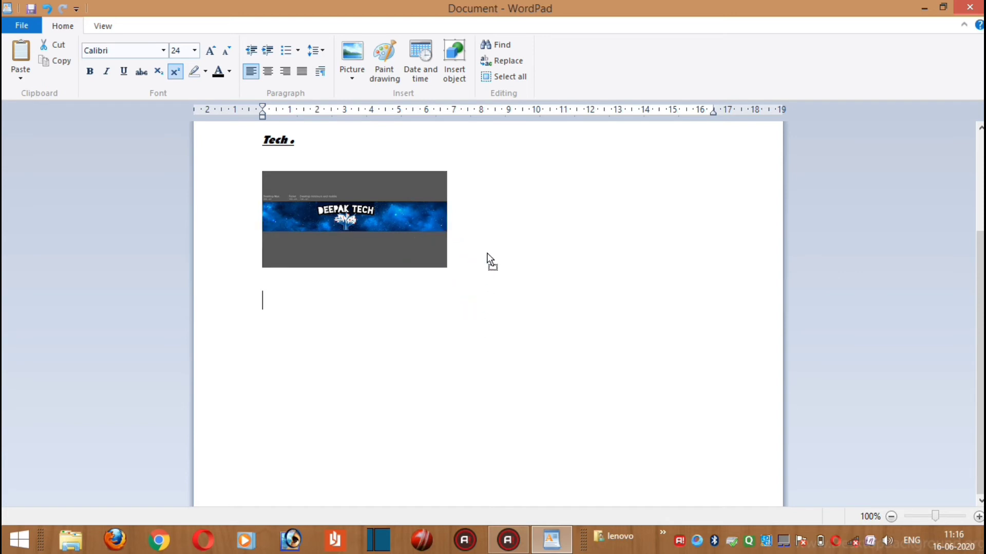
key(ctrl+z)
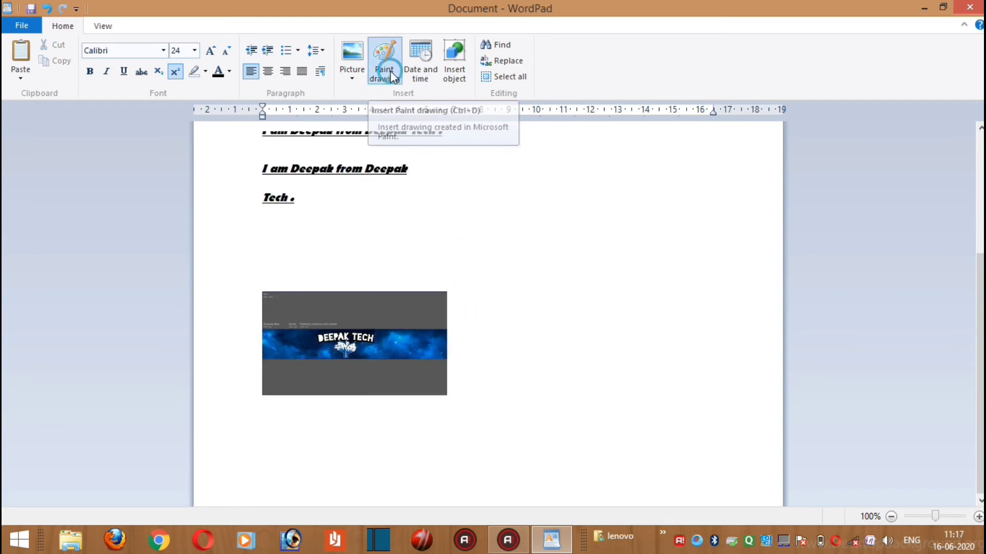
click(392, 75)
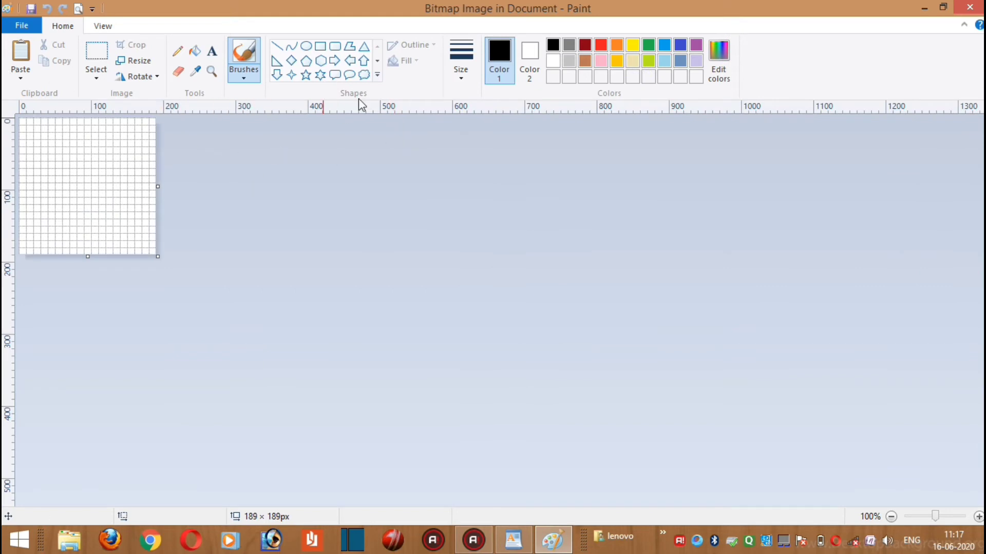
click(305, 77)
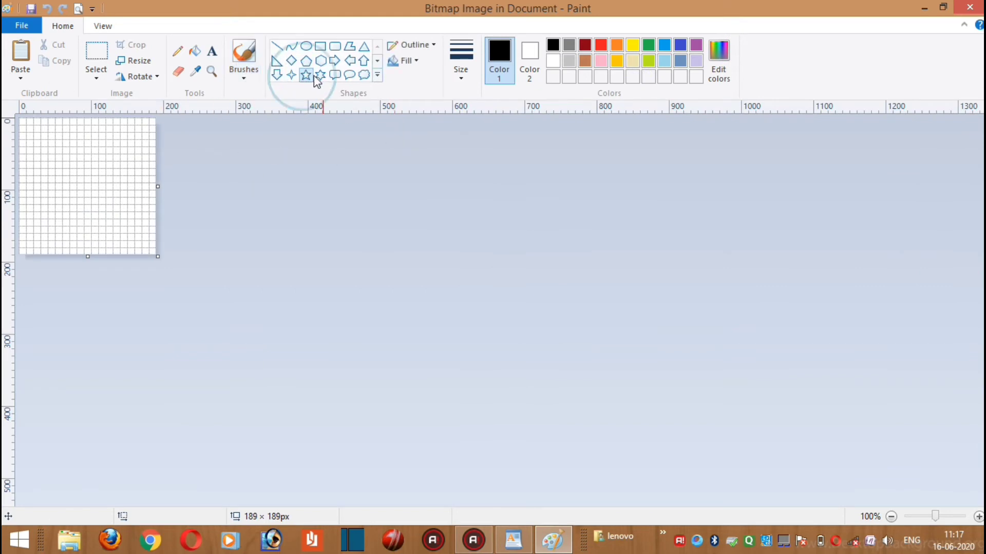
click(377, 61)
click(378, 46)
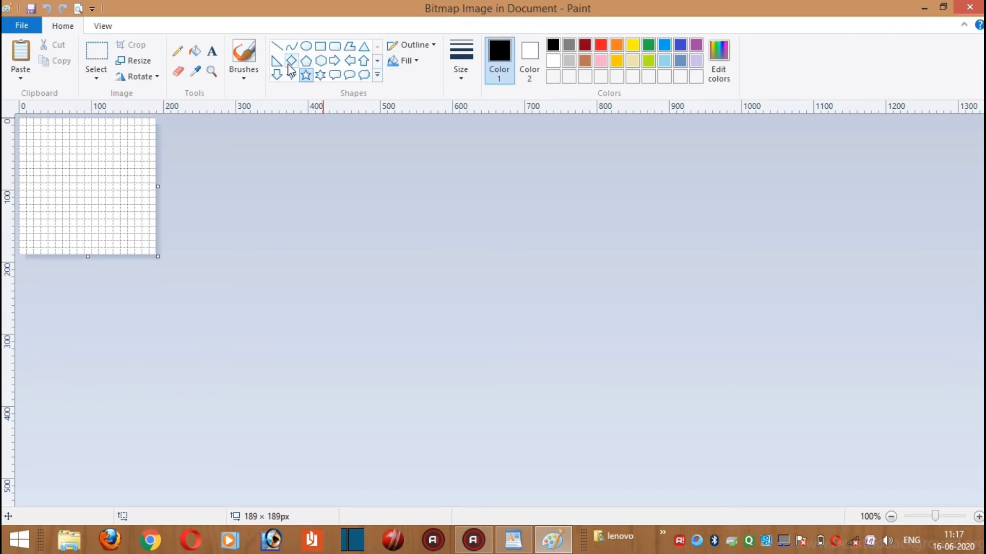
click(321, 63)
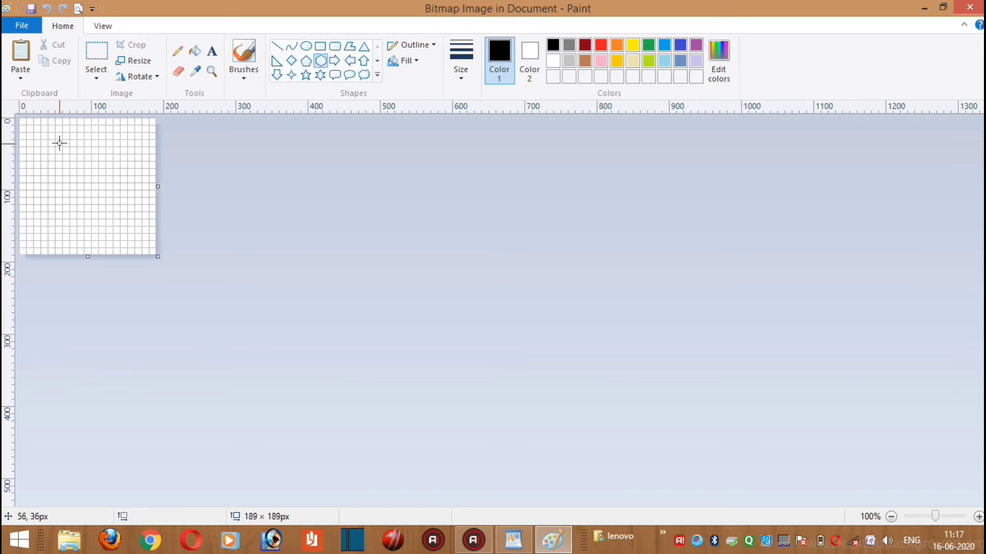
drag(60, 144, 127, 229)
drag(136, 220, 136, 220)
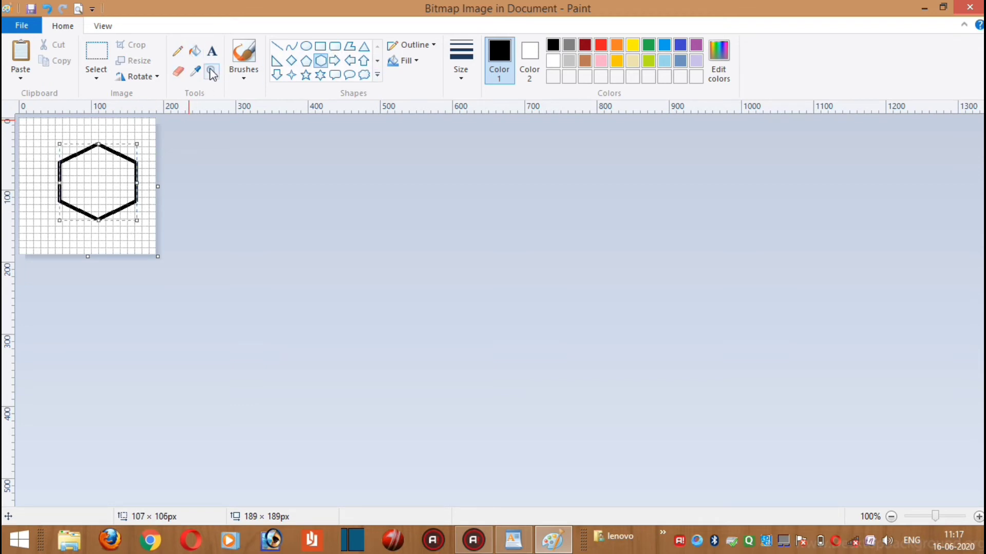
Fill the inside of the hexagon with red
click(194, 51)
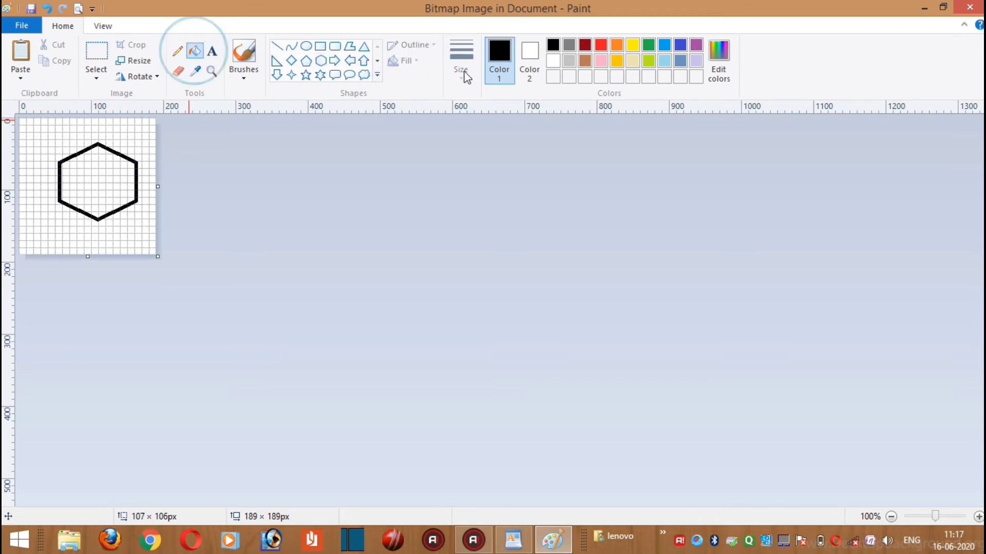
click(601, 45)
click(92, 181)
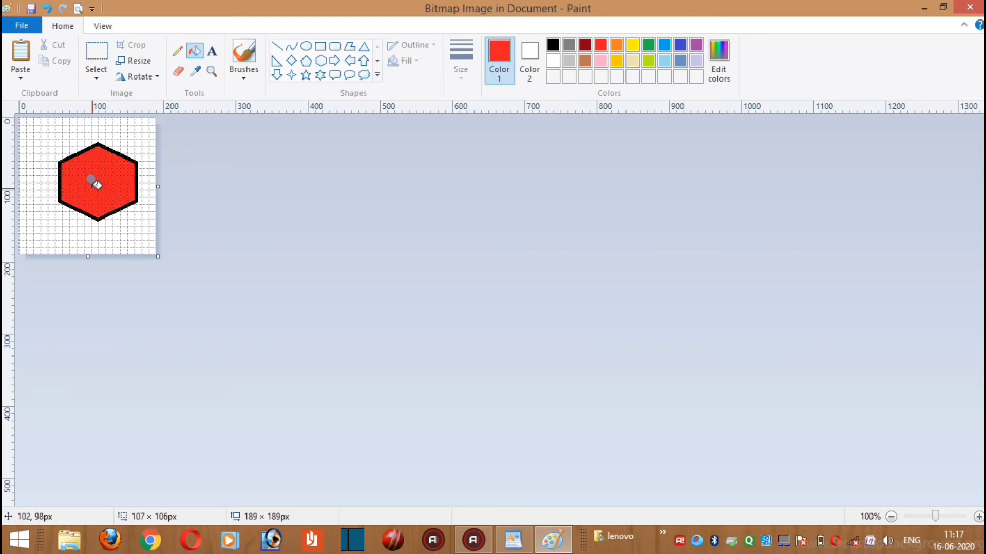
Update the WordPad document with the hexagon drawing and close Paint
click(22, 25)
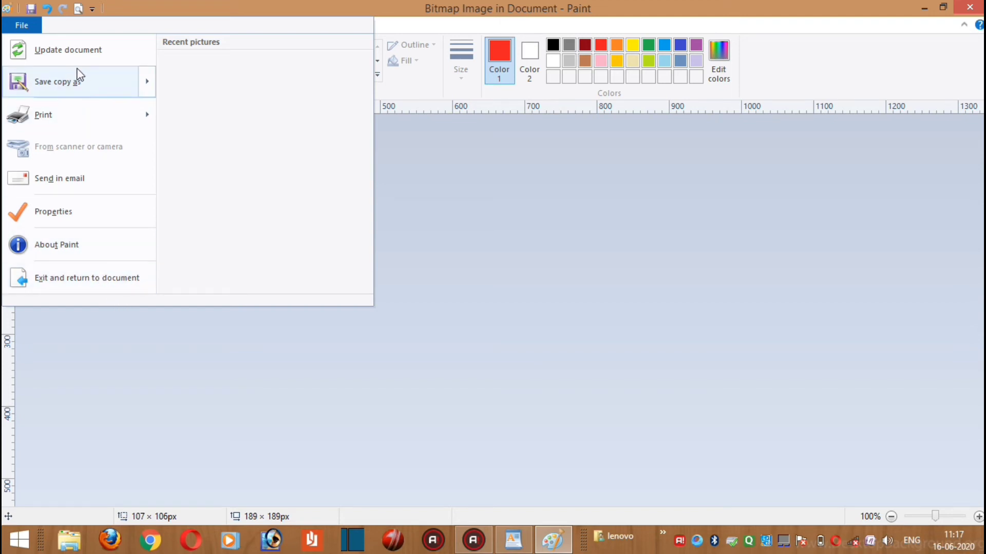
click(104, 58)
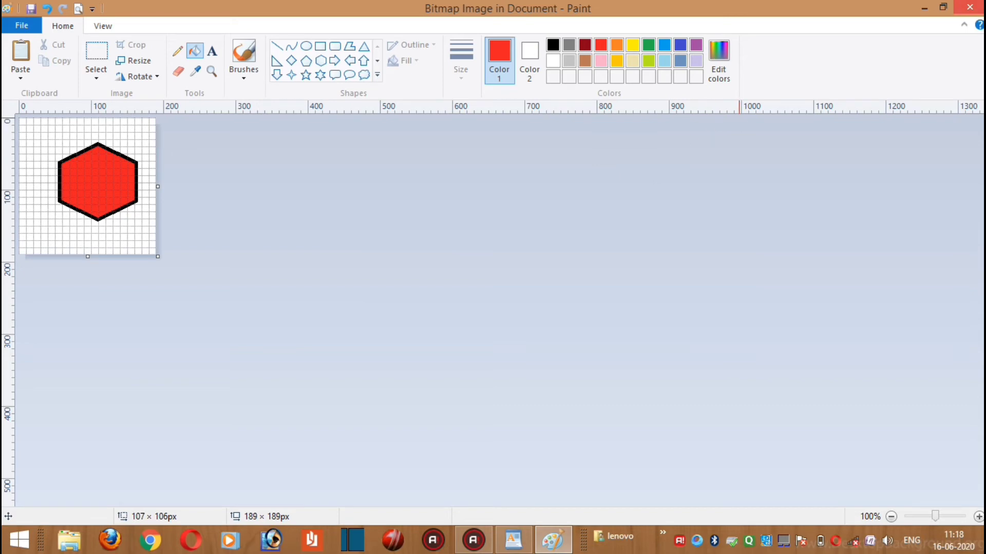
click(969, 7)
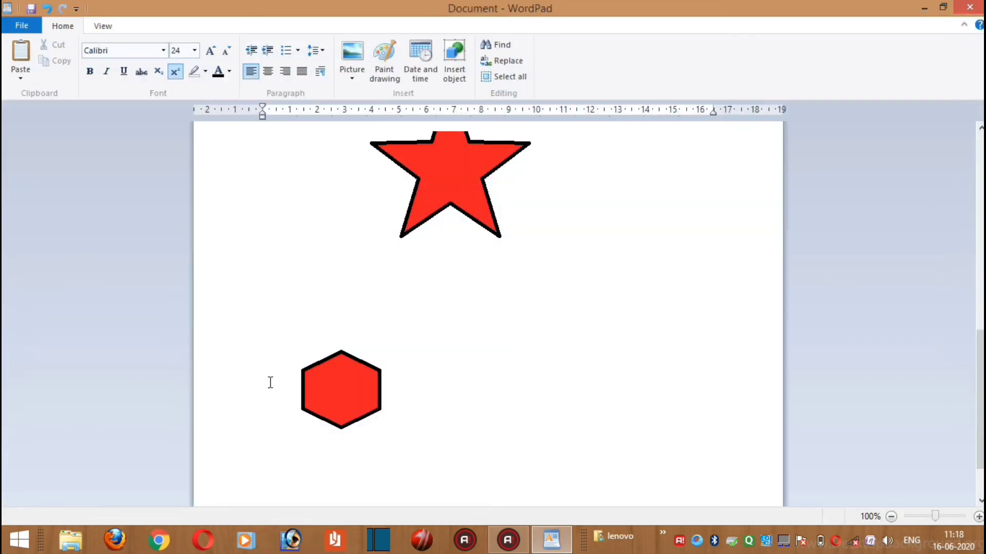
scroll(432, 349, up, 5)
scroll(438, 347, down, 10)
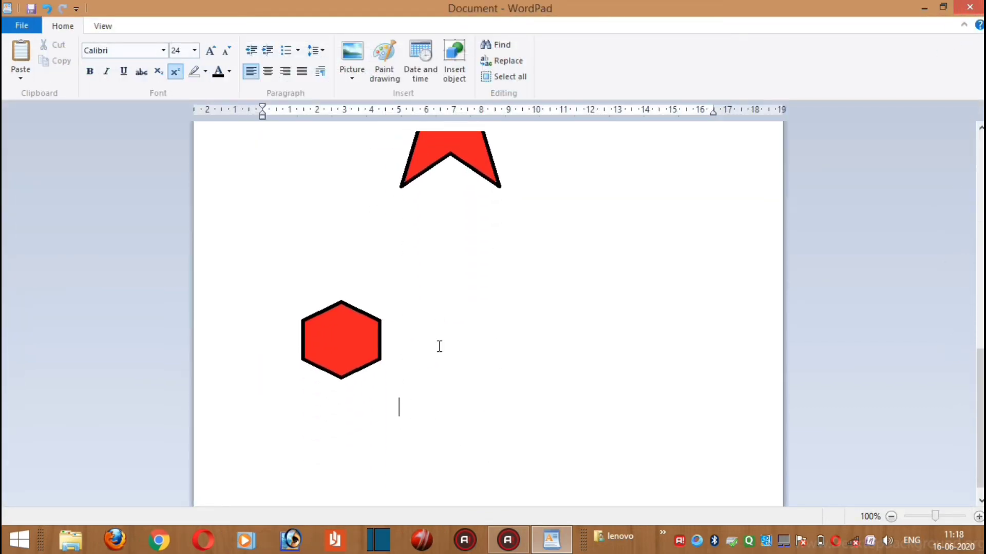
key(ctrl+a)
scroll(399, 363, up, 5)
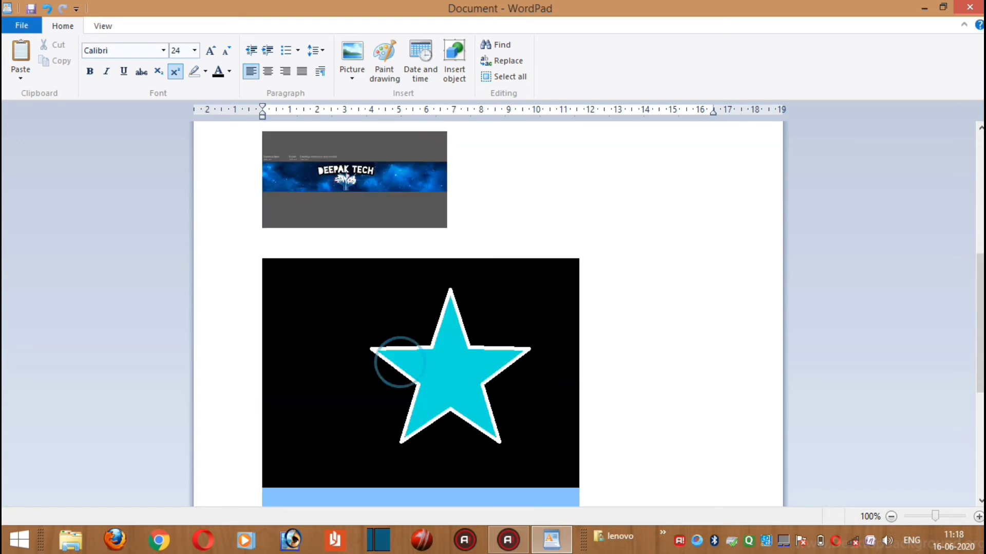
scroll(477, 358, down, 3)
scroll(476, 356, down, 3)
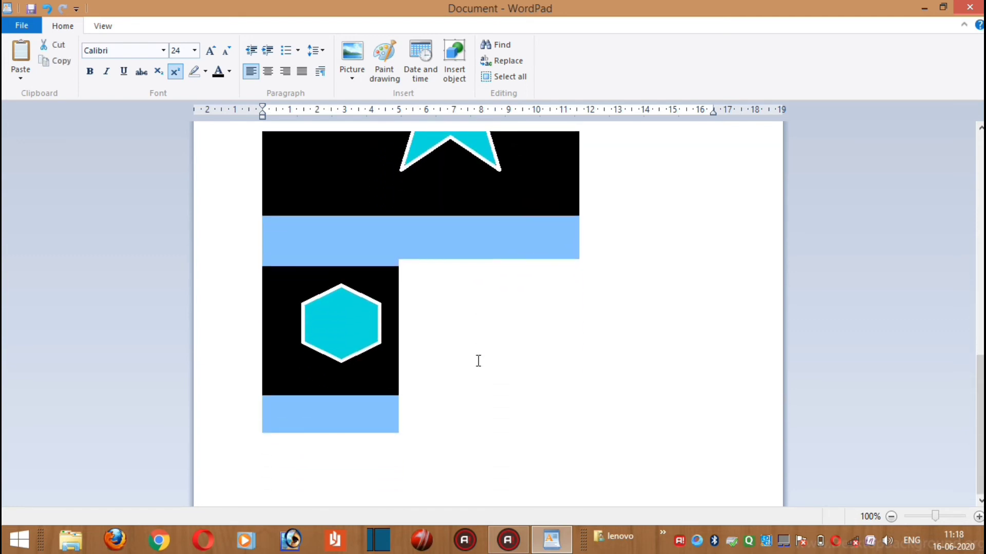
Insert the date after the hexagon drawing in the format 16 June 2020
click(478, 361)
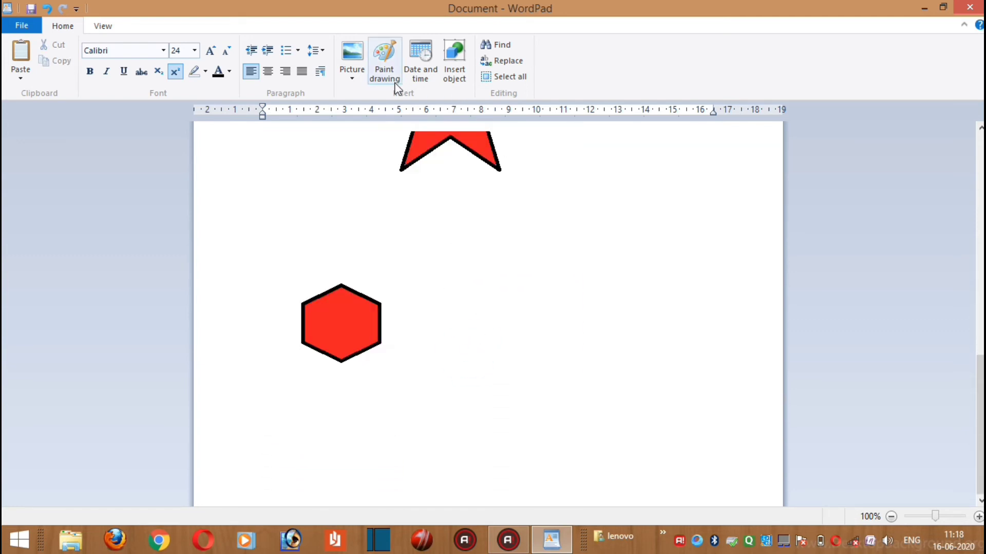
click(425, 77)
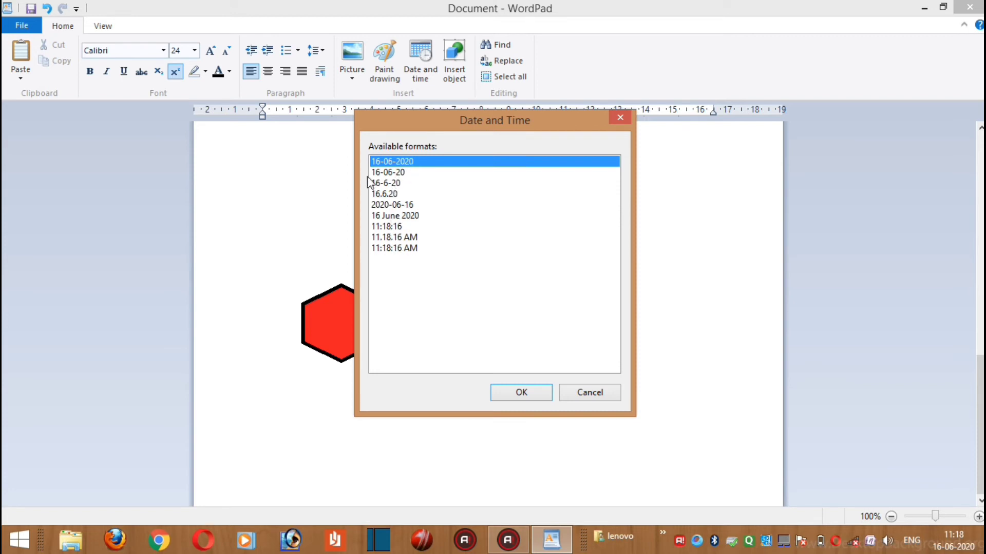
click(404, 218)
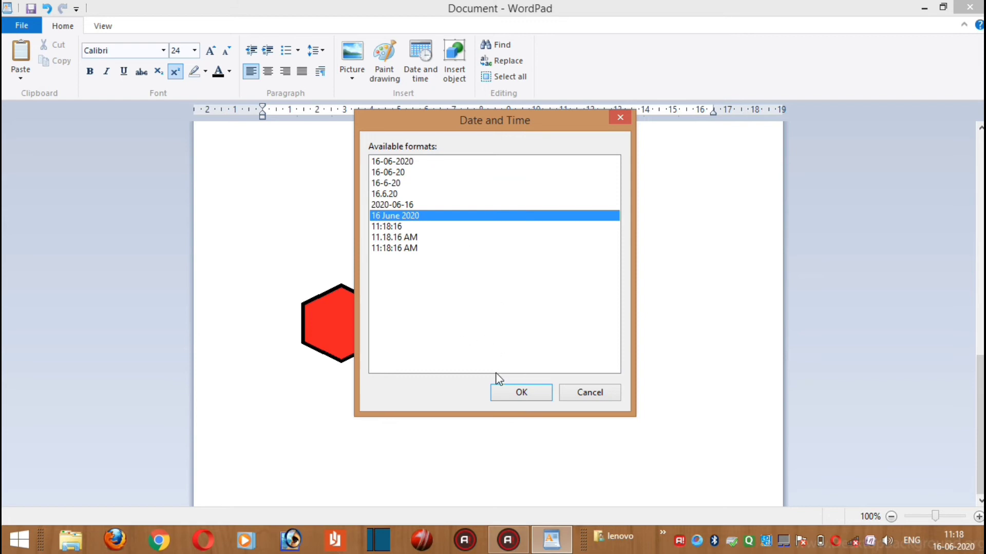
click(521, 392)
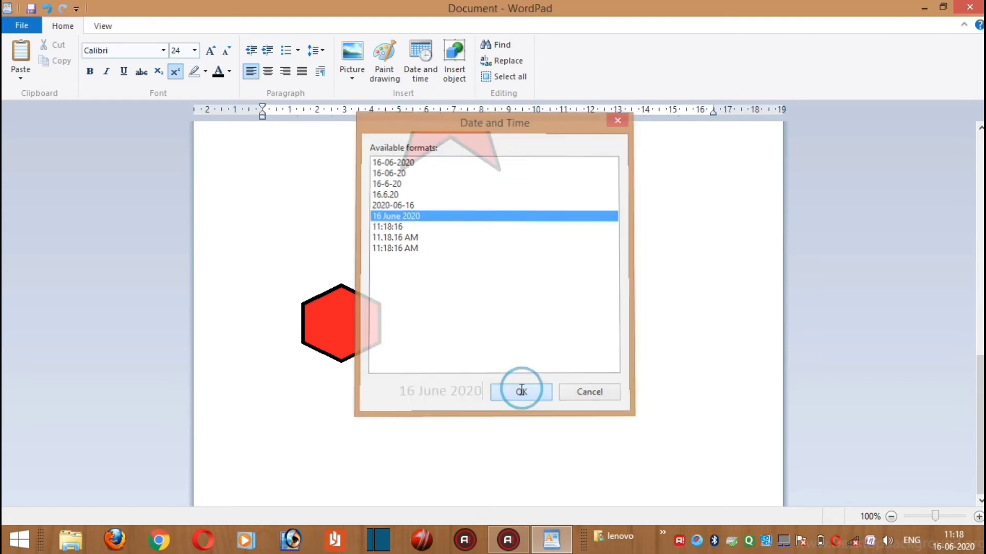
Add two line breaks after the inserted date
scroll(496, 378, up, 5)
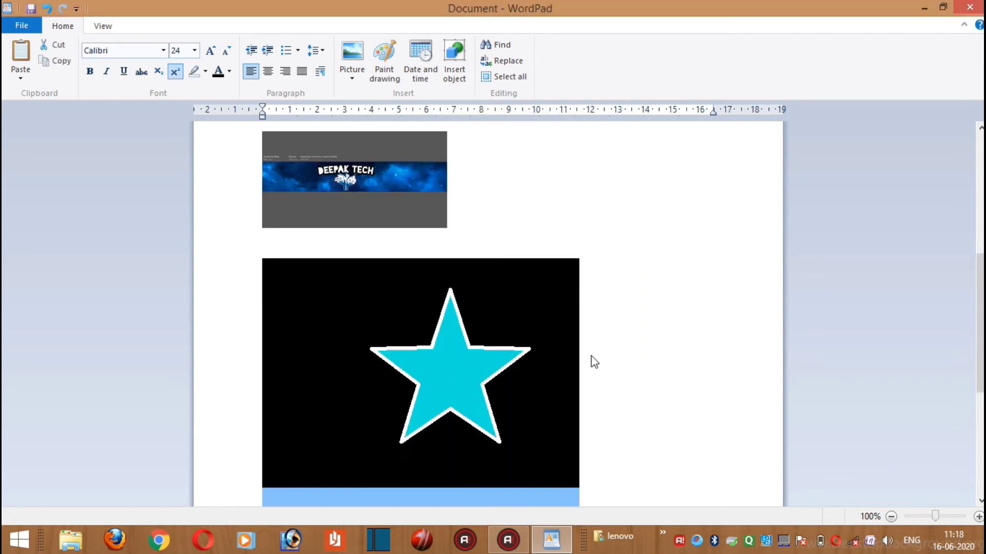
scroll(590, 361, down, 5)
drag(525, 411, 406, 403)
click(552, 390)
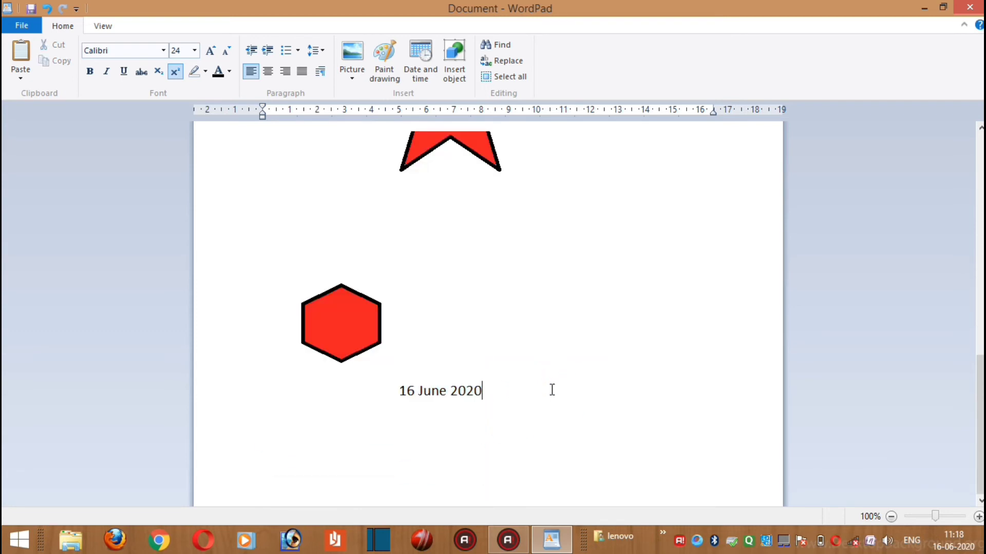
key(Return)
key(Return)
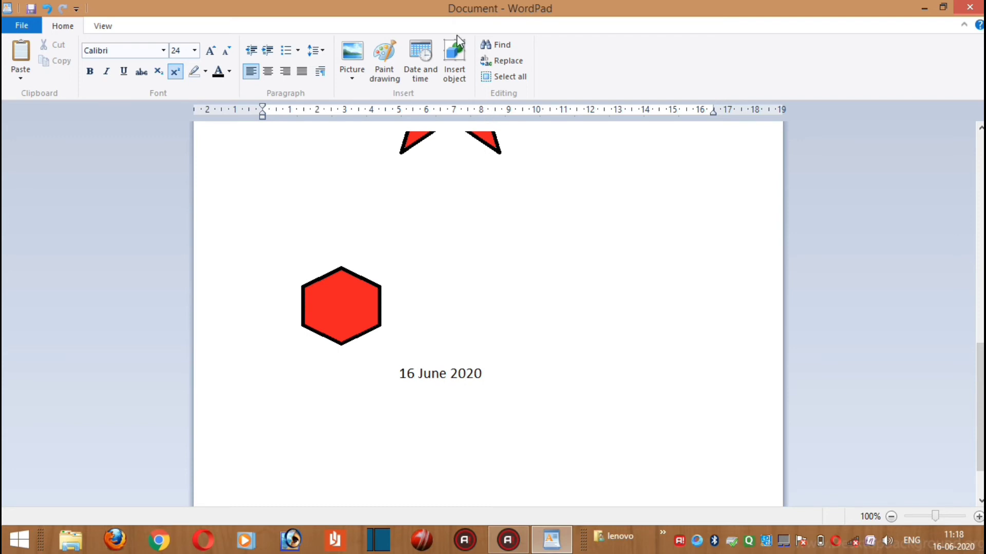
Insert the PDF file "Welcome To Our Channel" from the Documents folder as an object below the date
click(453, 72)
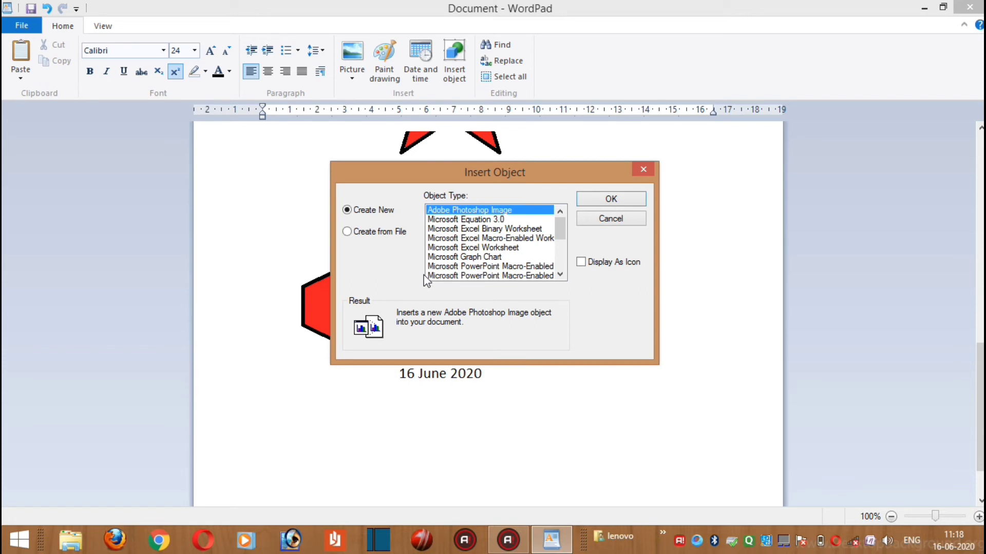
click(365, 238)
click(461, 250)
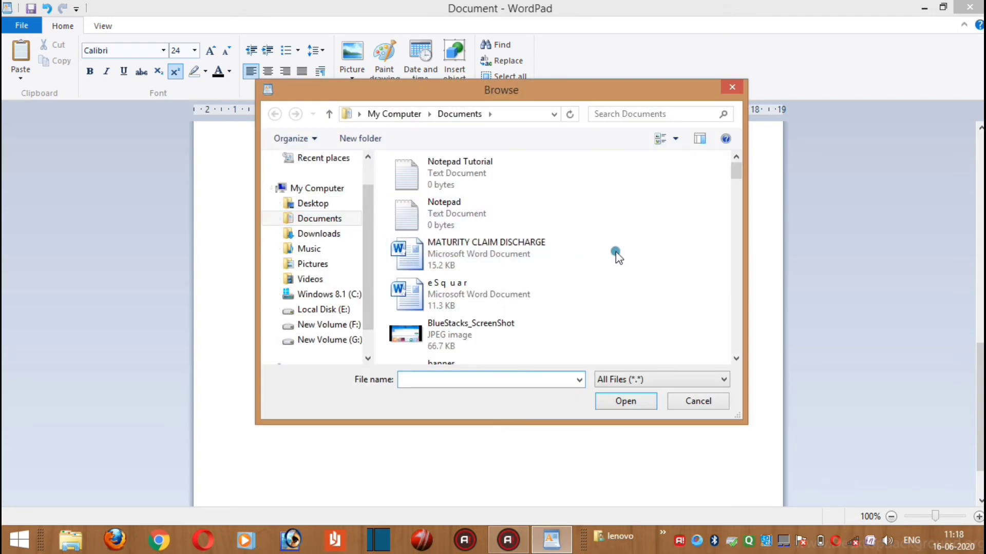
scroll(615, 254, down, 3)
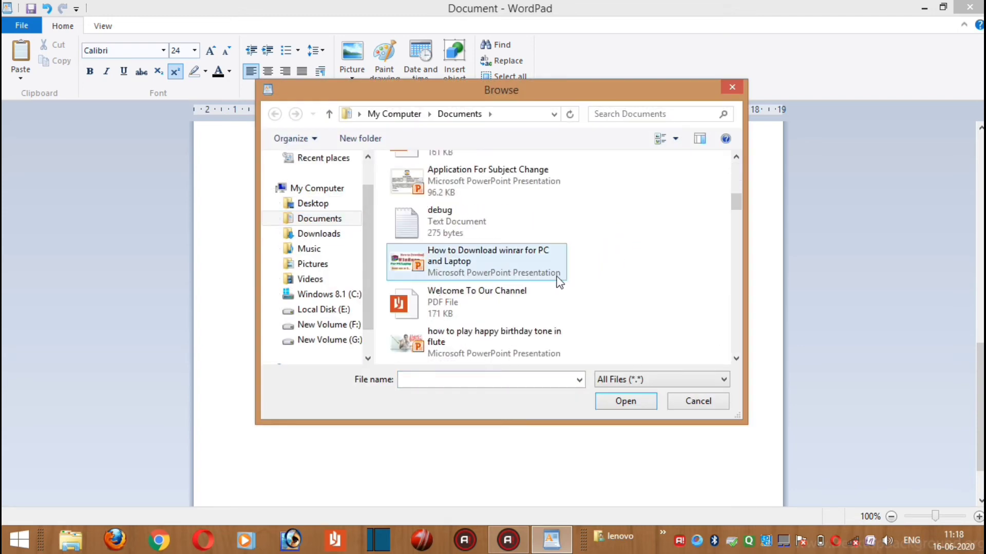
click(510, 300)
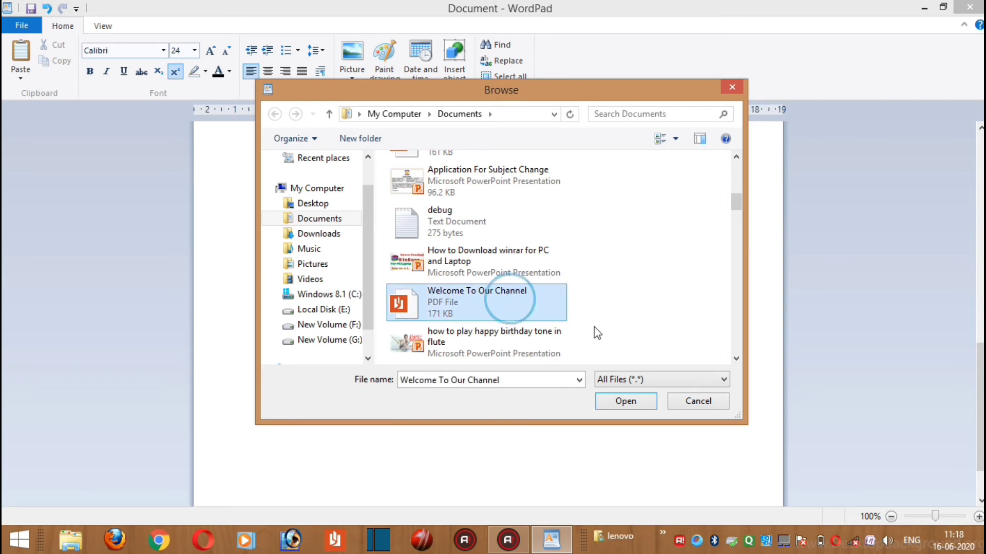
click(621, 401)
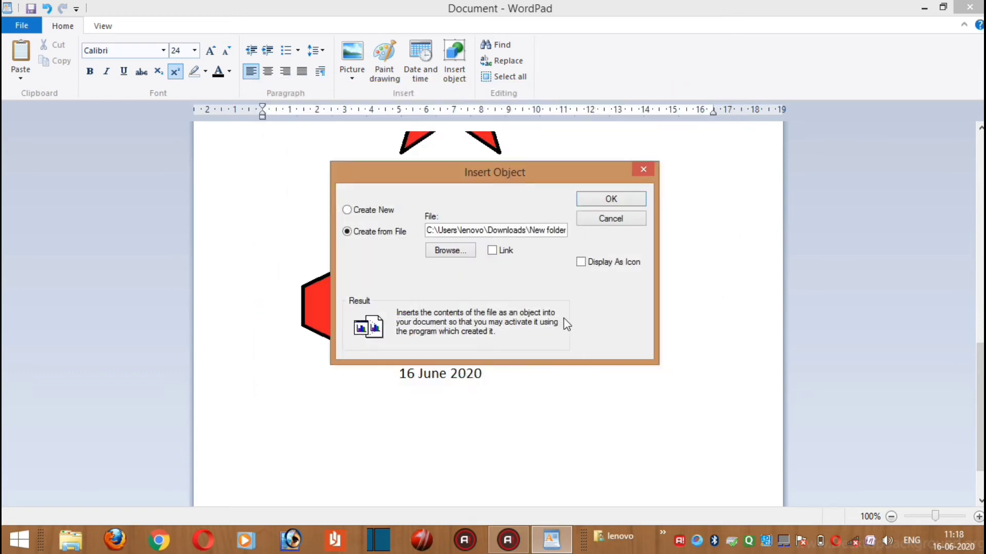
click(590, 201)
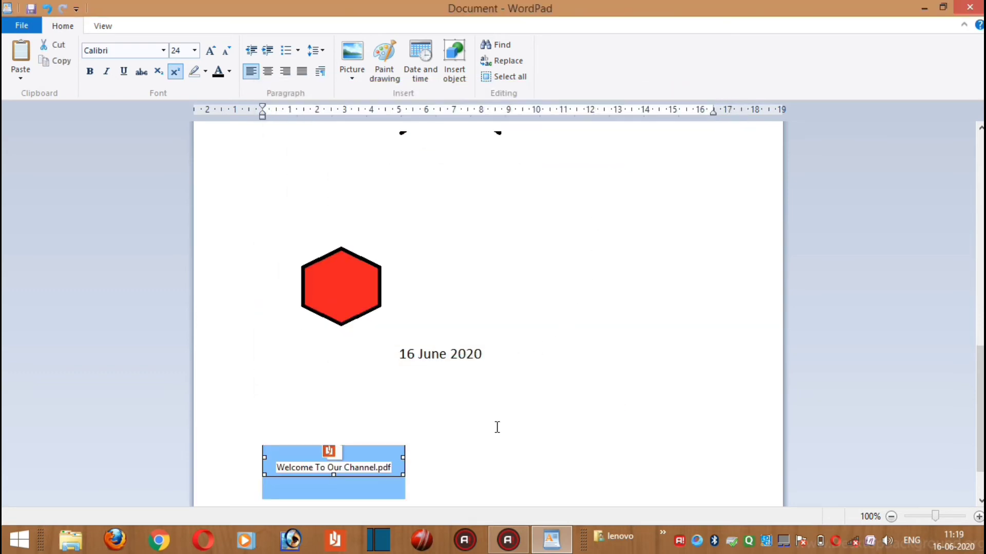
click(497, 426)
Open the embedded "Welcome To Our Channel" PDF to view its contents, and close the reader
scroll(427, 472, up, 8)
scroll(425, 473, down, 10)
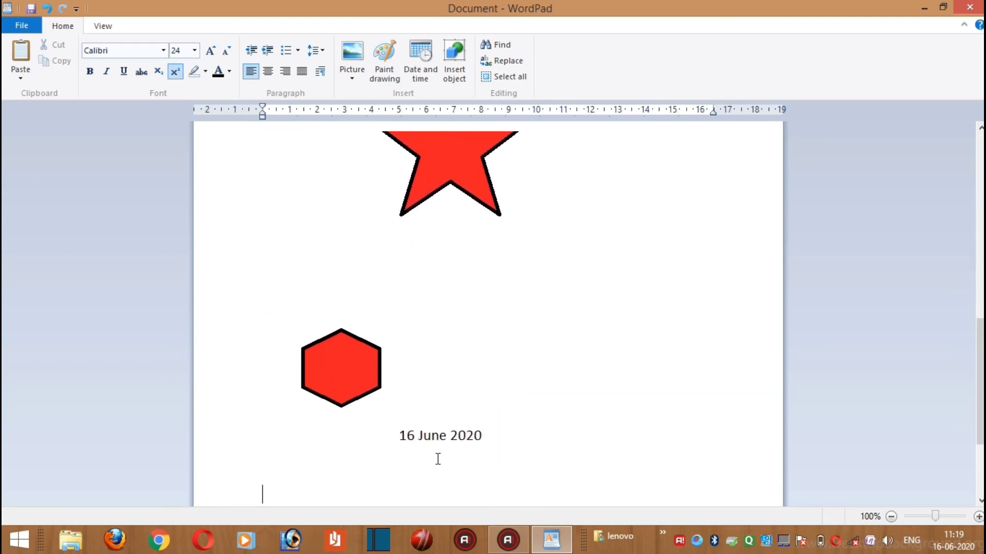
double_click(327, 386)
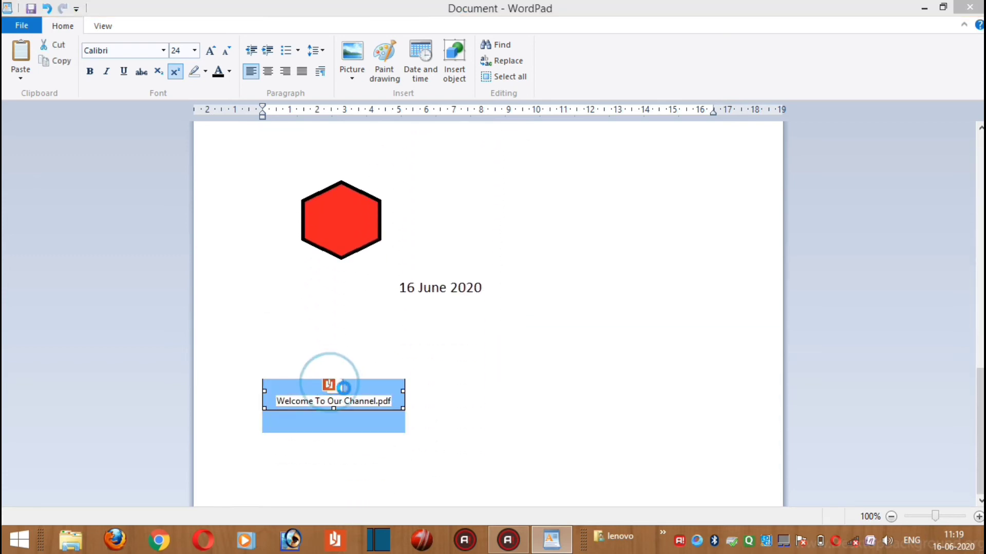
click(543, 268)
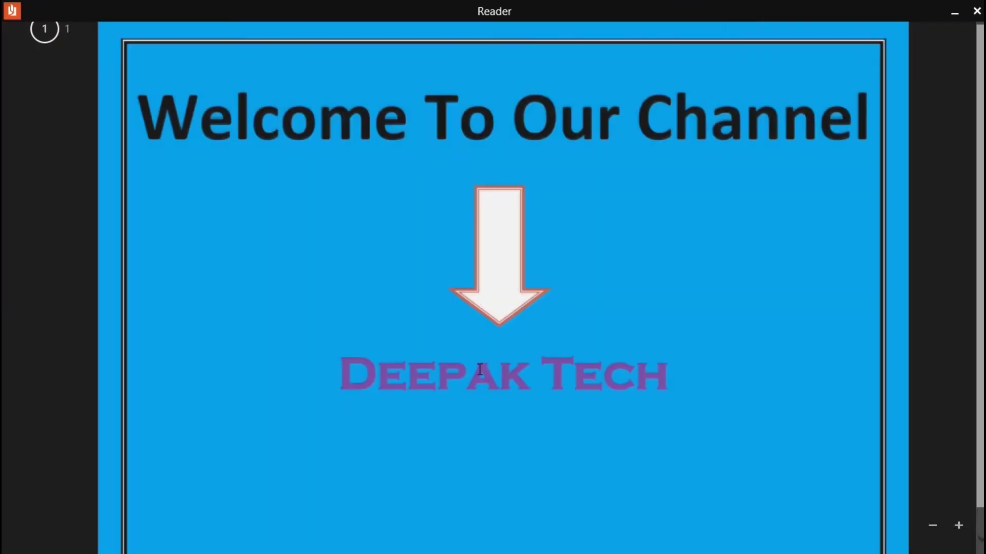
click(977, 9)
click(448, 413)
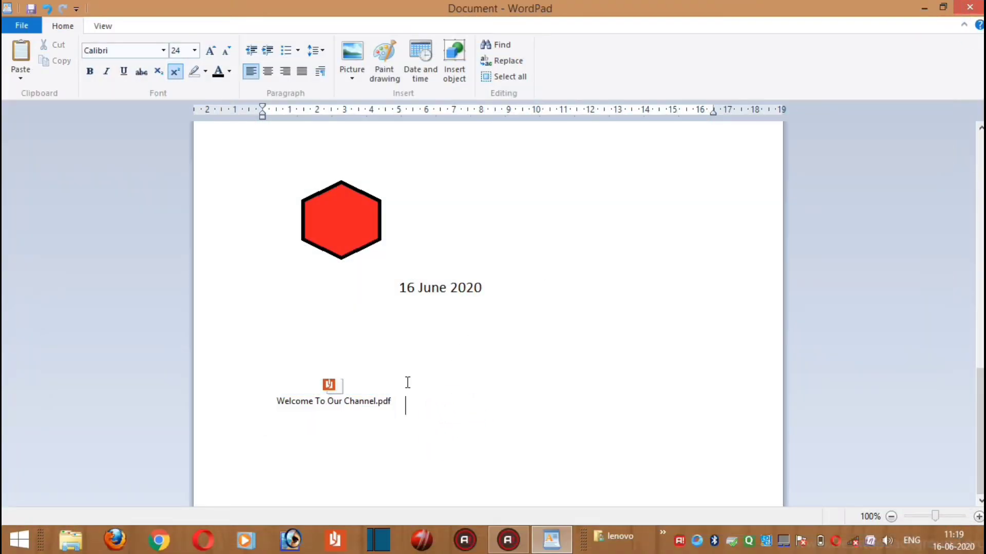
Search the document for the presenter's first name in lowercase and step through several occurrences
scroll(420, 391, up, 12)
scroll(531, 232, down, 5)
scroll(531, 232, down, 8)
click(503, 45)
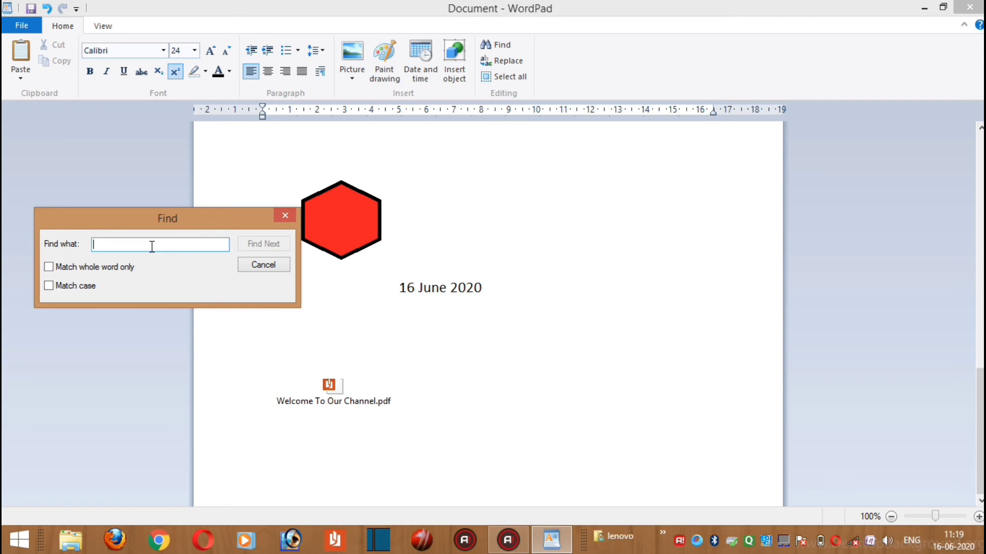
text(deepak)
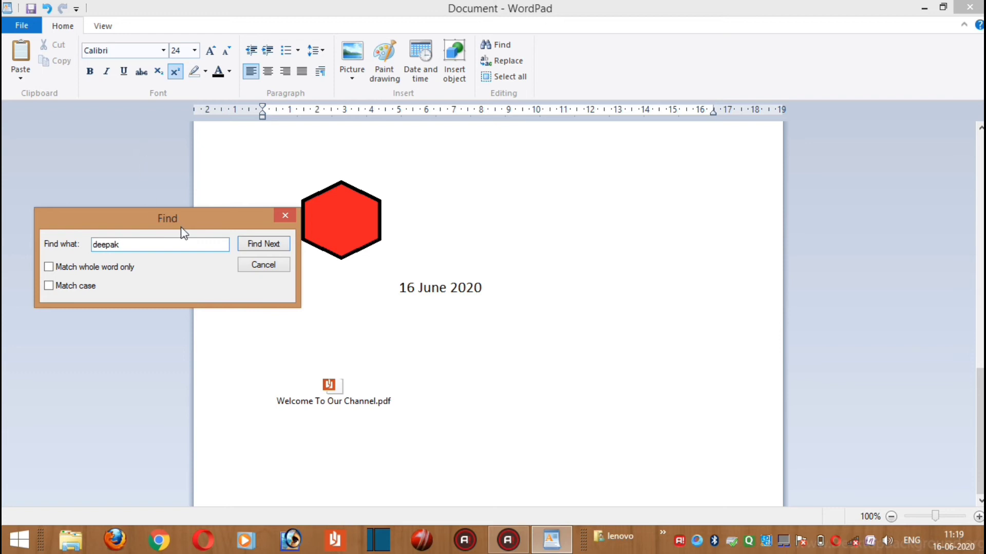
click(266, 246)
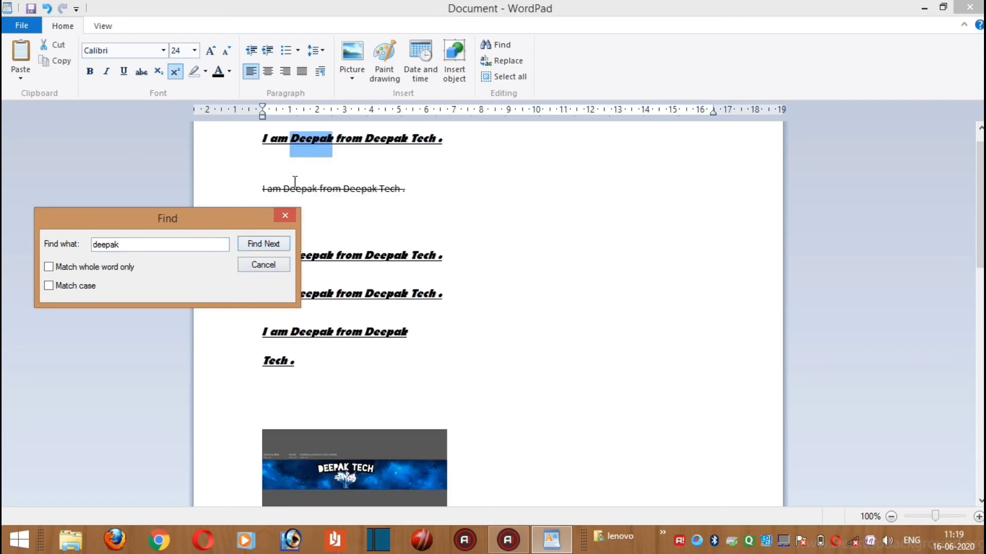
click(282, 251)
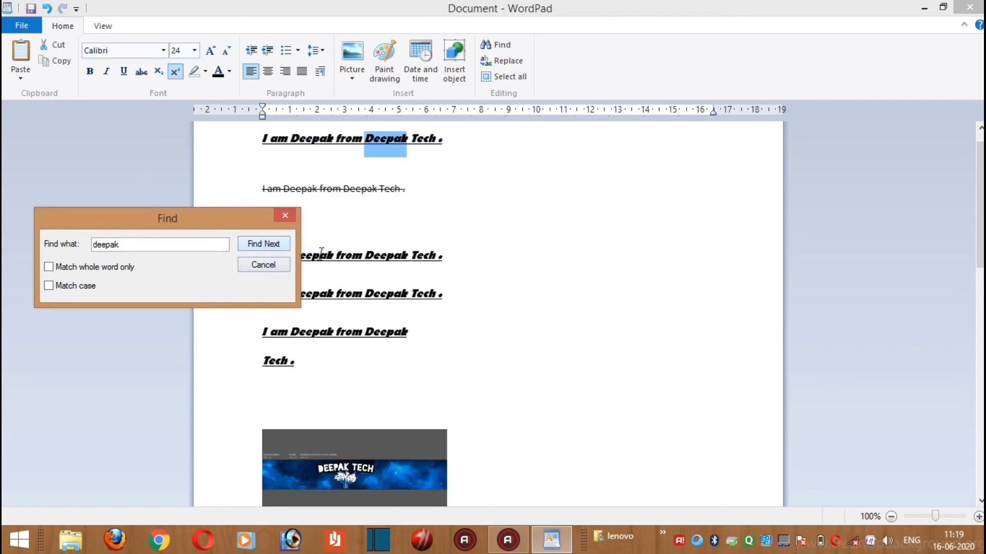
click(271, 249)
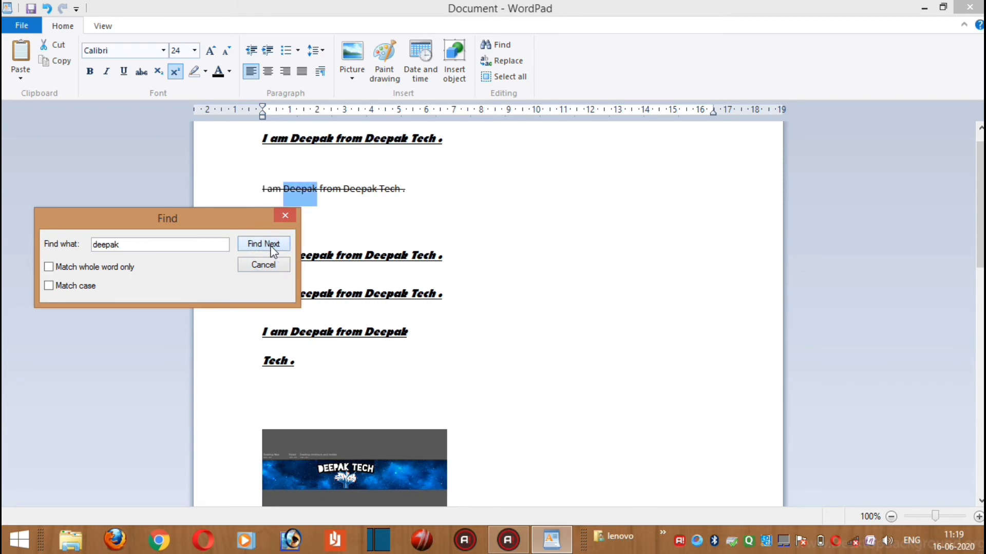
click(271, 249)
click(271, 248)
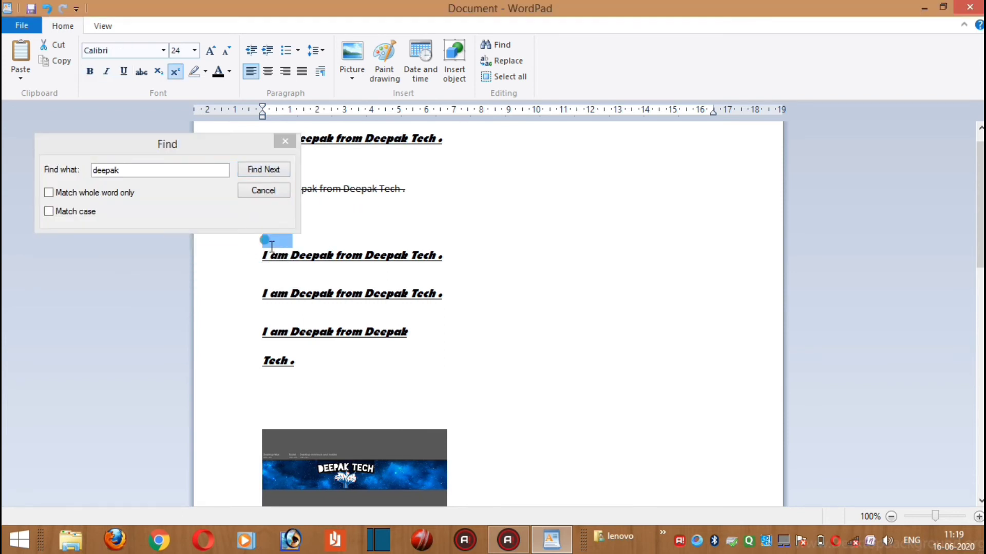
Search for the lowercase first name again with case matching turned on
click(70, 212)
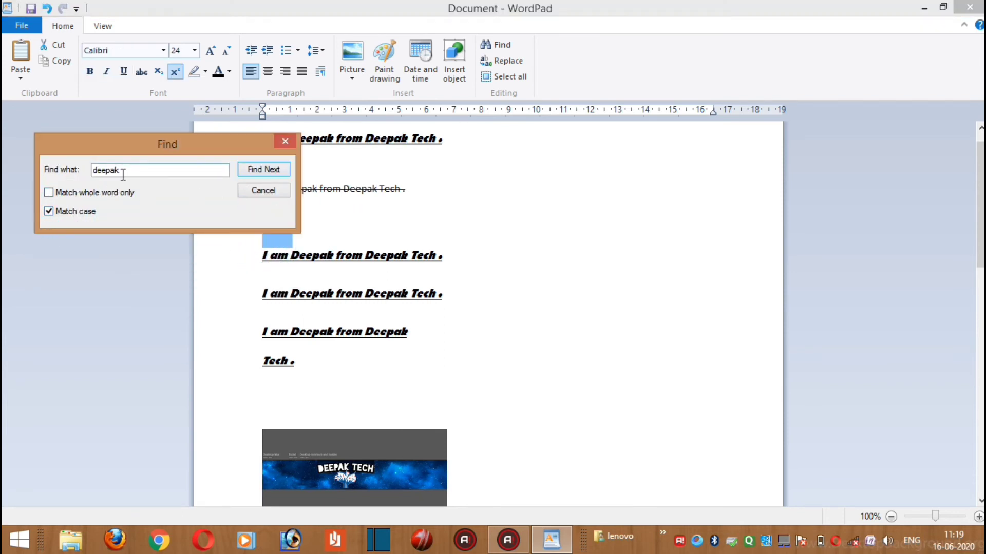
drag(122, 173, 103, 174)
click(126, 170)
double_click(132, 173)
click(132, 175)
click(261, 173)
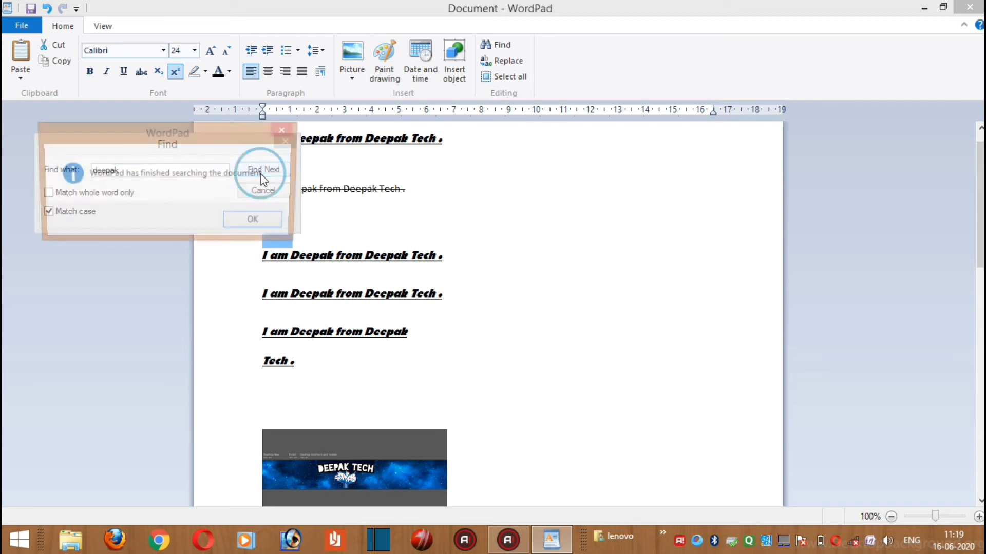
click(257, 223)
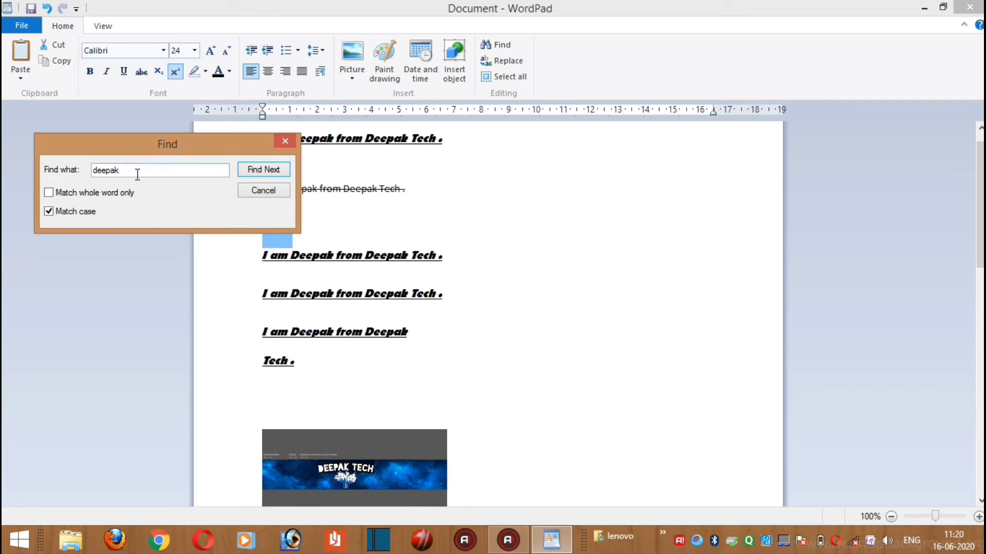
Capitalise the first name in the search term and step through the case-sensitive matches
double_click(137, 175)
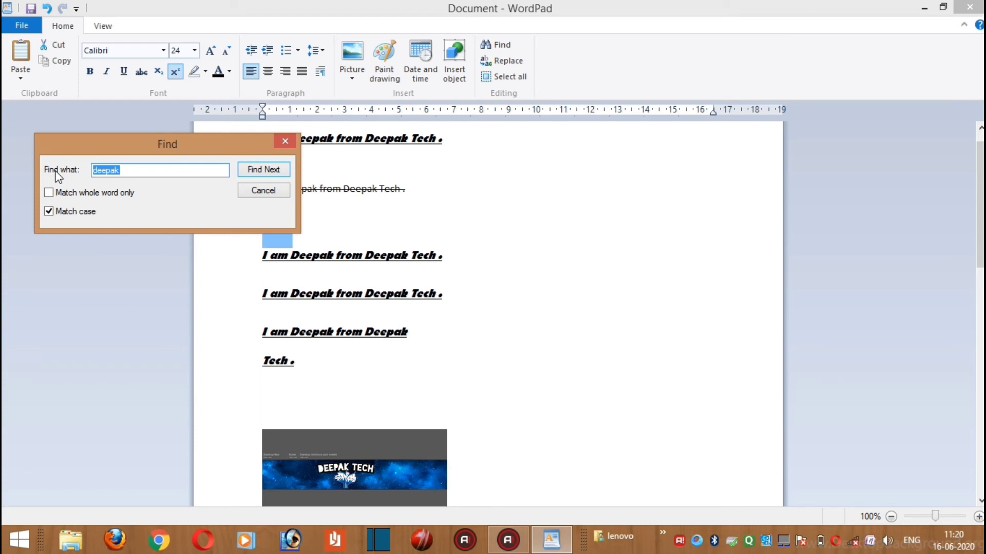
text(D)
click(244, 170)
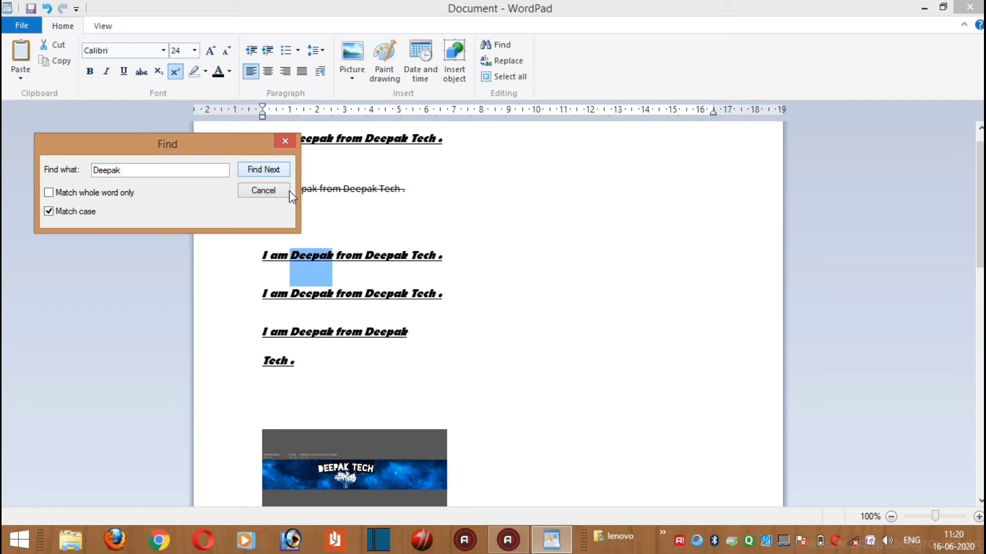
click(278, 171)
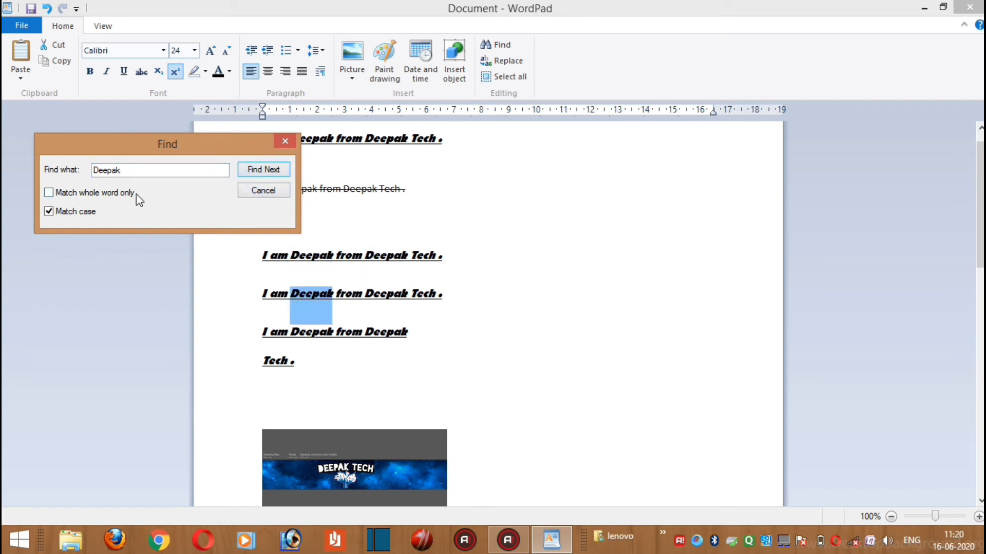
Turn off case matching, find the next occurrence of the first name and end the search
click(48, 211)
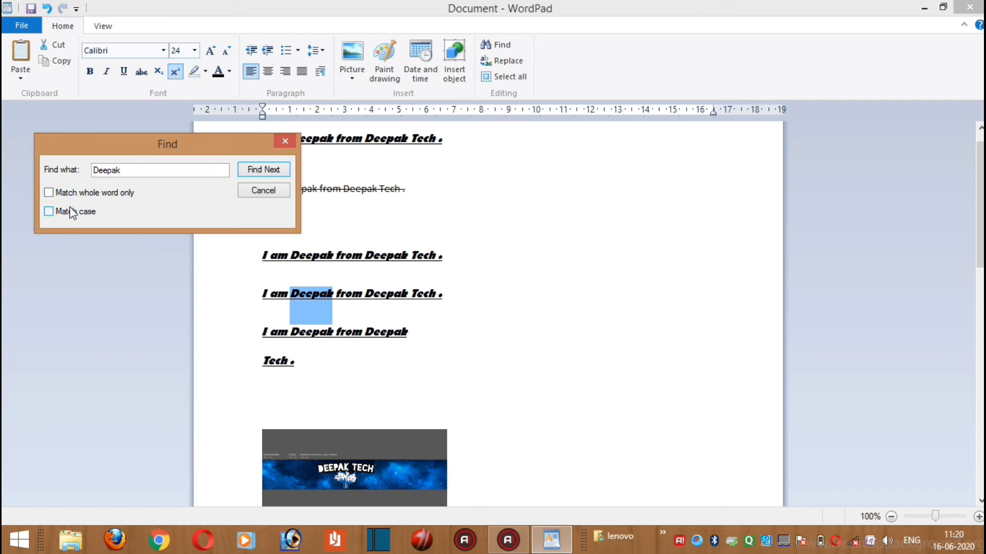
click(281, 171)
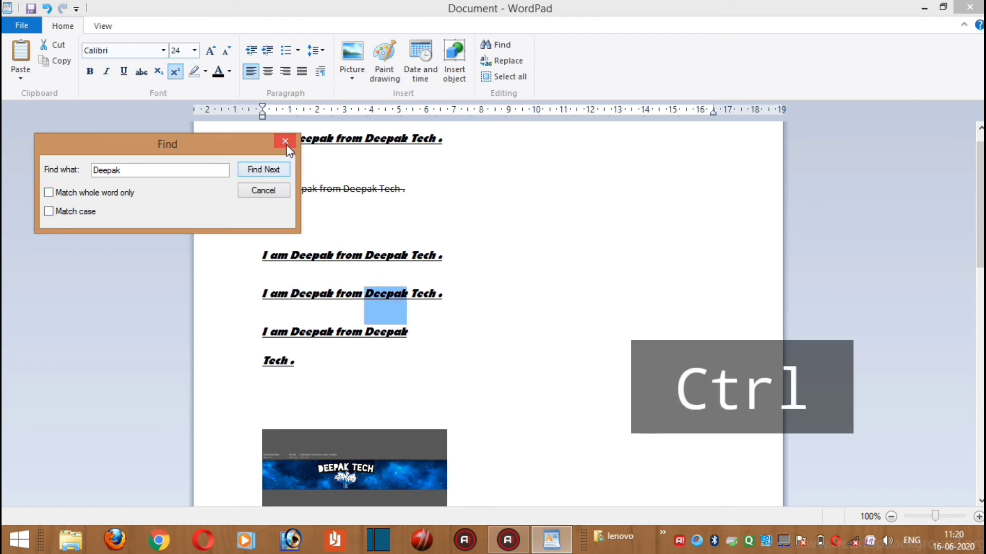
key(ctrl+f)
click(285, 140)
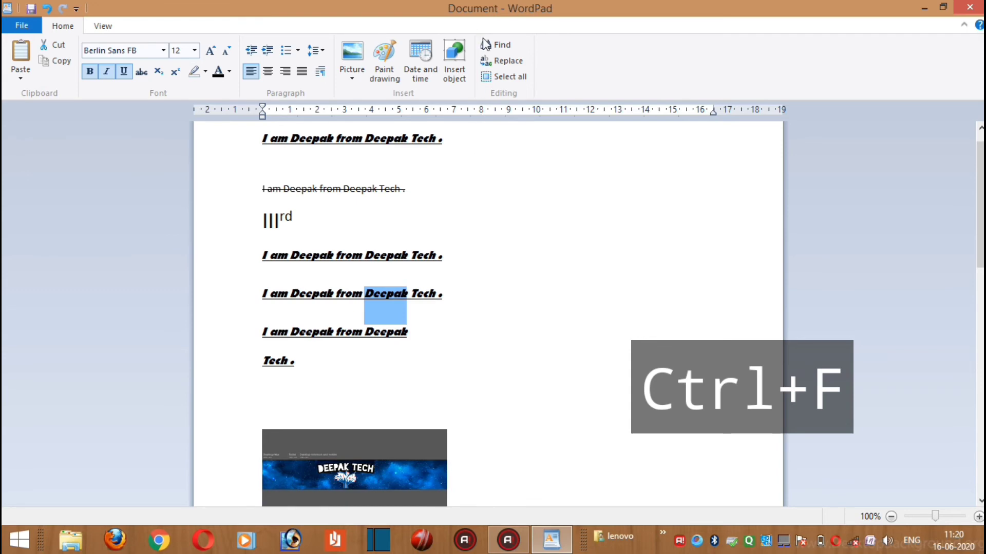
click(504, 258)
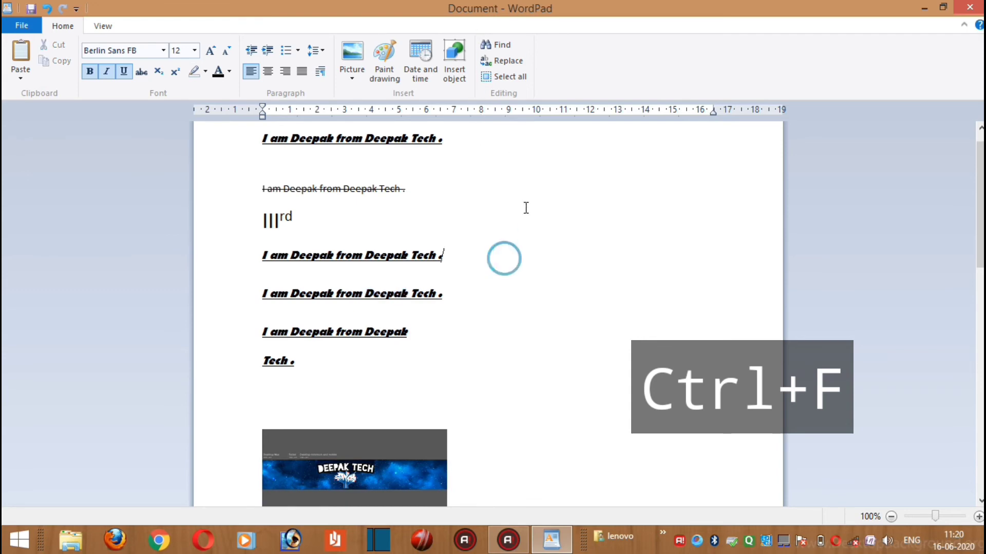
Replace the first name with its first four letters, two occurrences individually and all remaining ones at once
click(500, 61)
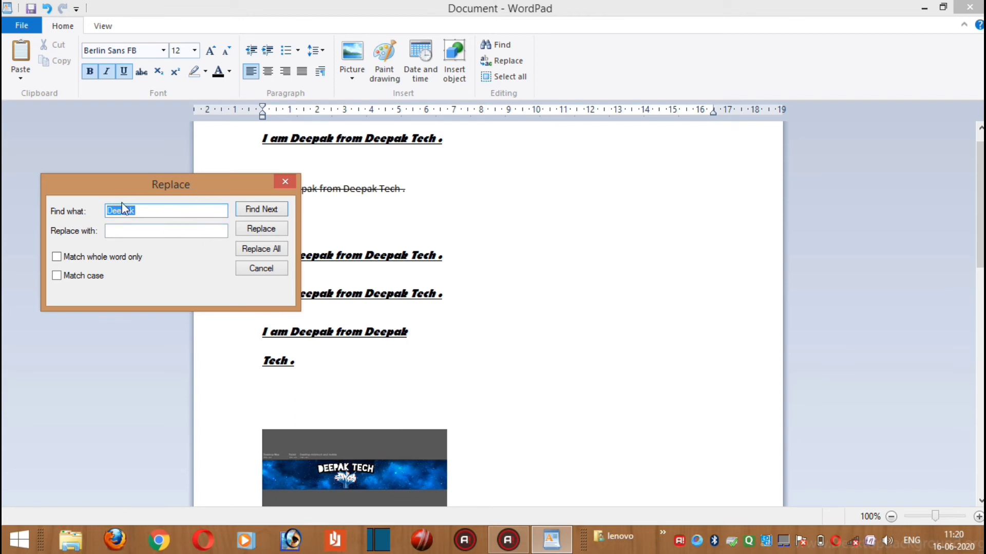
click(133, 226)
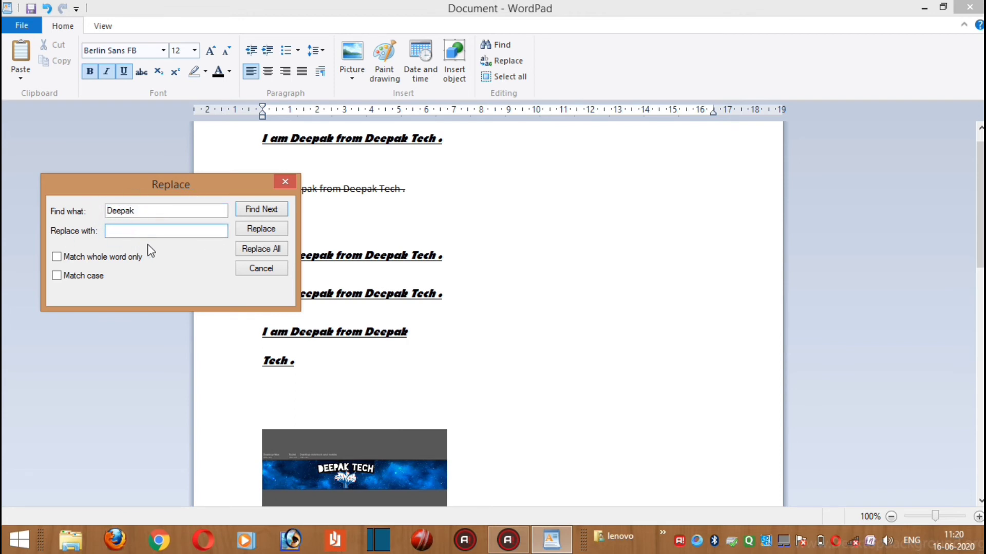
text(Deep)
click(272, 227)
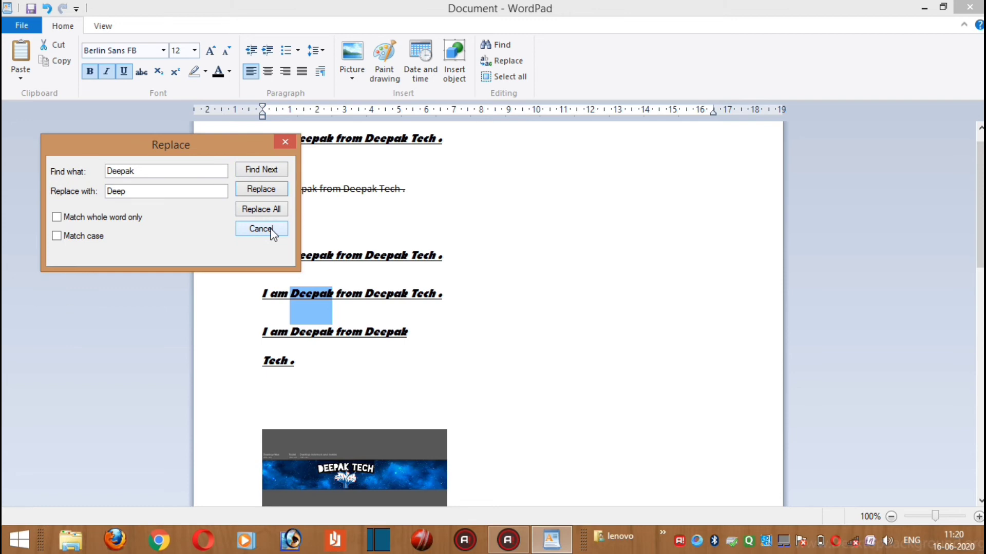
click(259, 188)
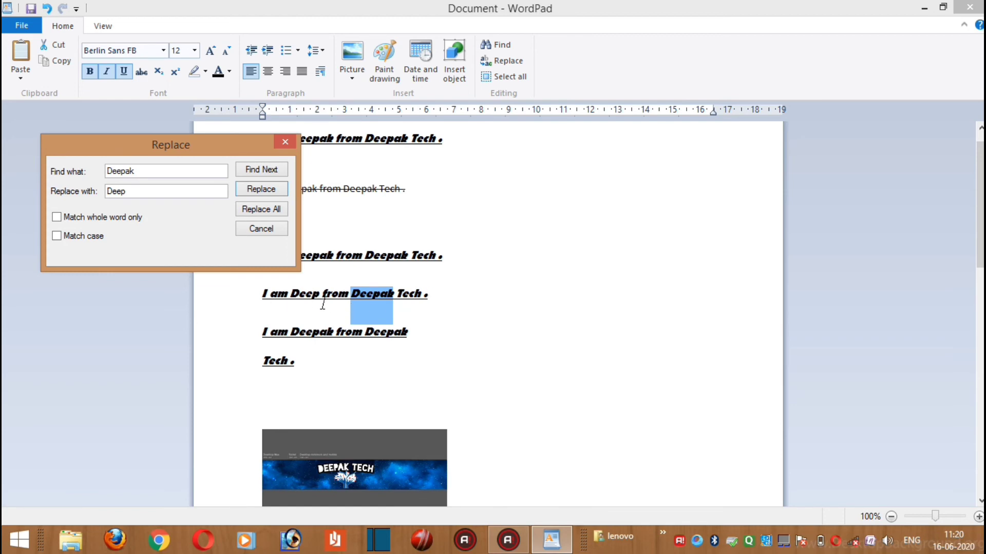
click(265, 191)
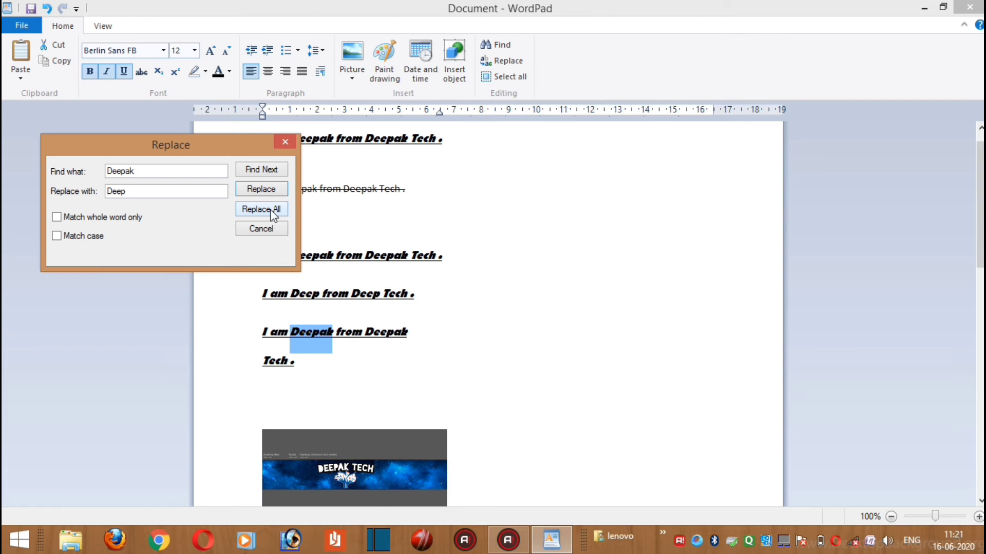
click(273, 211)
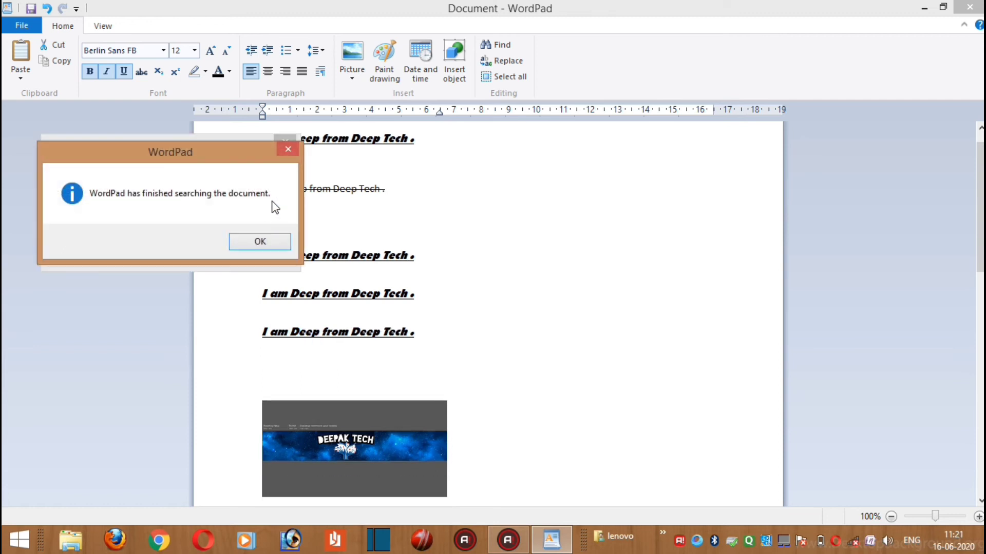
click(261, 240)
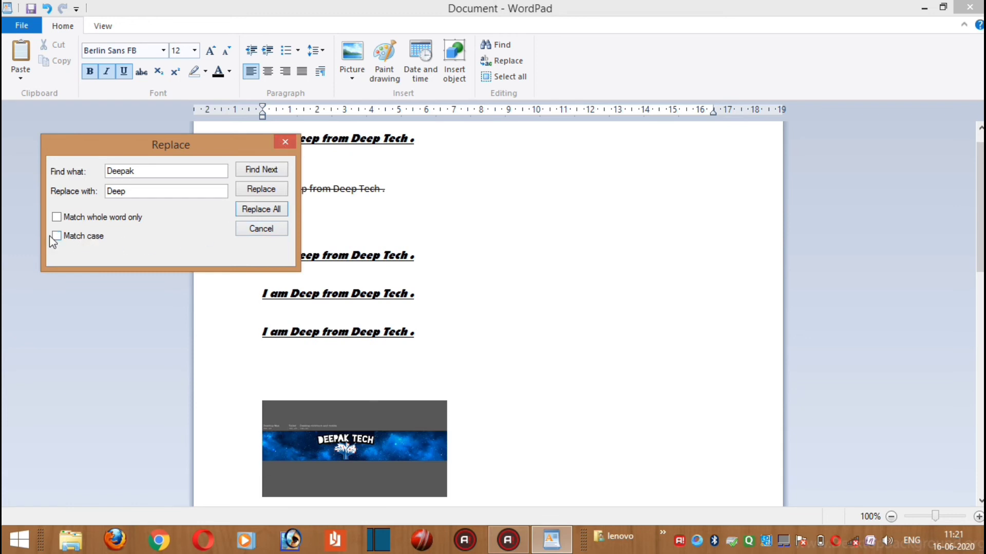
Switch case matching for the replacement on and off again, close the Replace dialog and return to the document
click(53, 237)
double_click(149, 173)
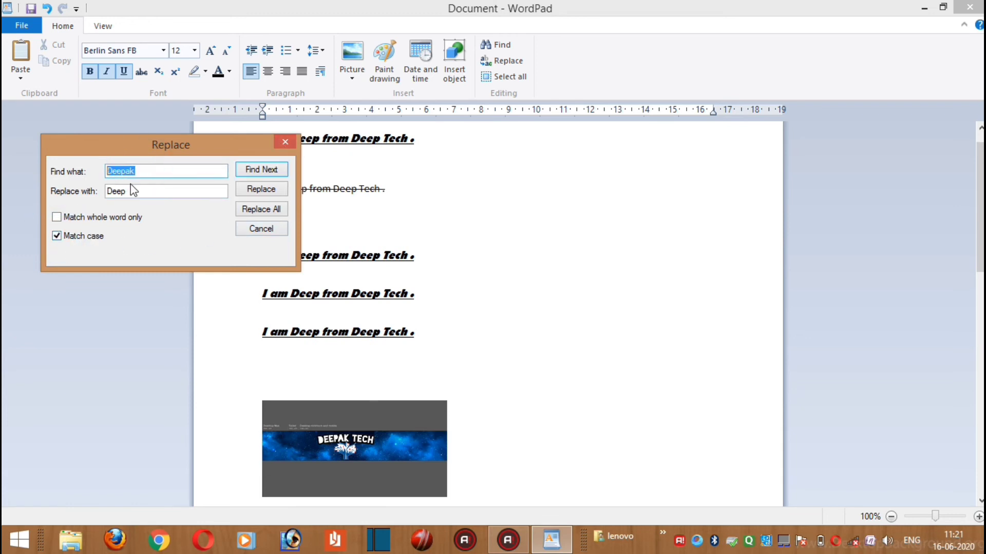
click(61, 238)
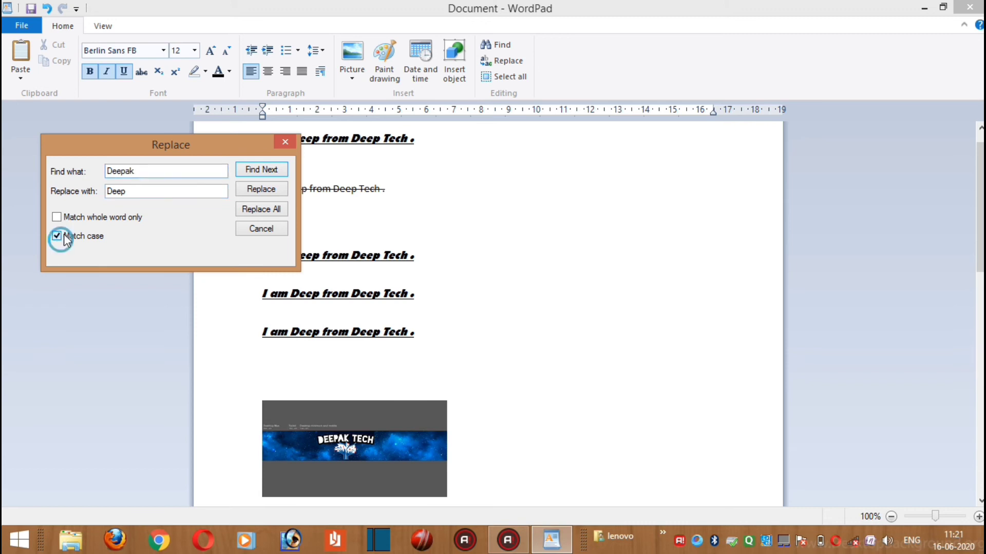
click(285, 142)
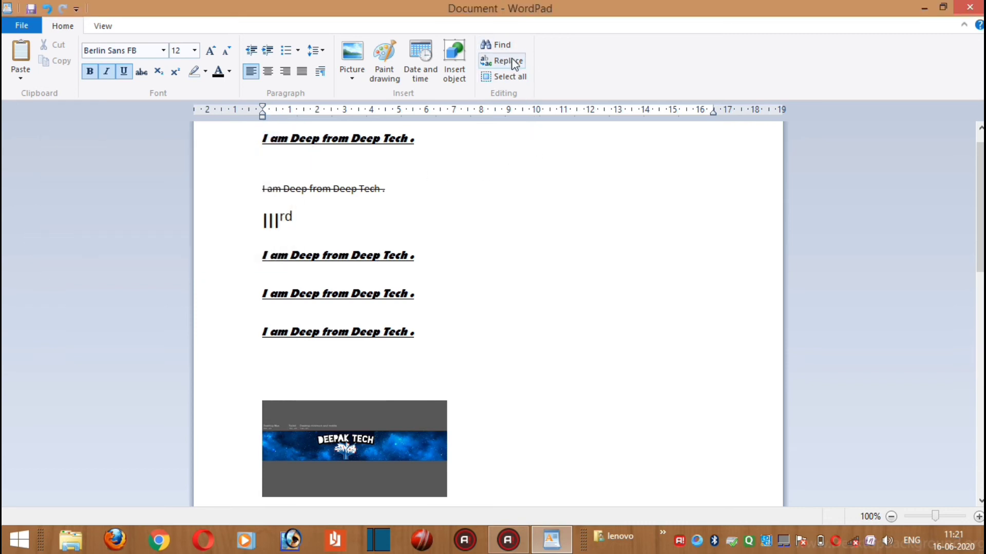
click(513, 164)
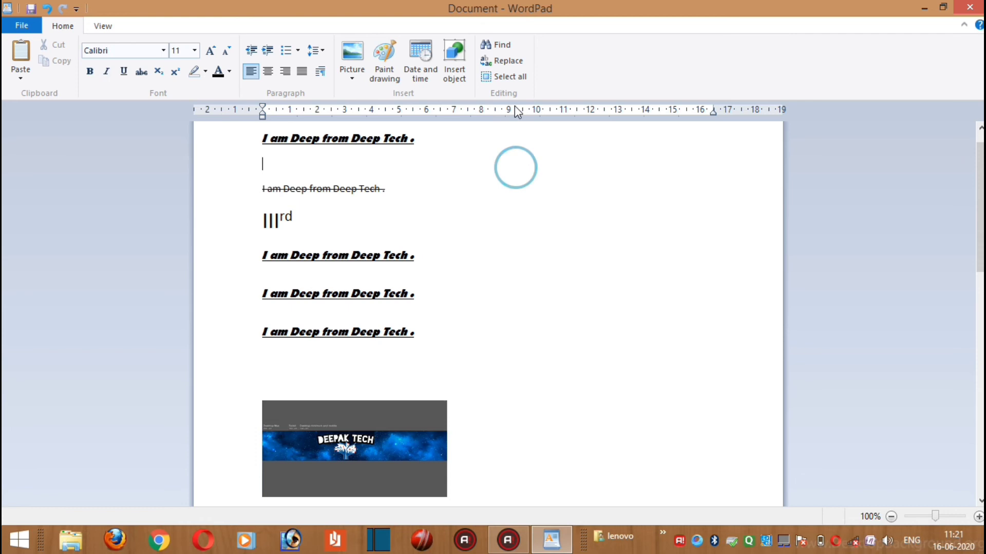
Select the entire document content, check the selection from the first line to the PDF object, and clear it
click(508, 76)
scroll(559, 351, up, 10)
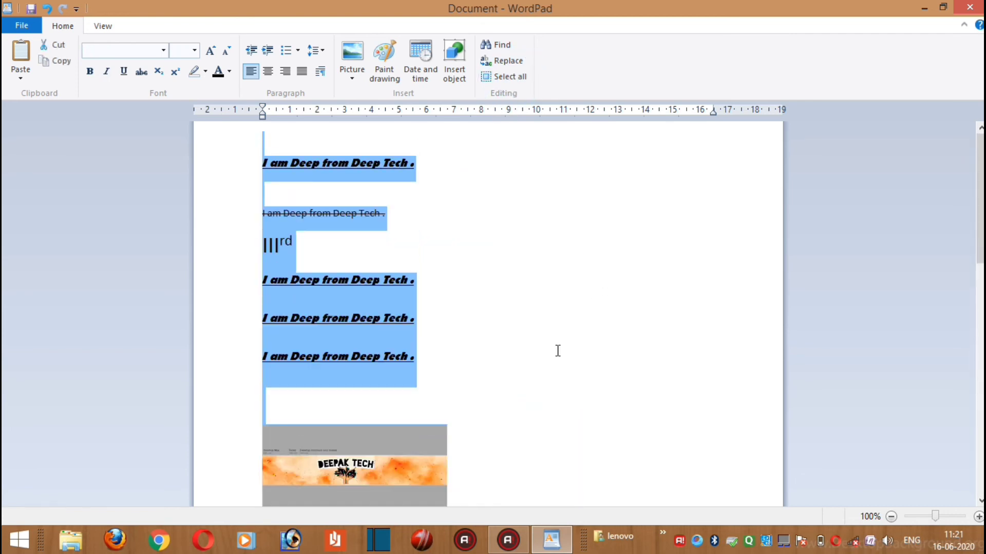
scroll(558, 351, down, 15)
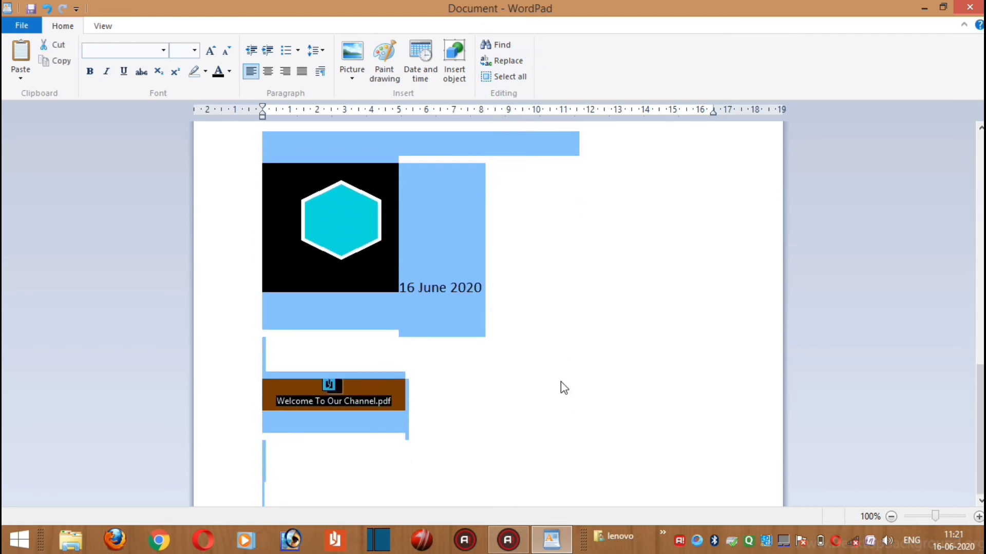
click(539, 420)
scroll(508, 431, up, 10)
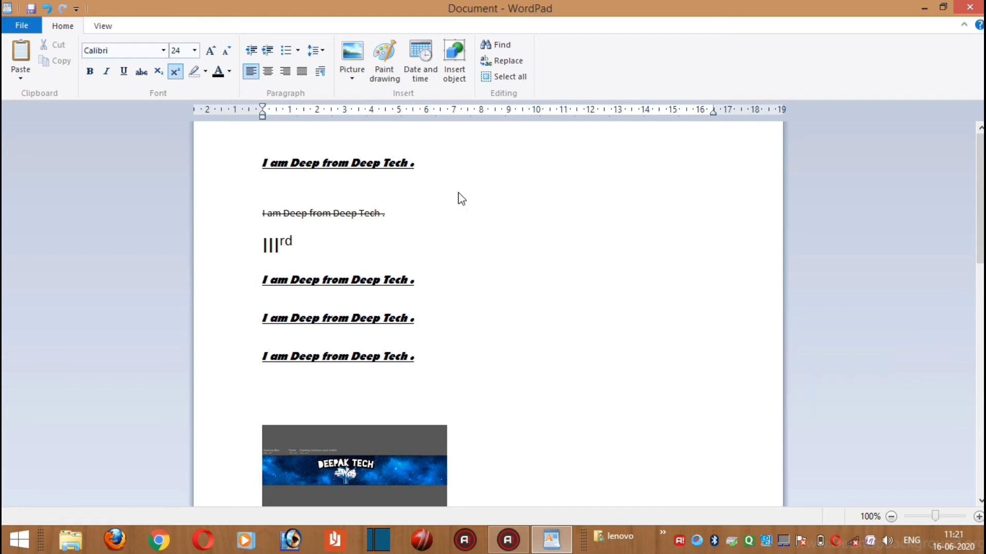
Select all text and objects in the document a second time and clear the selection
key(ctrl+s)
key(Escape)
key(ctrl+a)
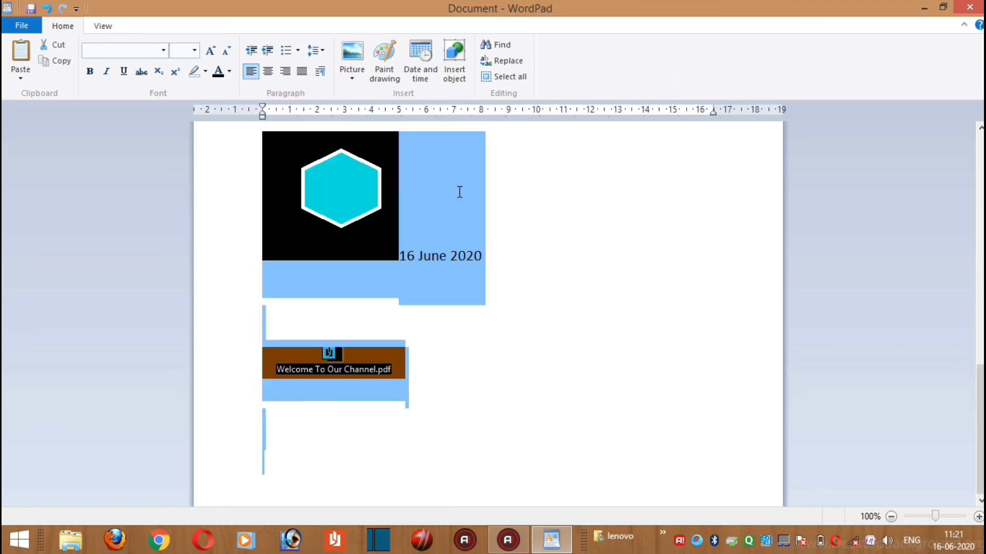
scroll(460, 192, up, 10)
click(568, 326)
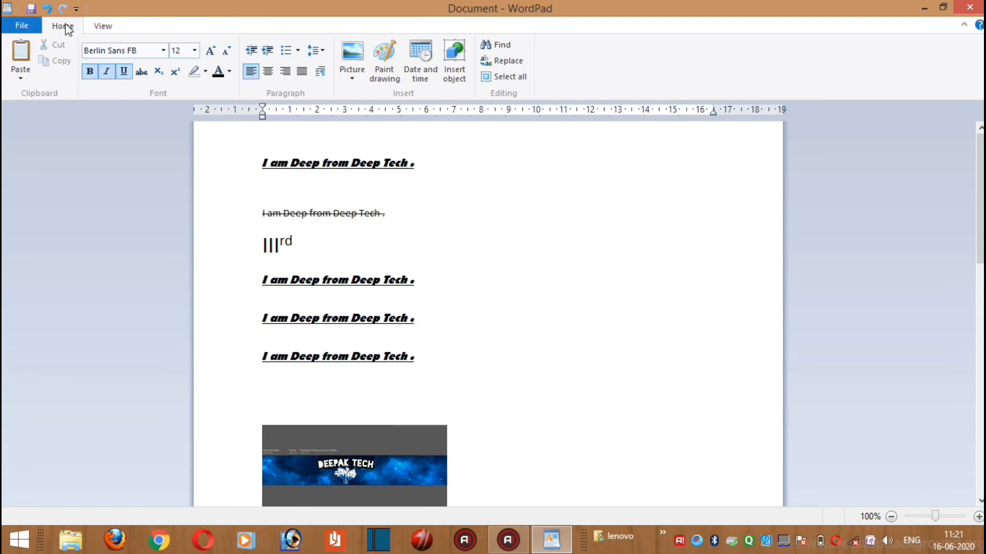
Zoom the document in to 210%, zoom out to 120% and reset the zoom to 100%
click(100, 26)
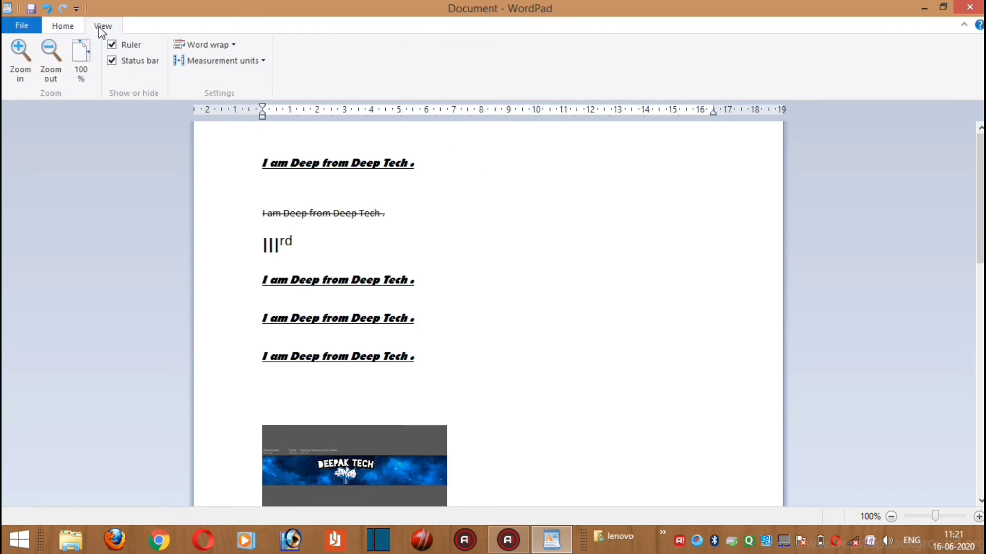
scroll(492, 332, down, 10)
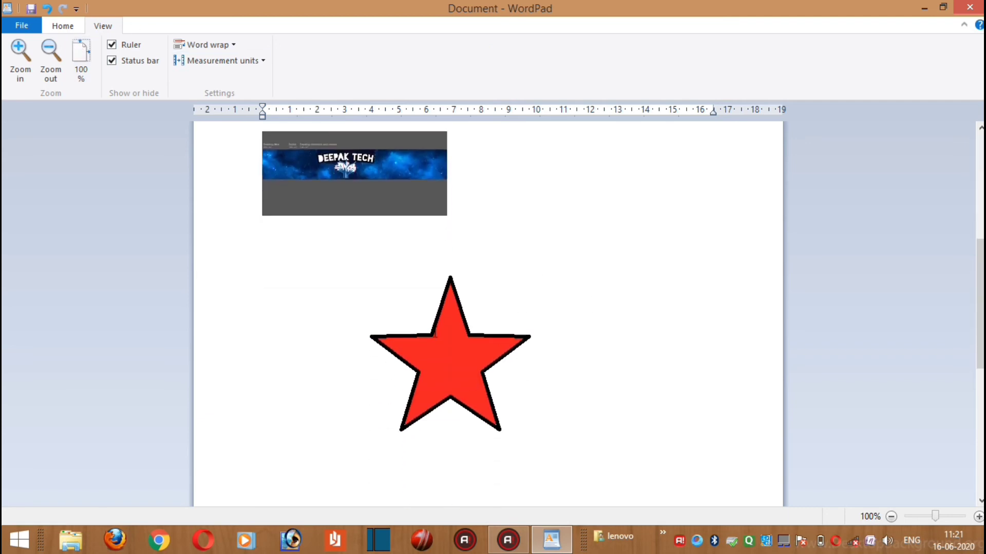
click(19, 63)
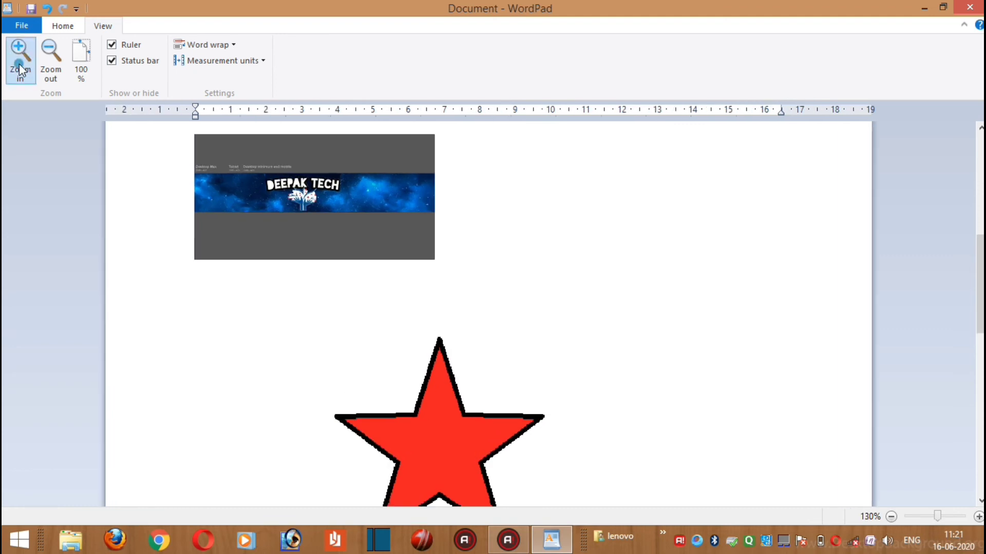
click(19, 63)
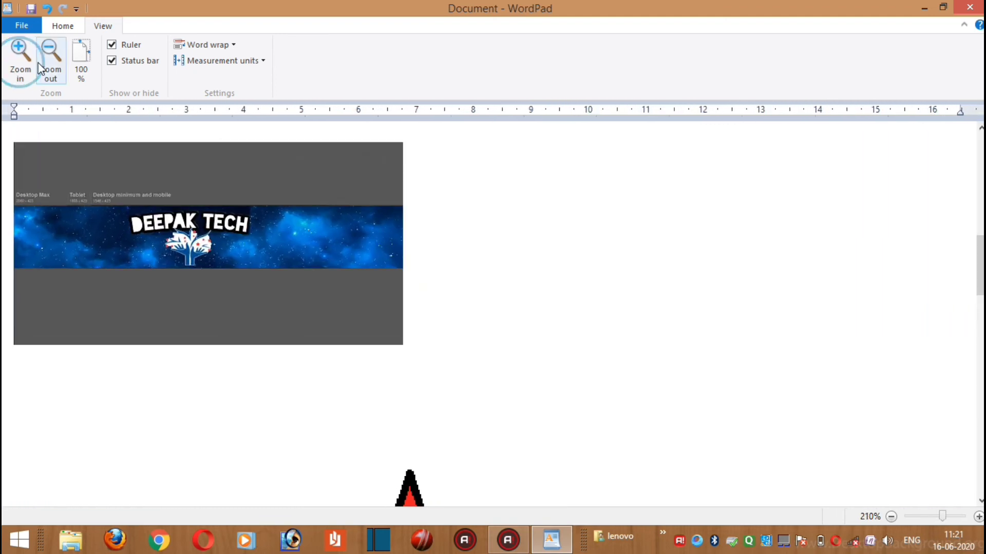
click(55, 57)
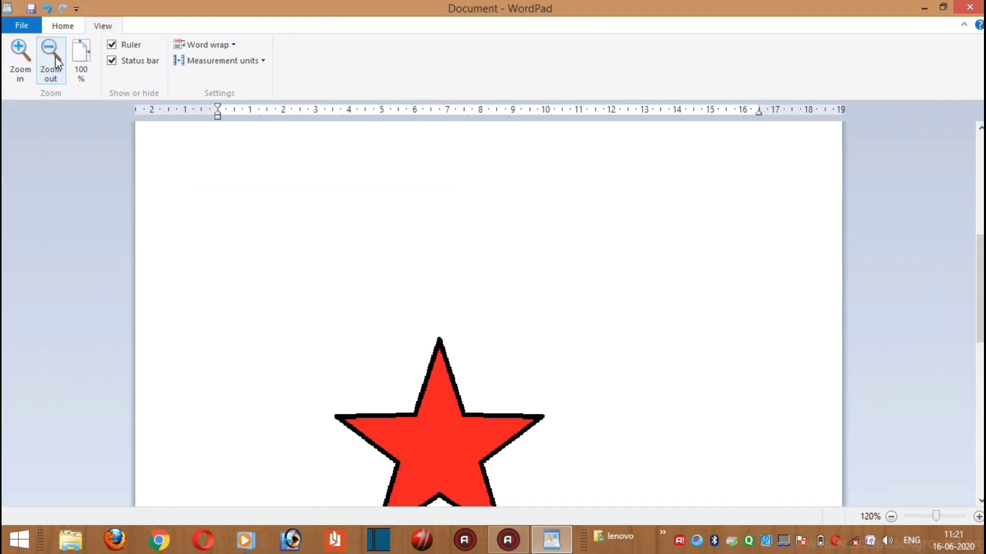
click(73, 57)
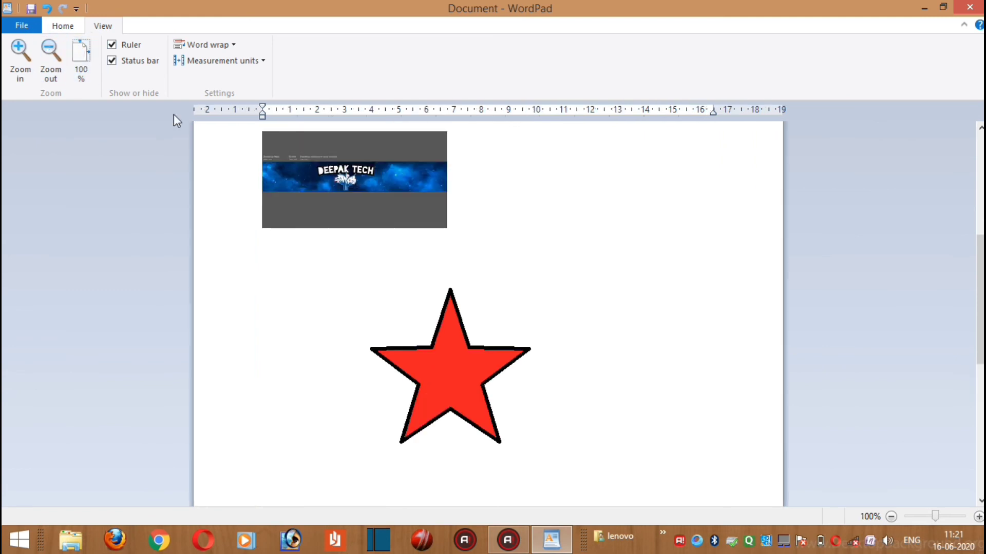